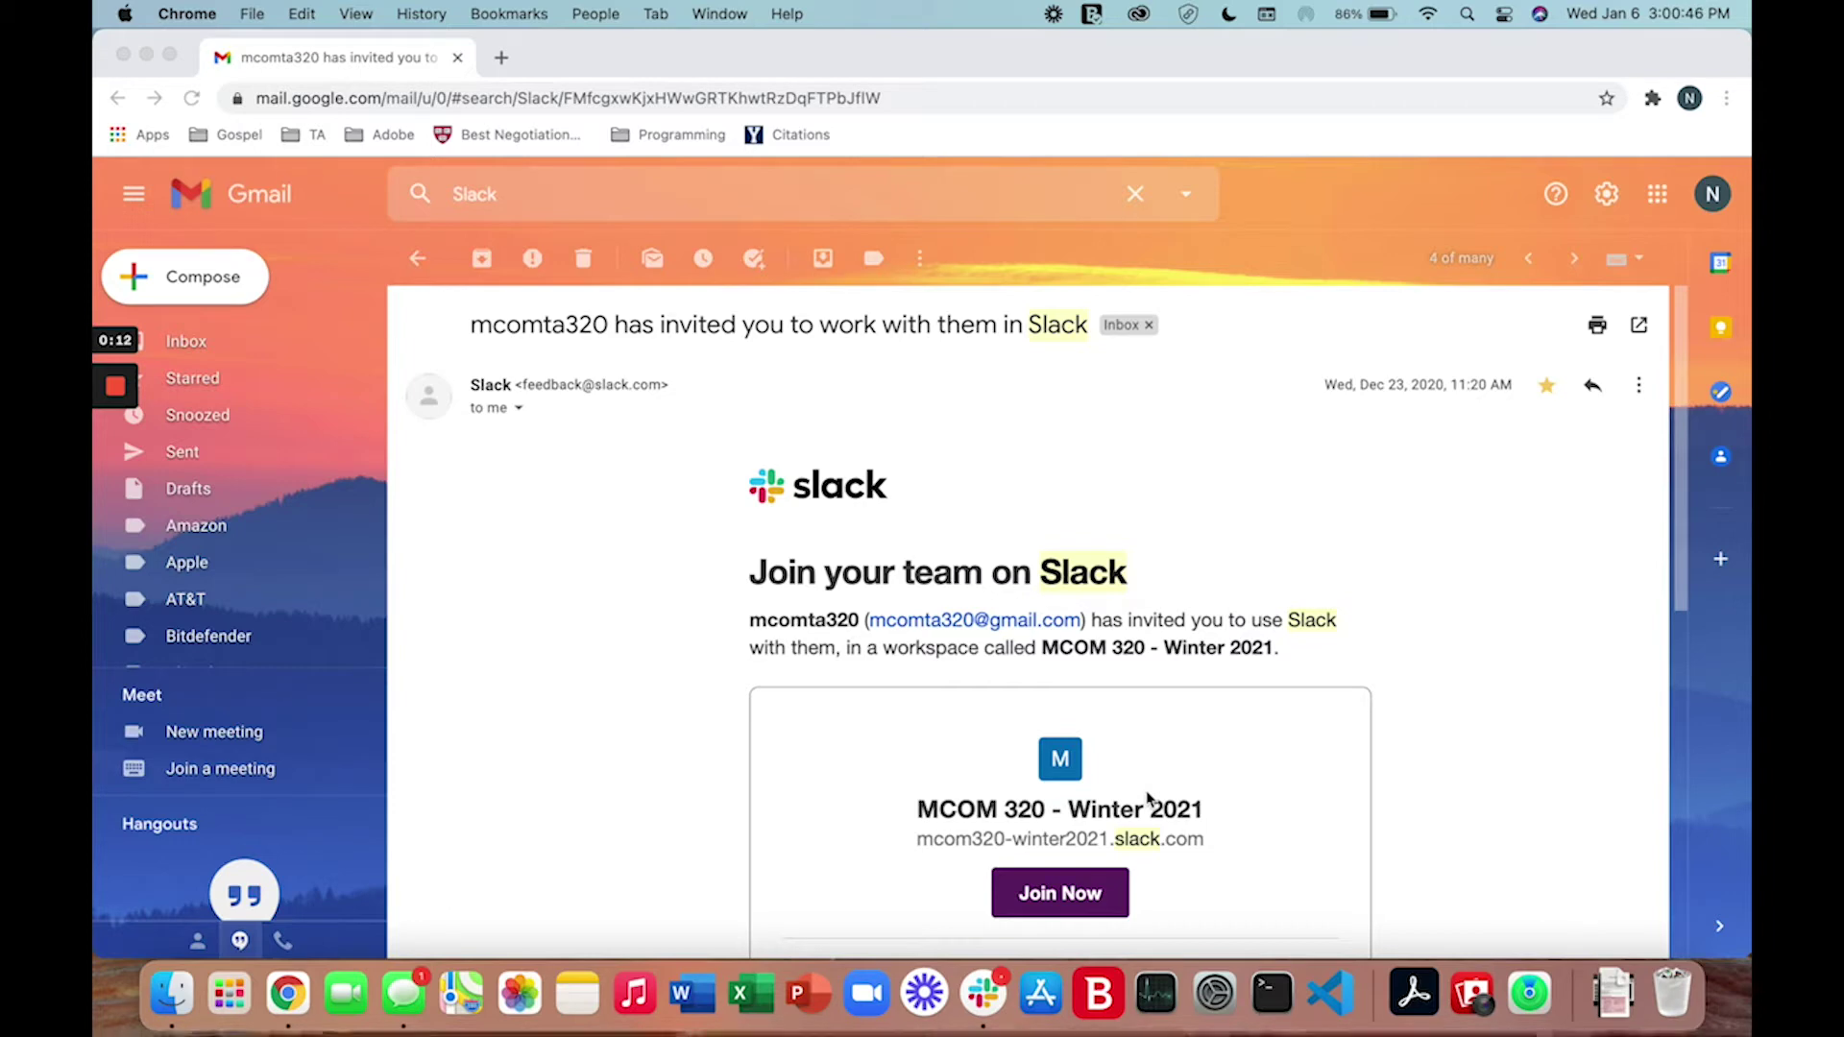
- Scroll down the Slack invitation email and accept the invite to the MCOM 320 - Winter 2021 workspace
scroll(1148, 797, "down", 1)
scroll(1147, 797, "down", 2)
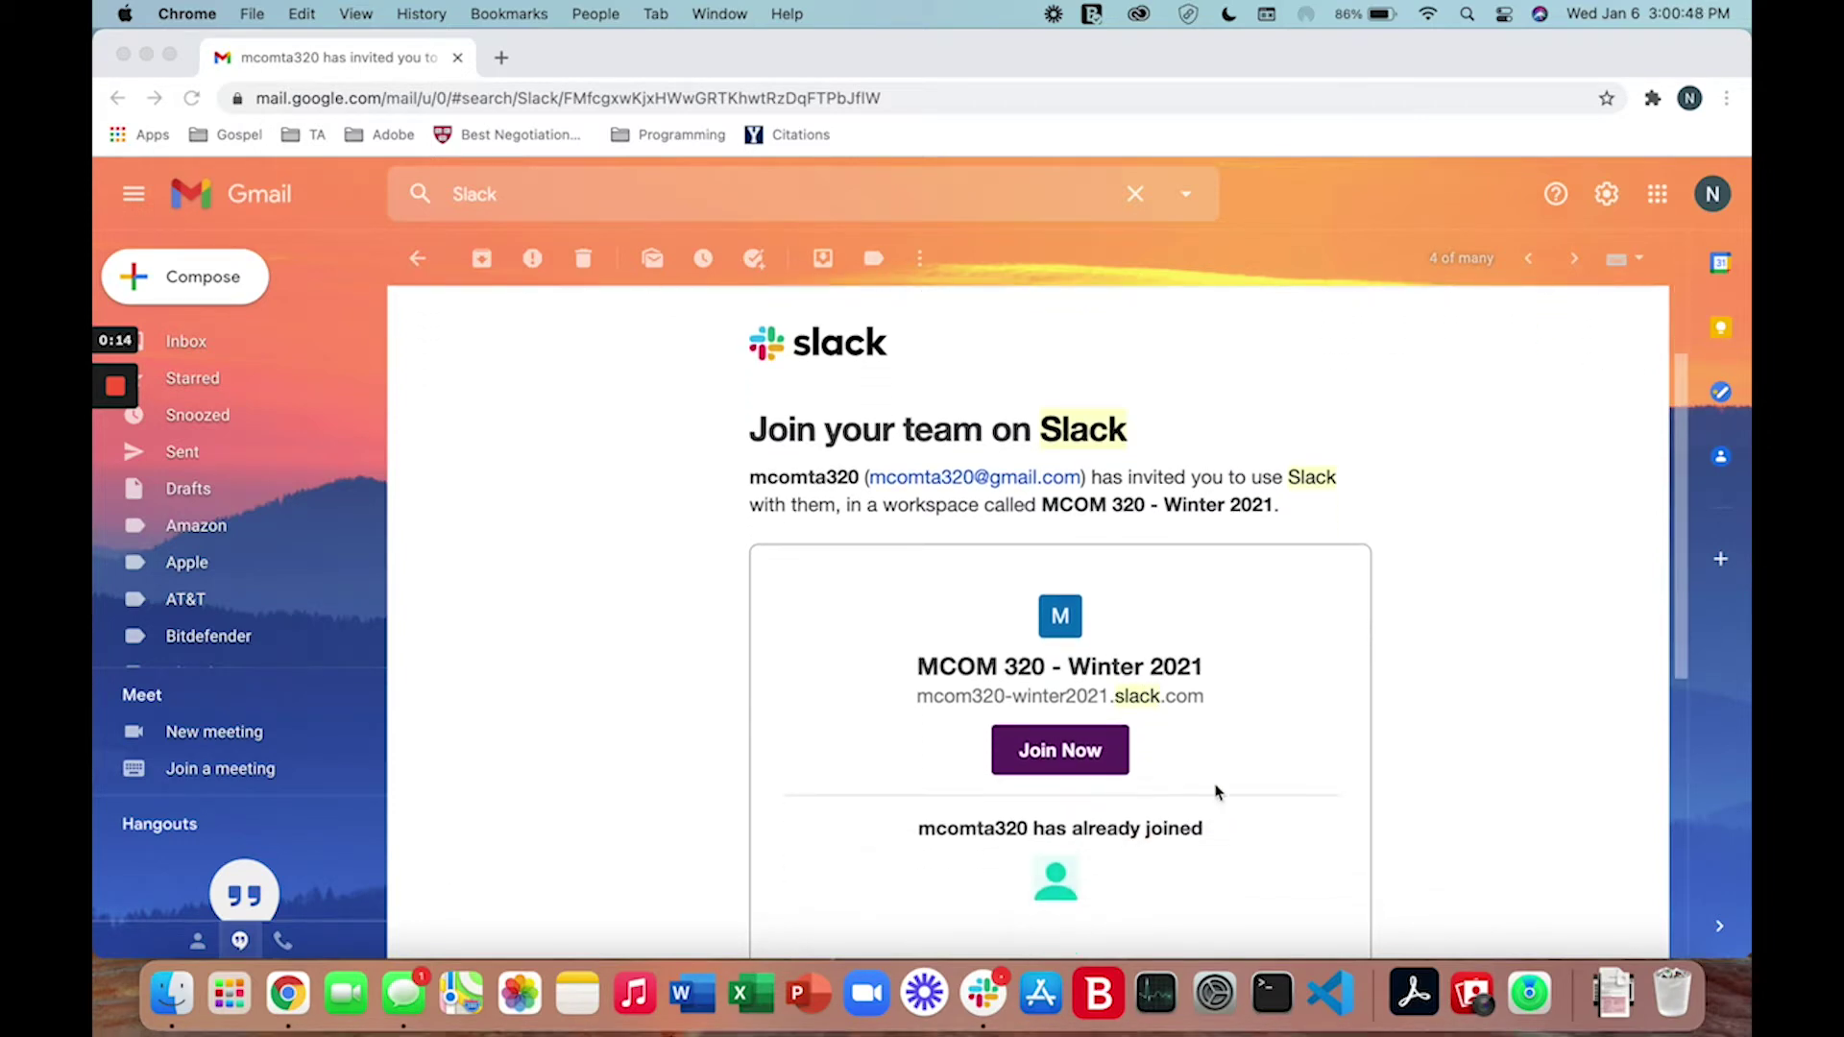
scroll(1243, 648, "down", 2)
left_click(1047, 642)
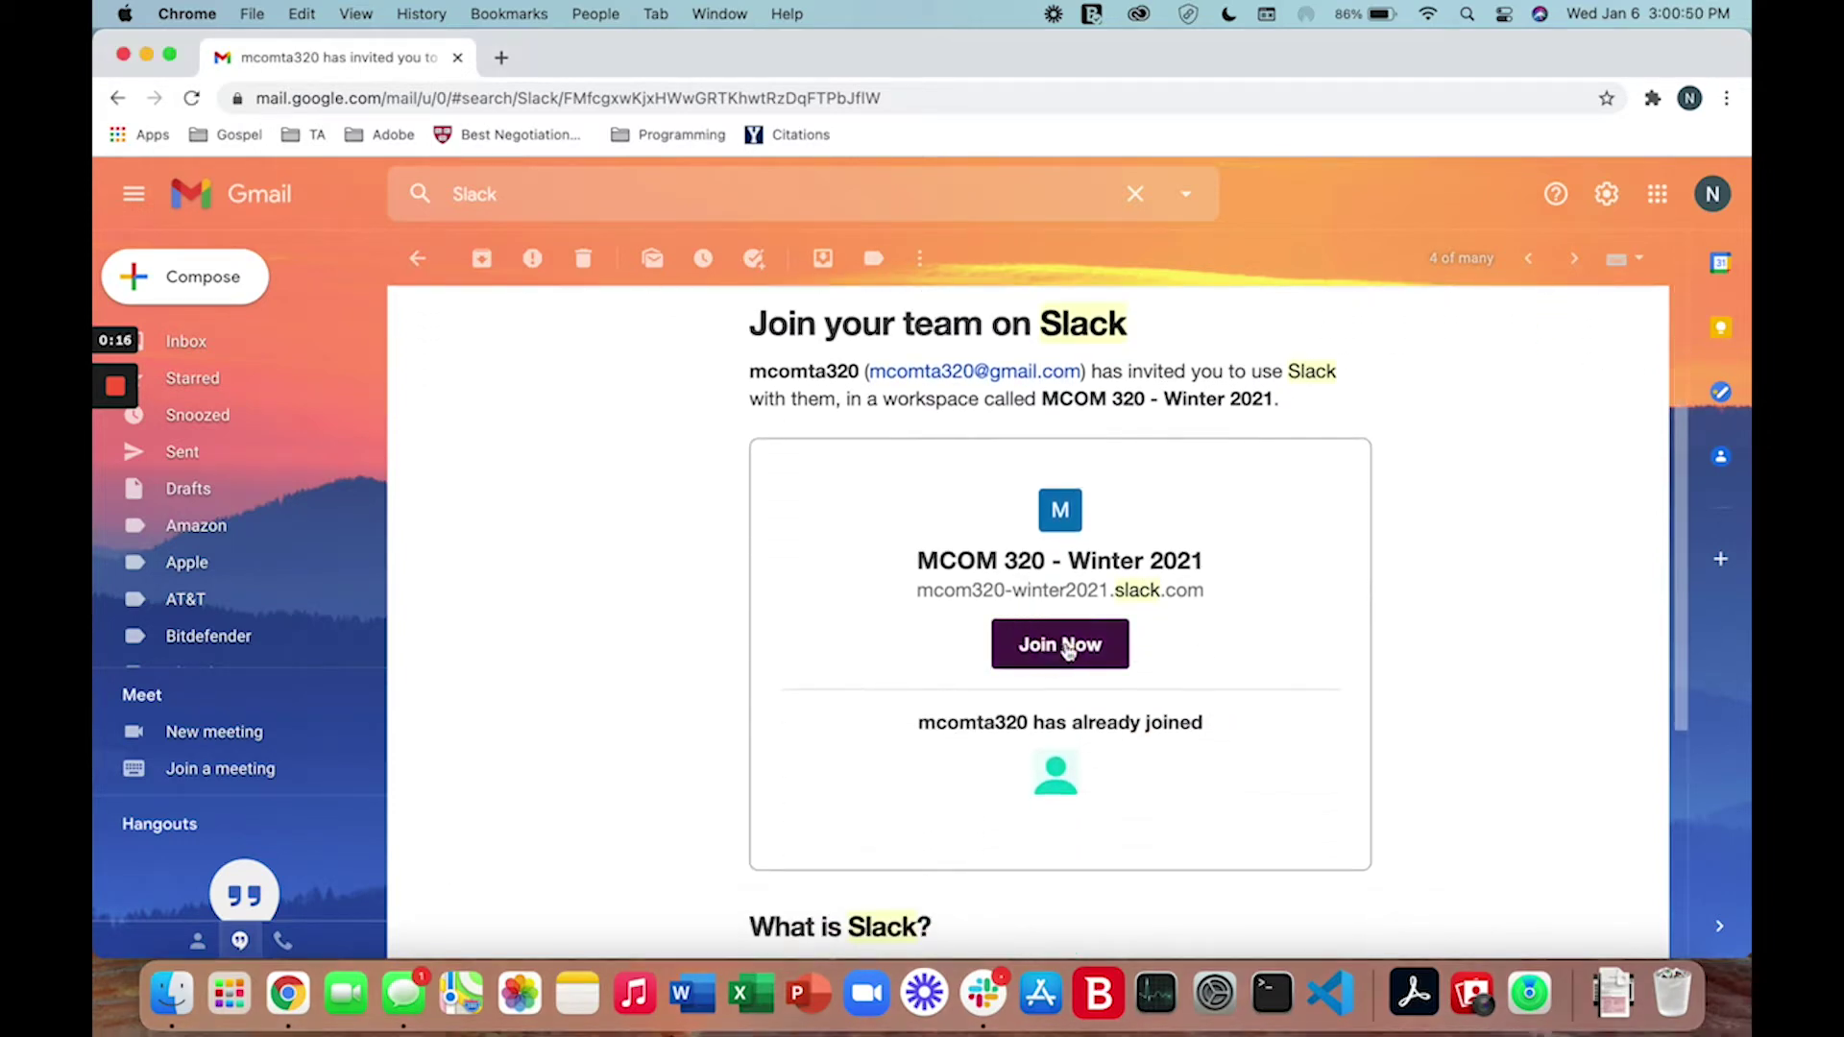
- Open the MCOM 320 workspace from the invite, then switch to the Slack desktop app
left_click(1065, 651)
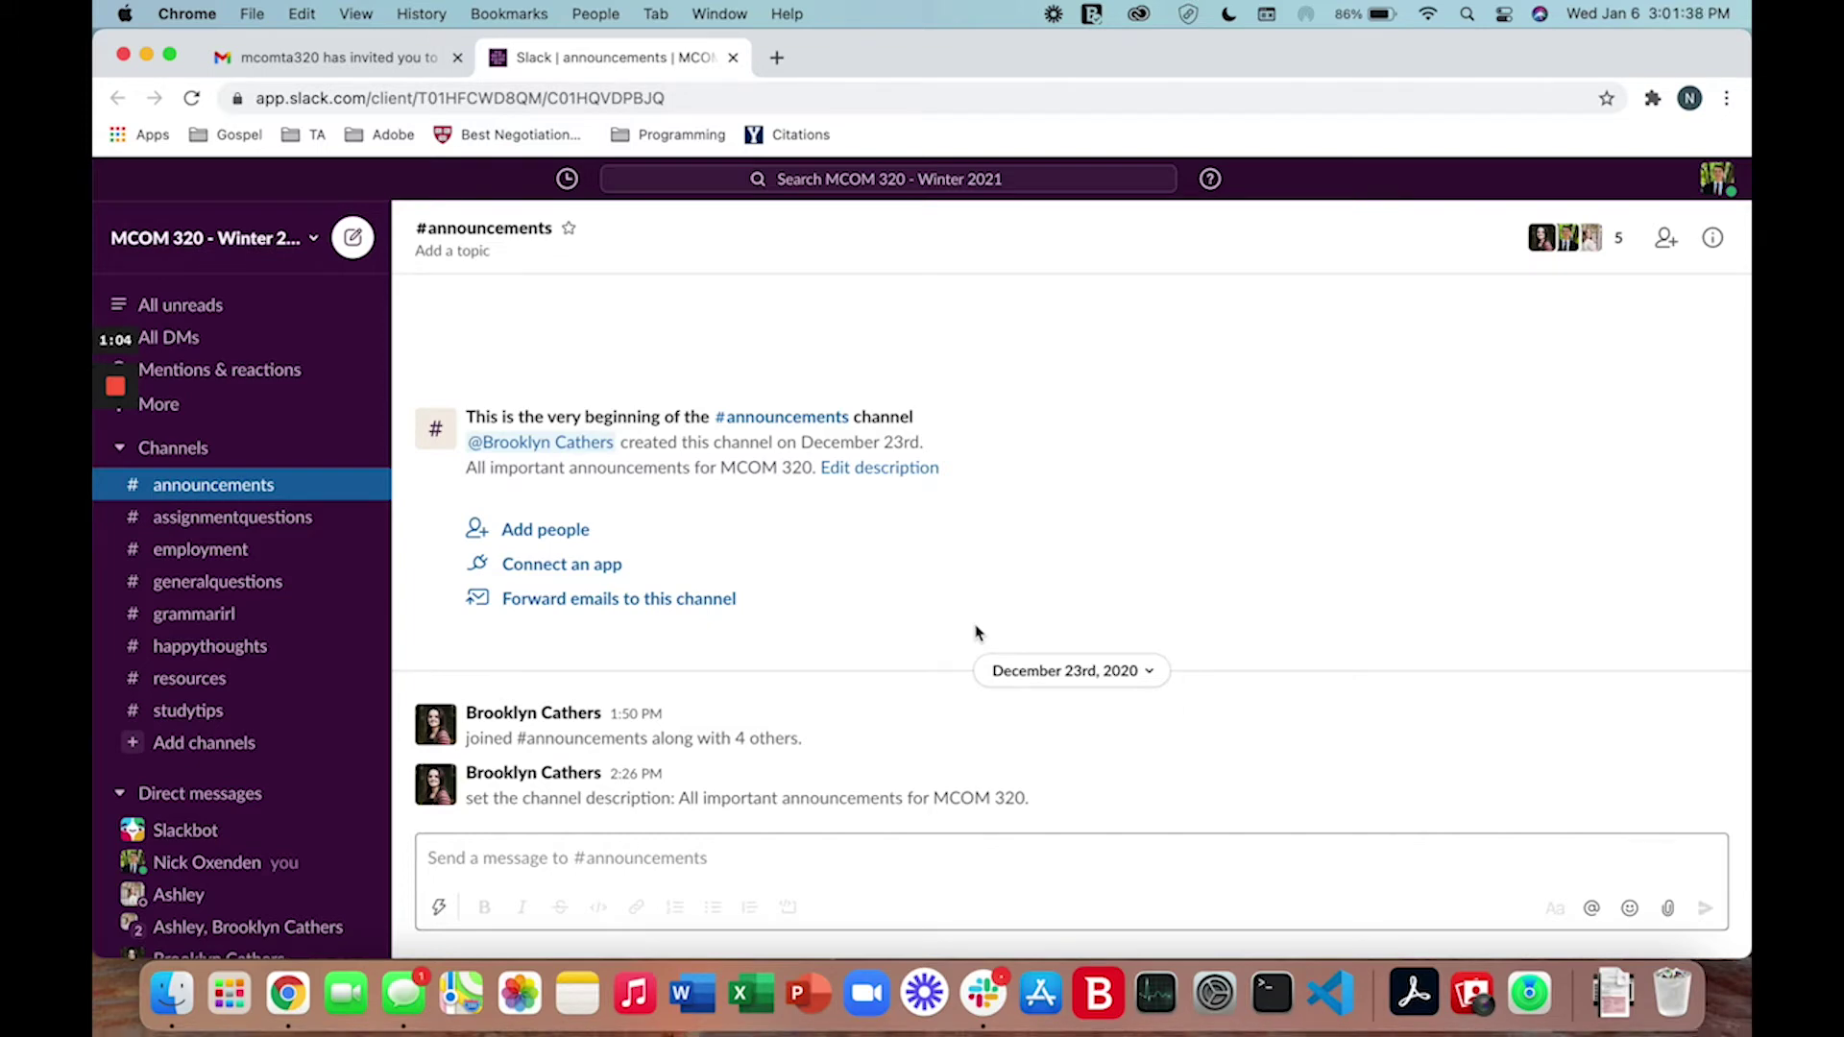
left_click(990, 999)
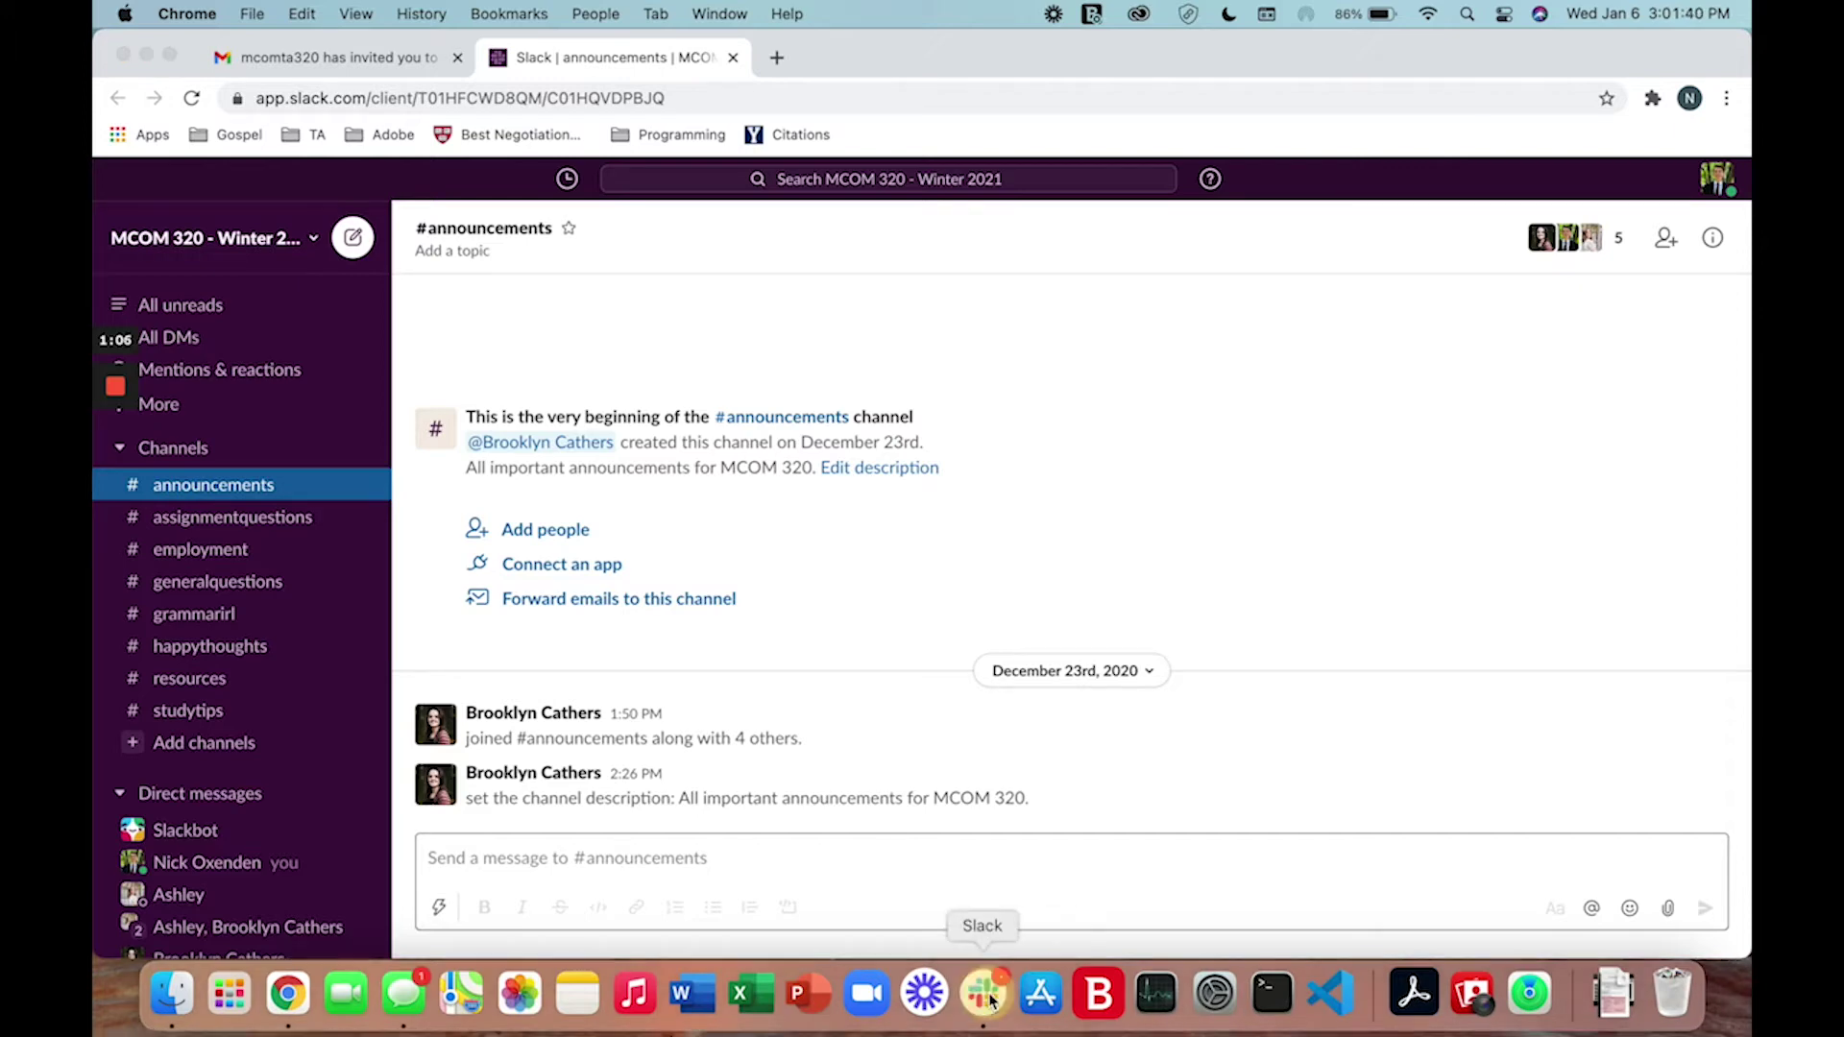
- Go to #announcements, then view the profile editor (role TA) and close it unchanged
left_click(344, 363)
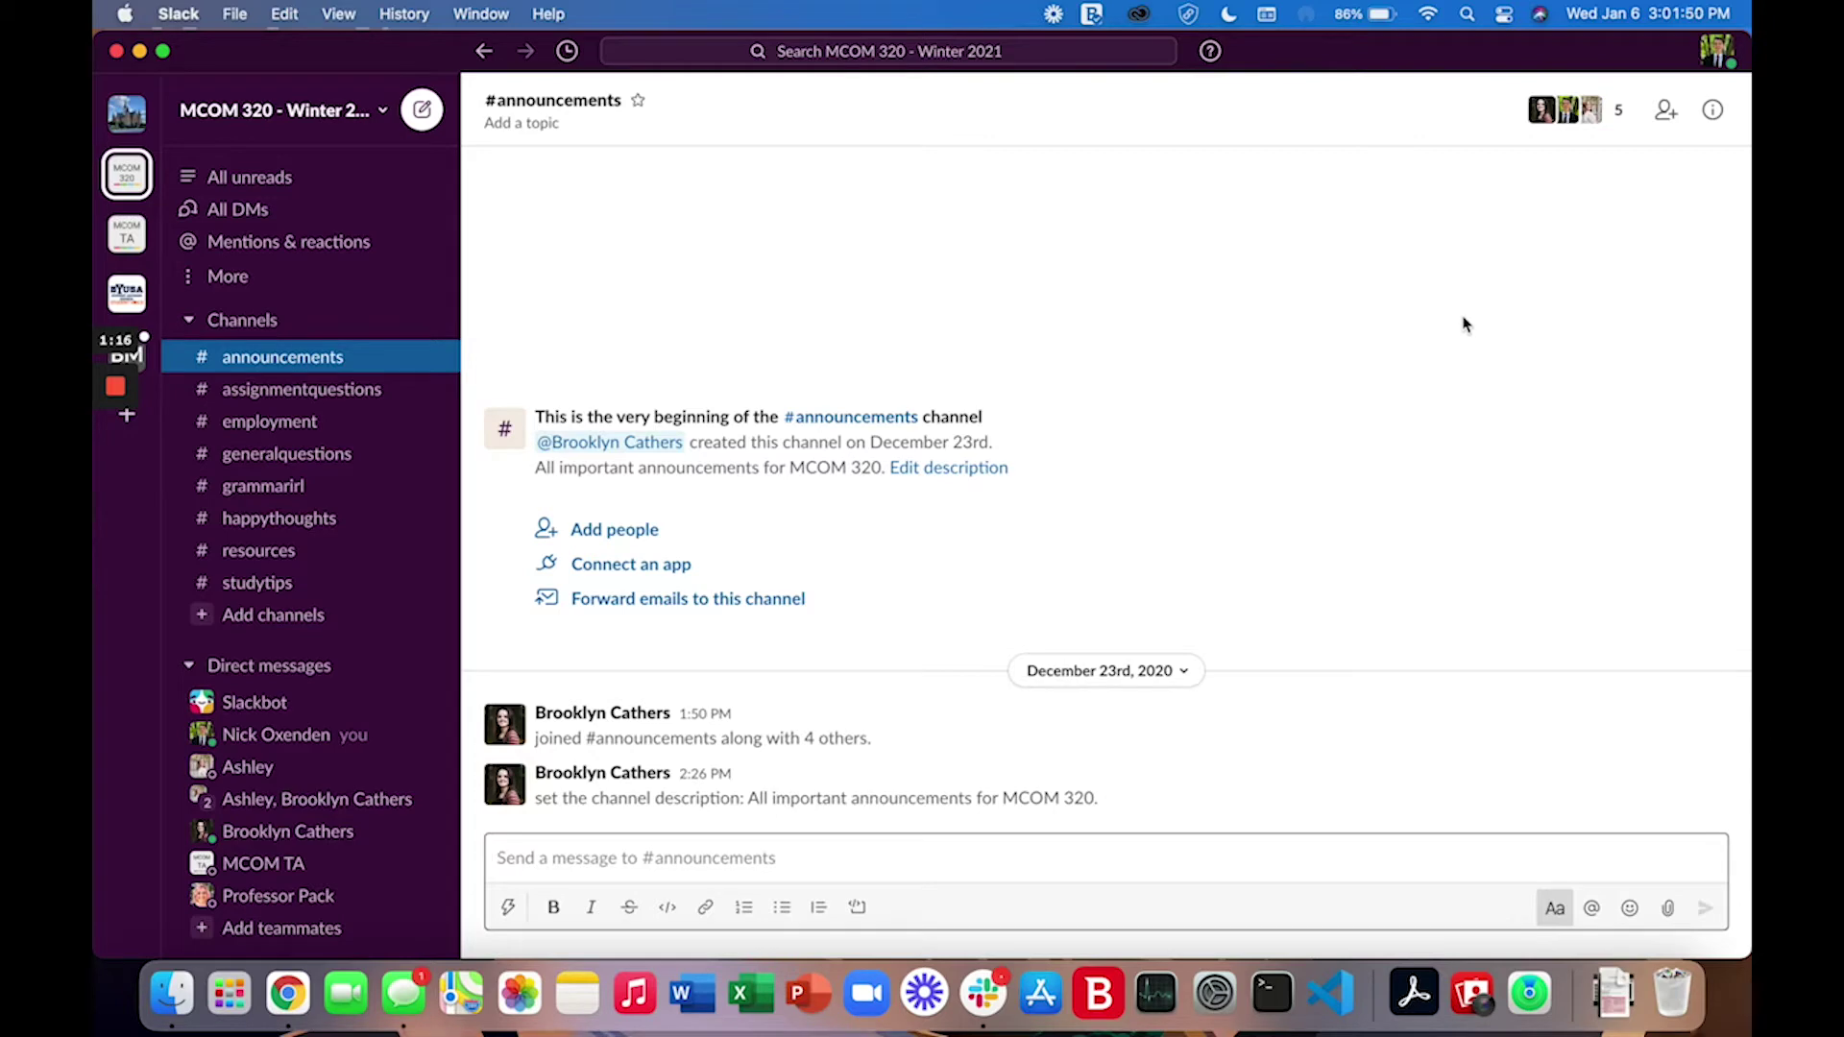
left_click(1717, 53)
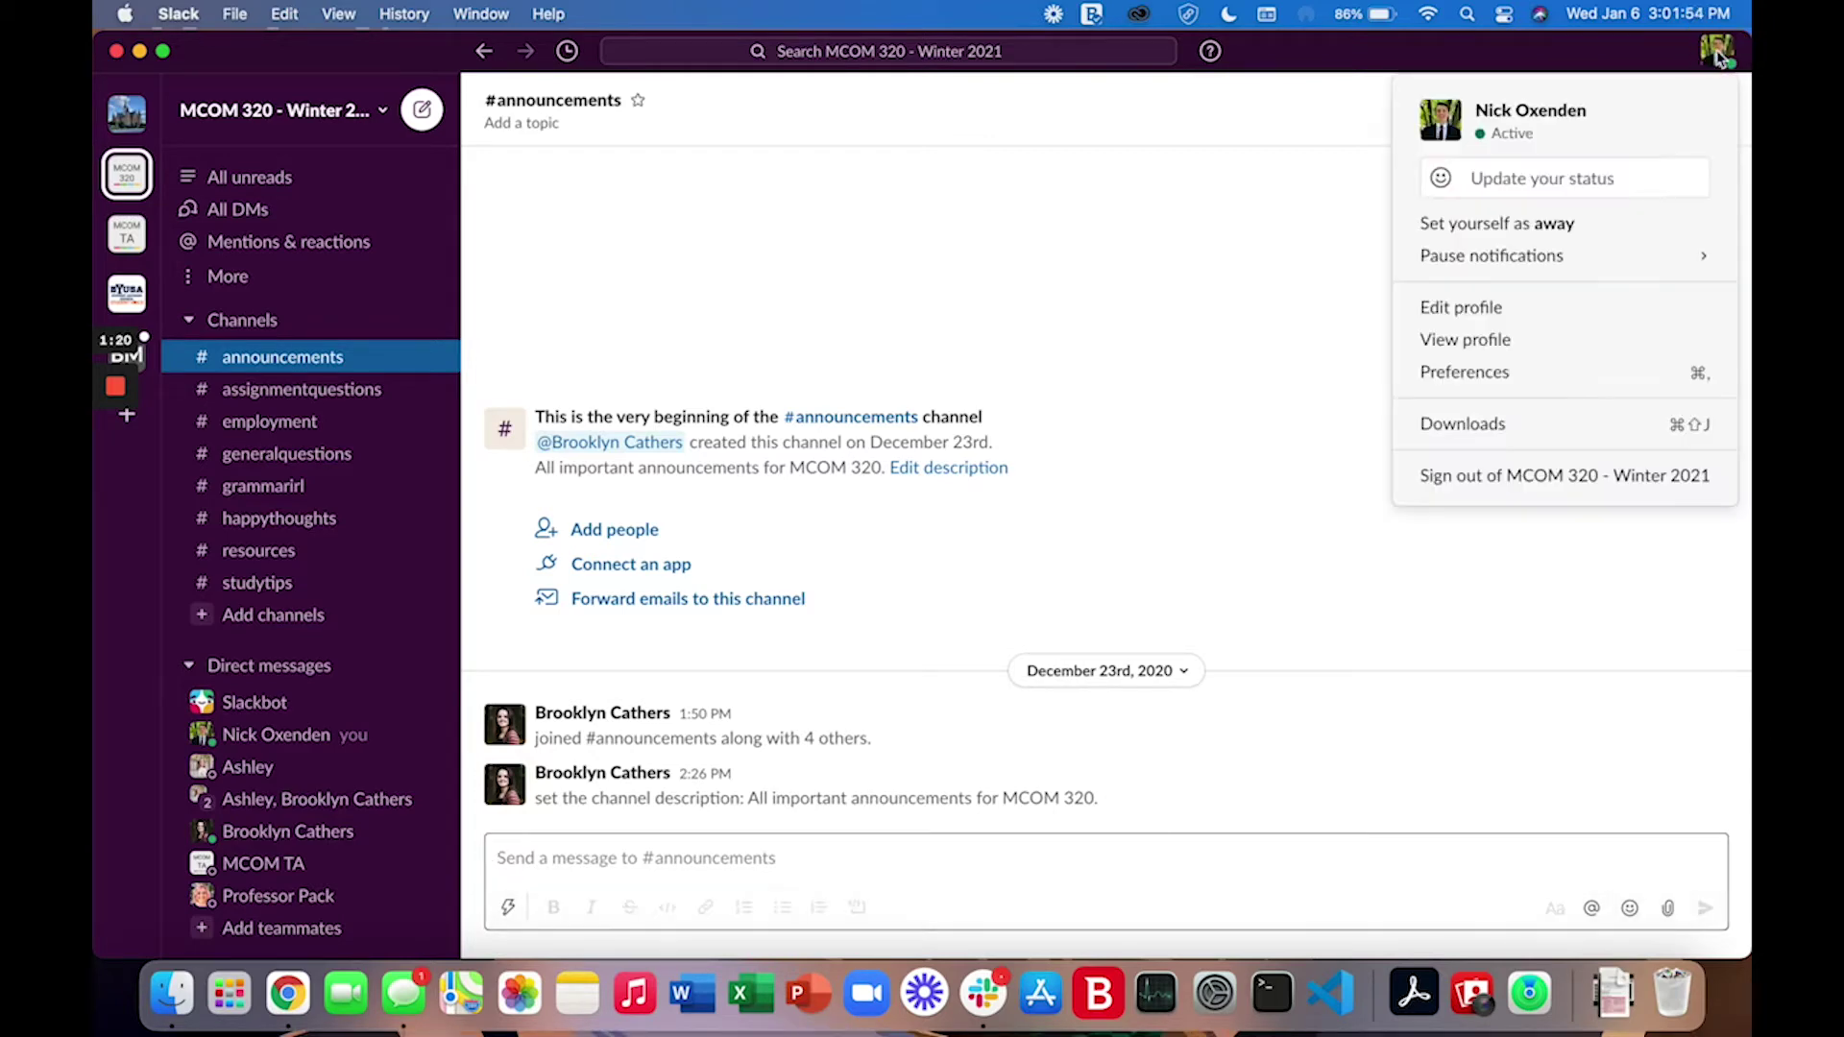
mouse_move(1569, 277)
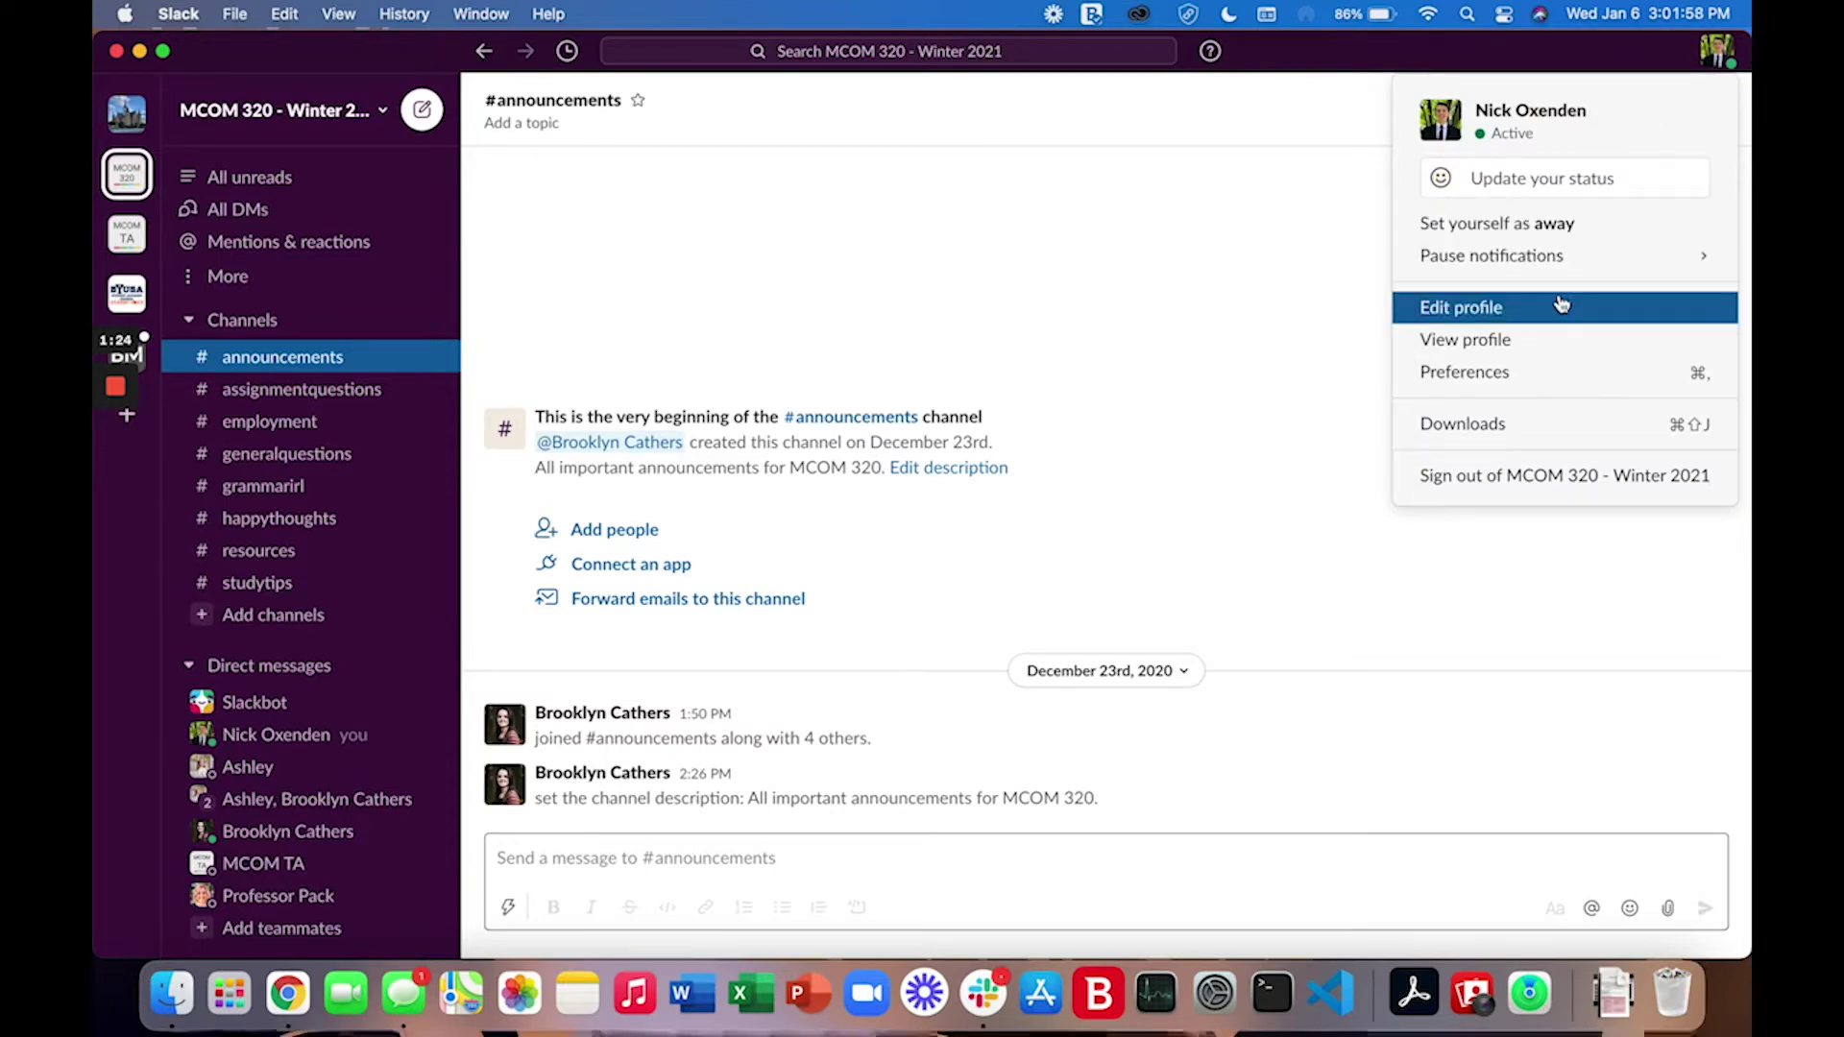
left_click(1498, 313)
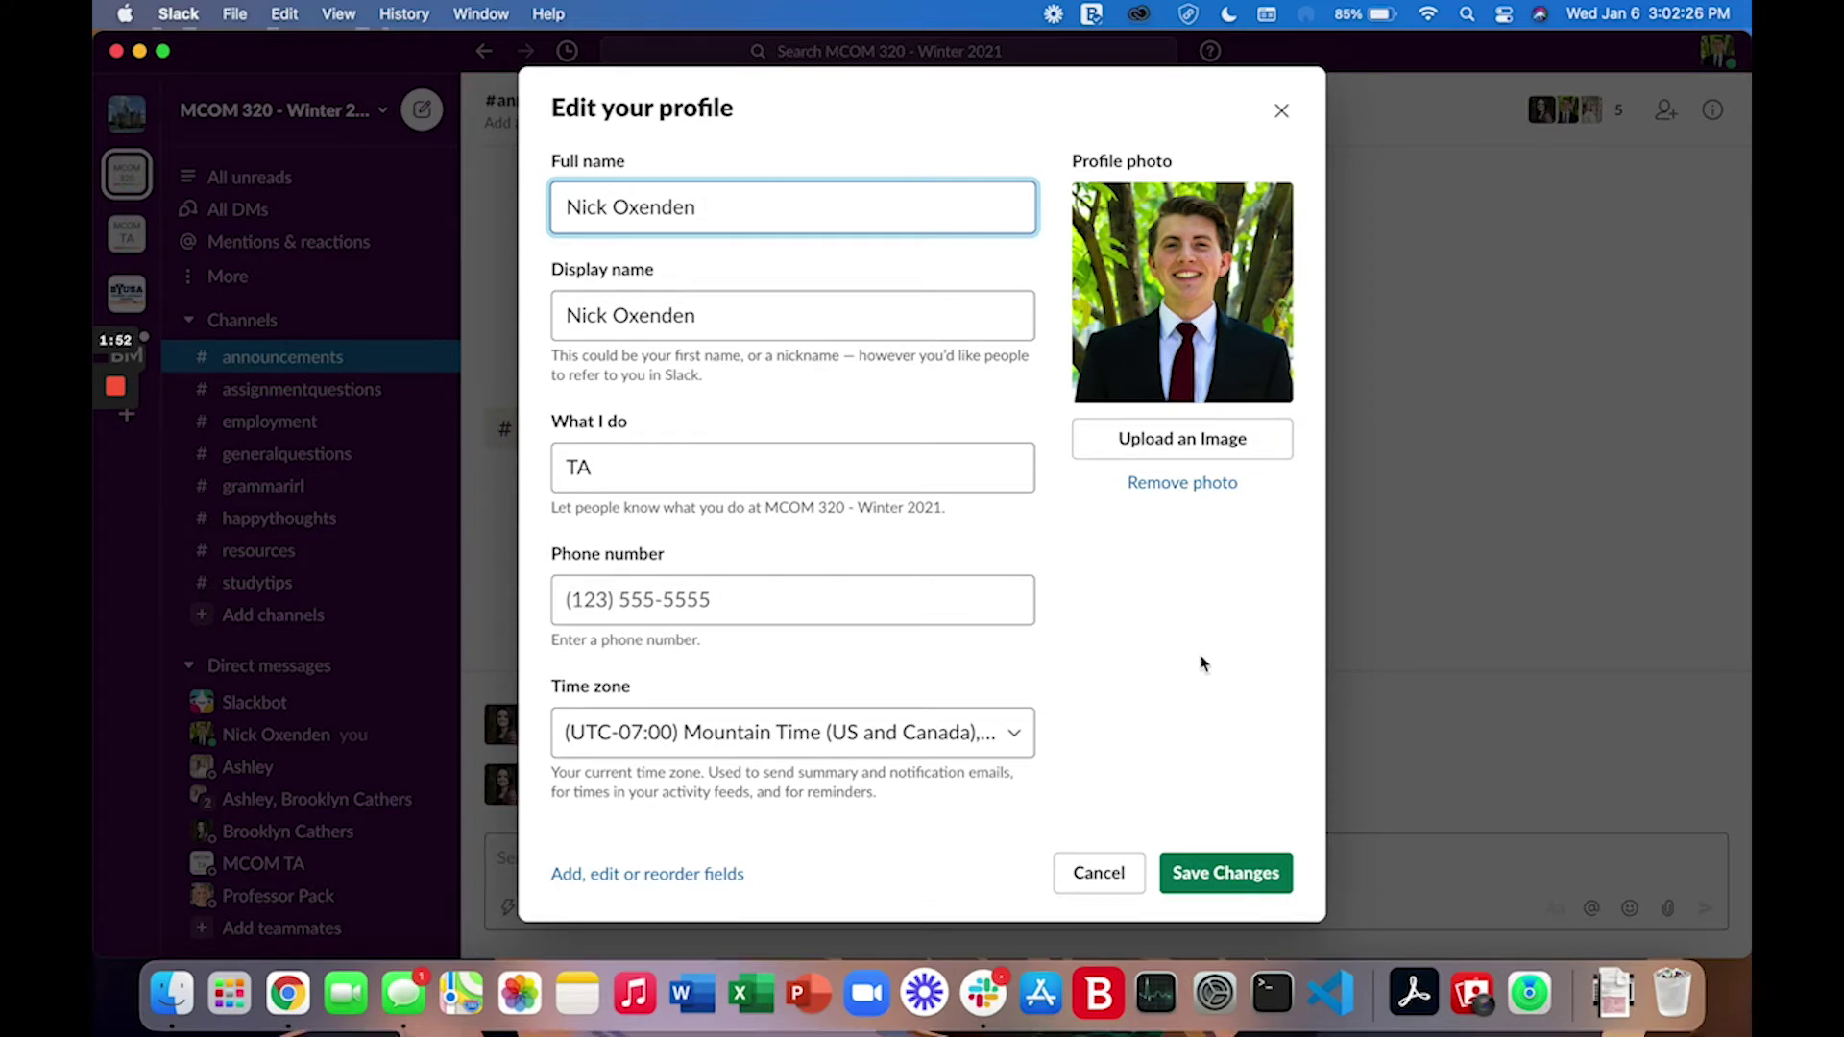
left_click(1283, 113)
left_click(1715, 53)
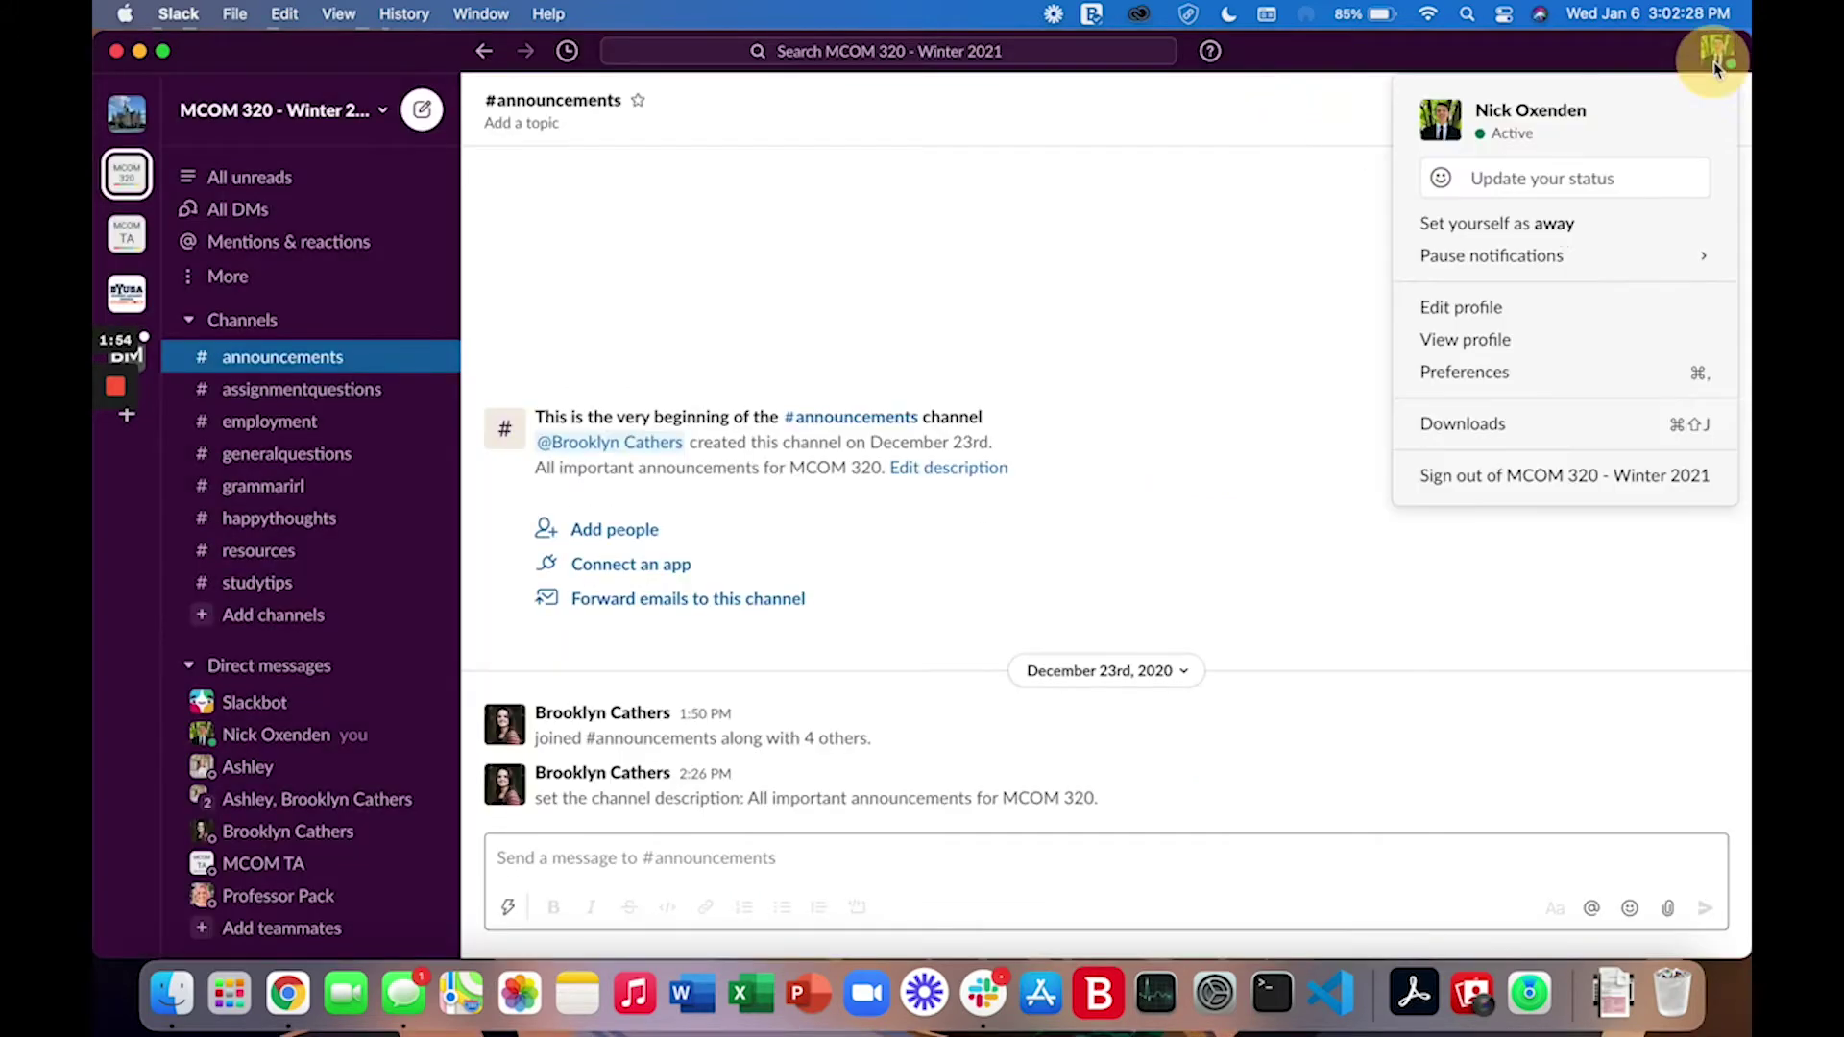
left_click(1537, 351)
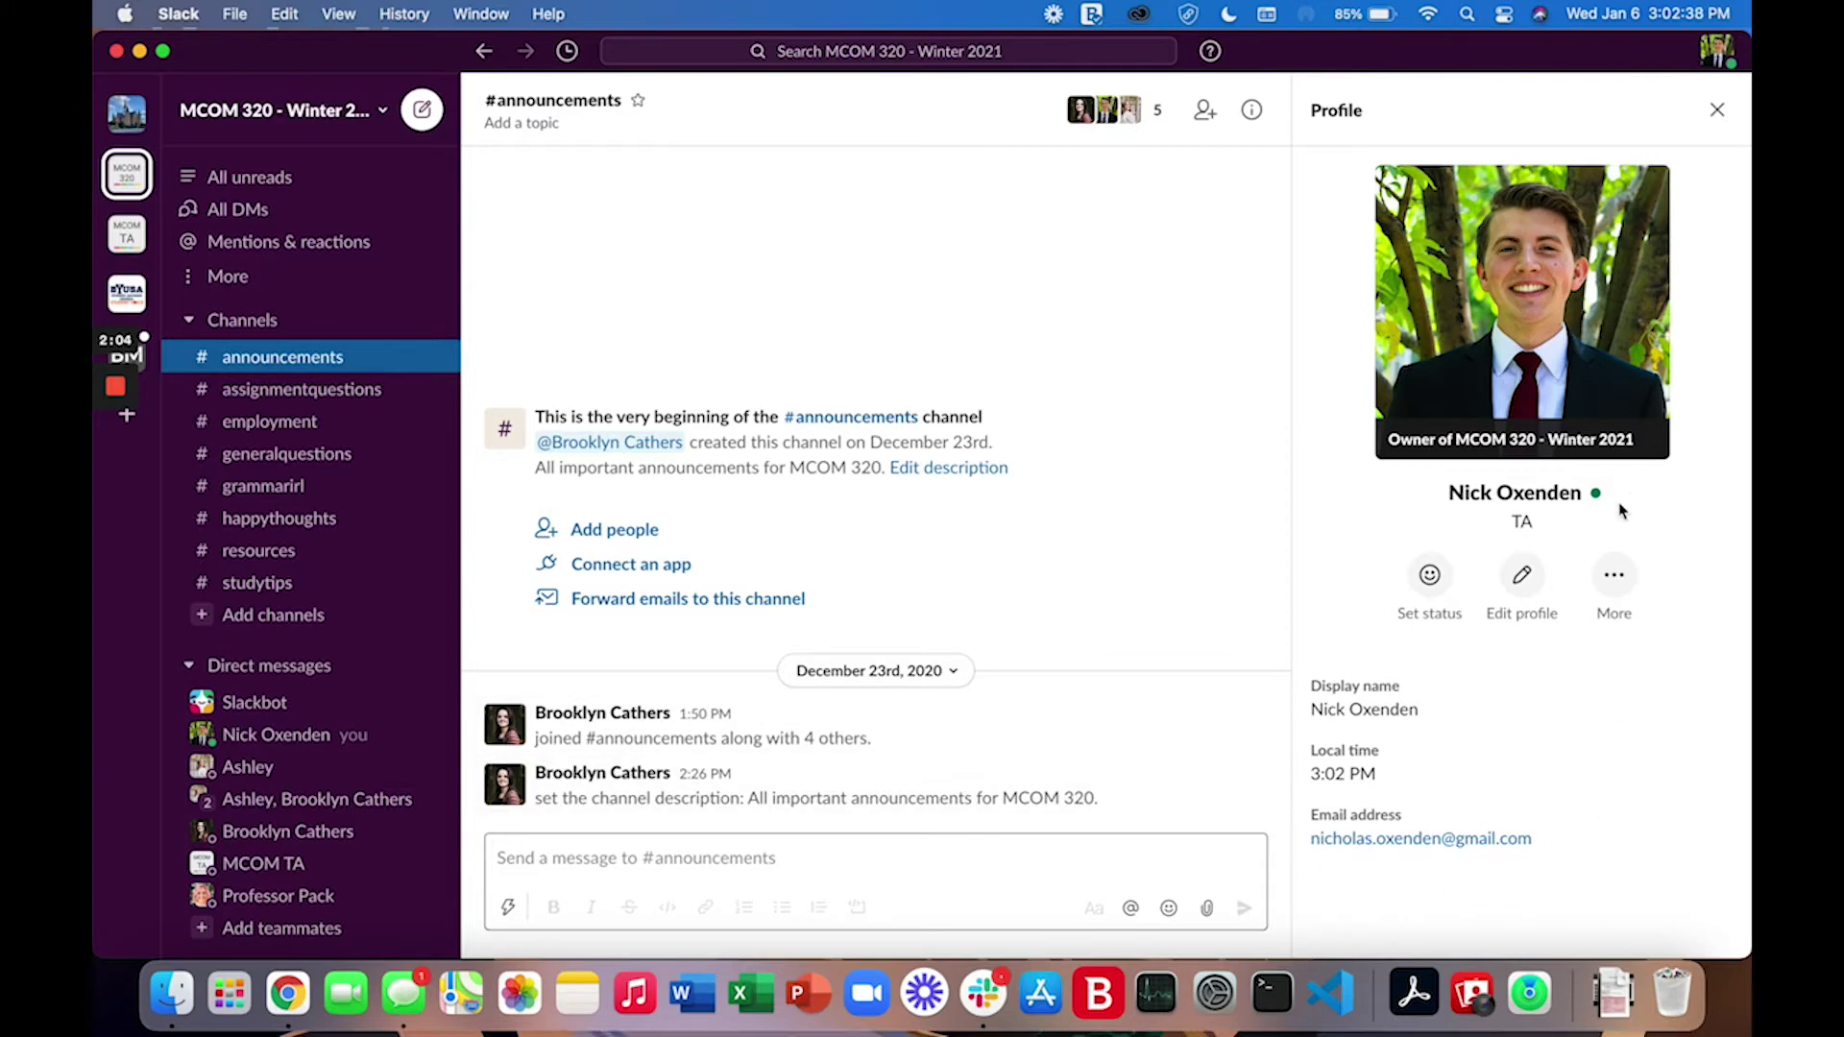
left_click(1620, 574)
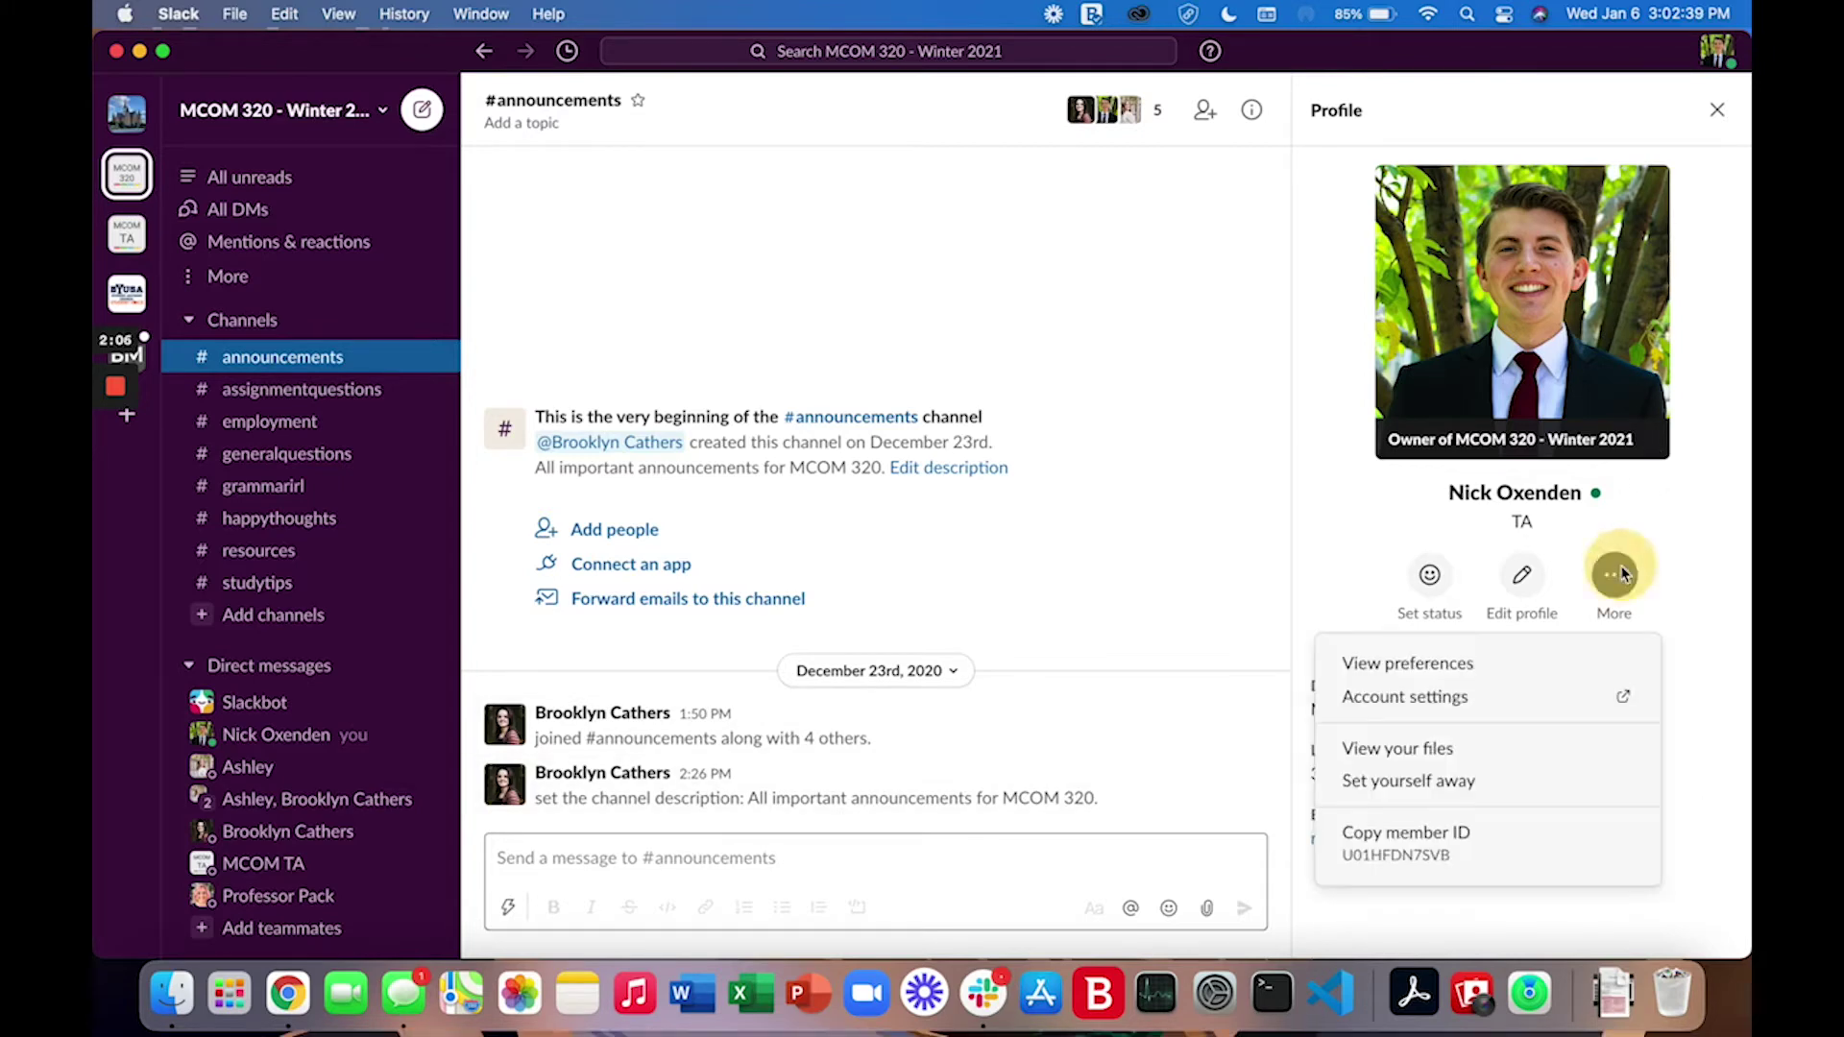
left_click(1689, 603)
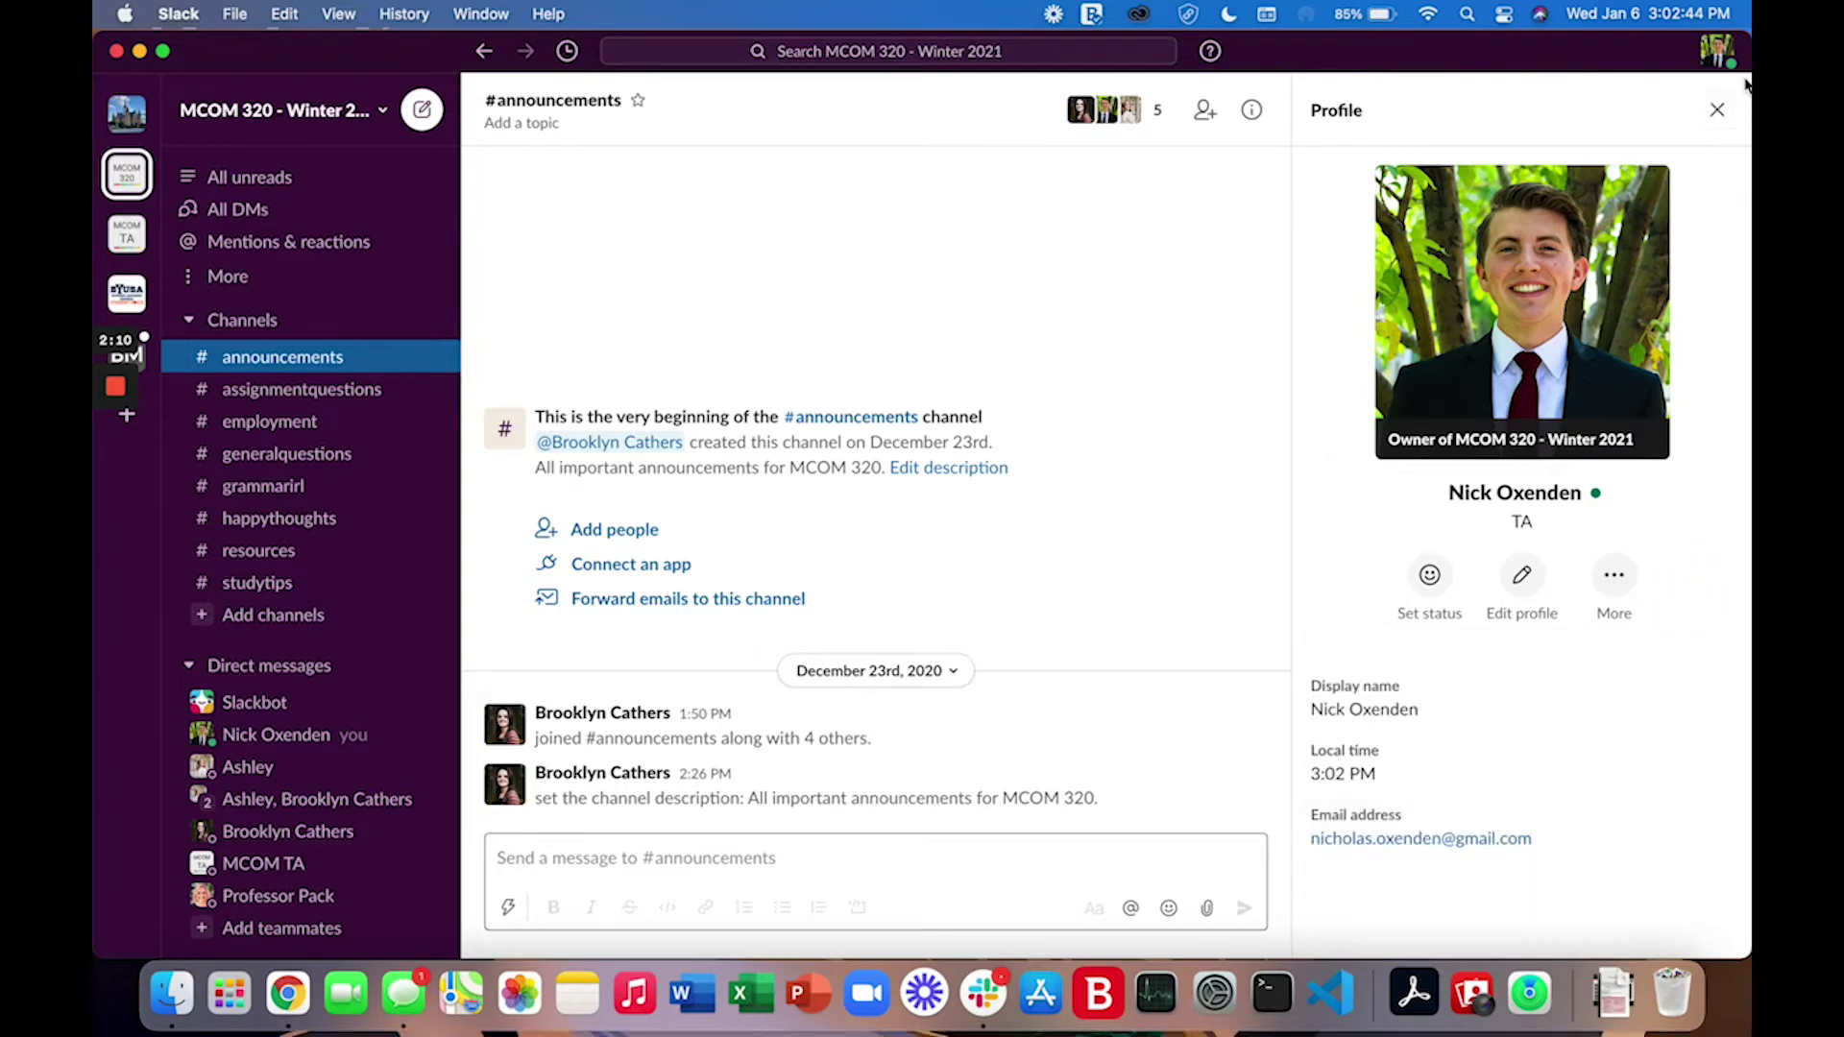
left_click(1718, 110)
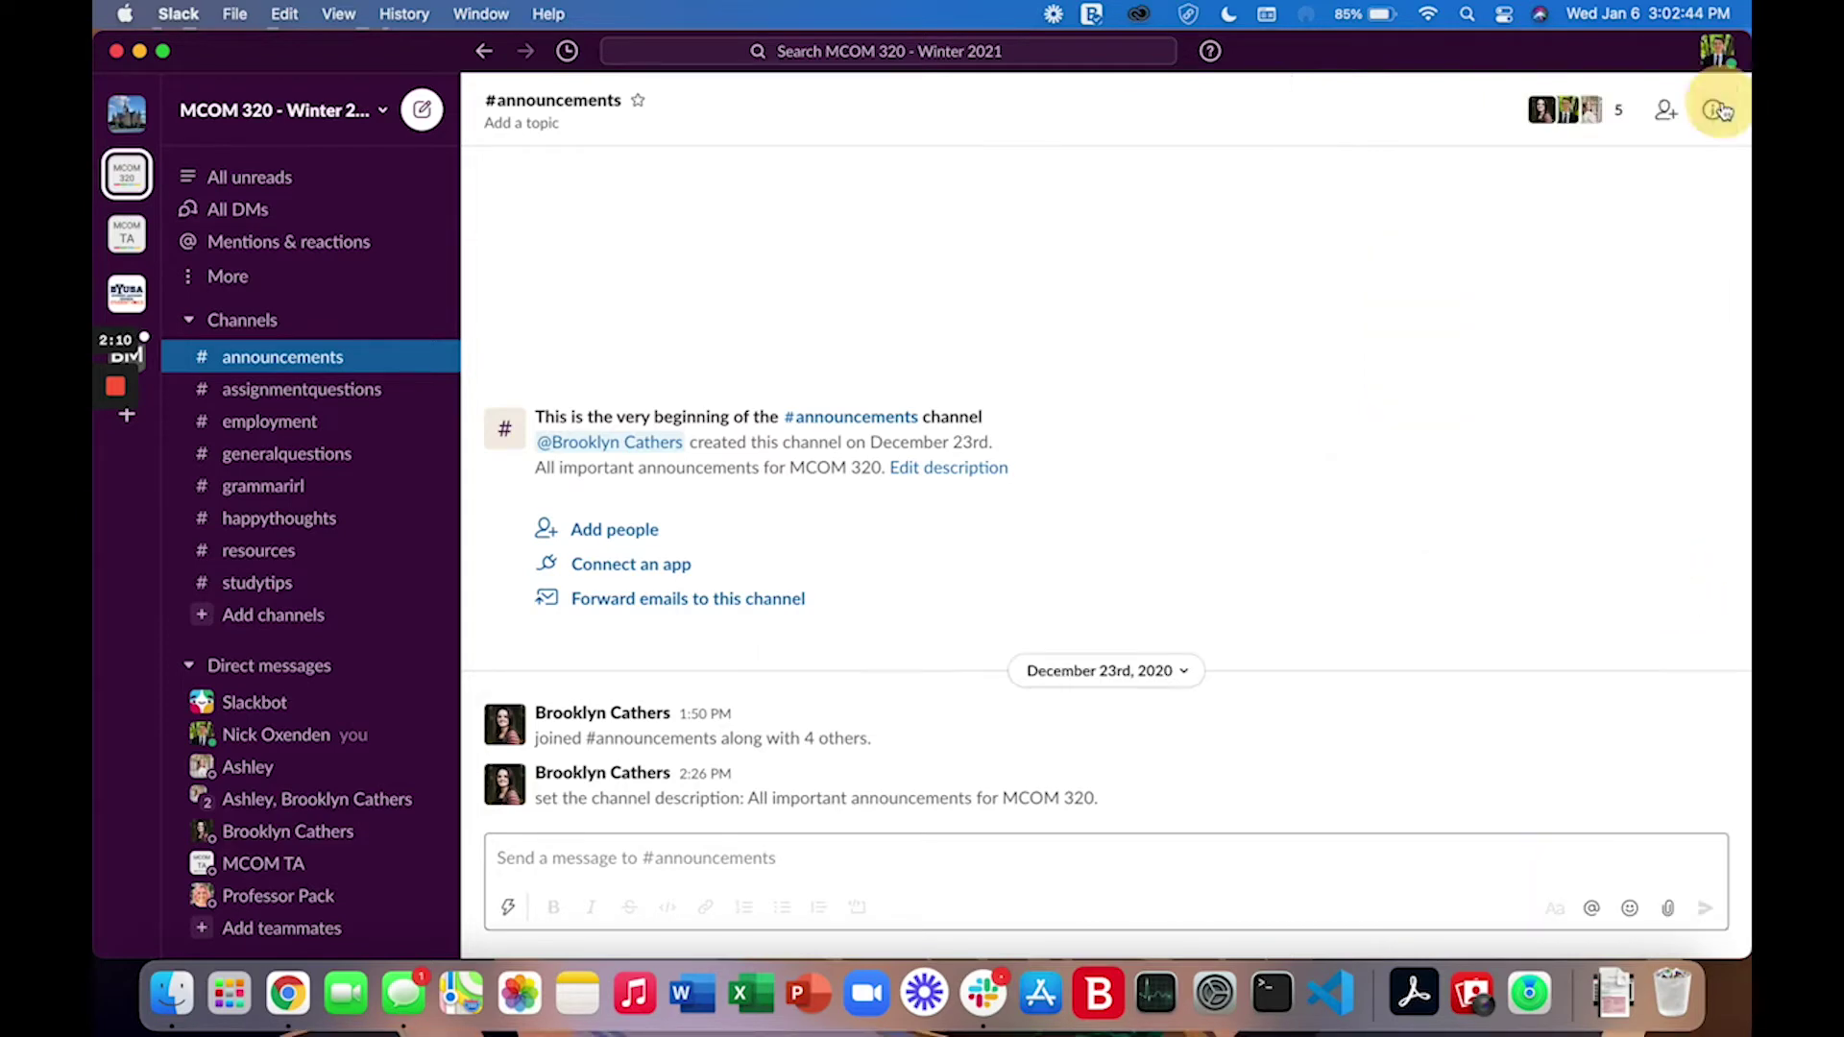
- Open Preferences through the workspace menu's Settings & administration, showing Notifications
left_click(383, 113)
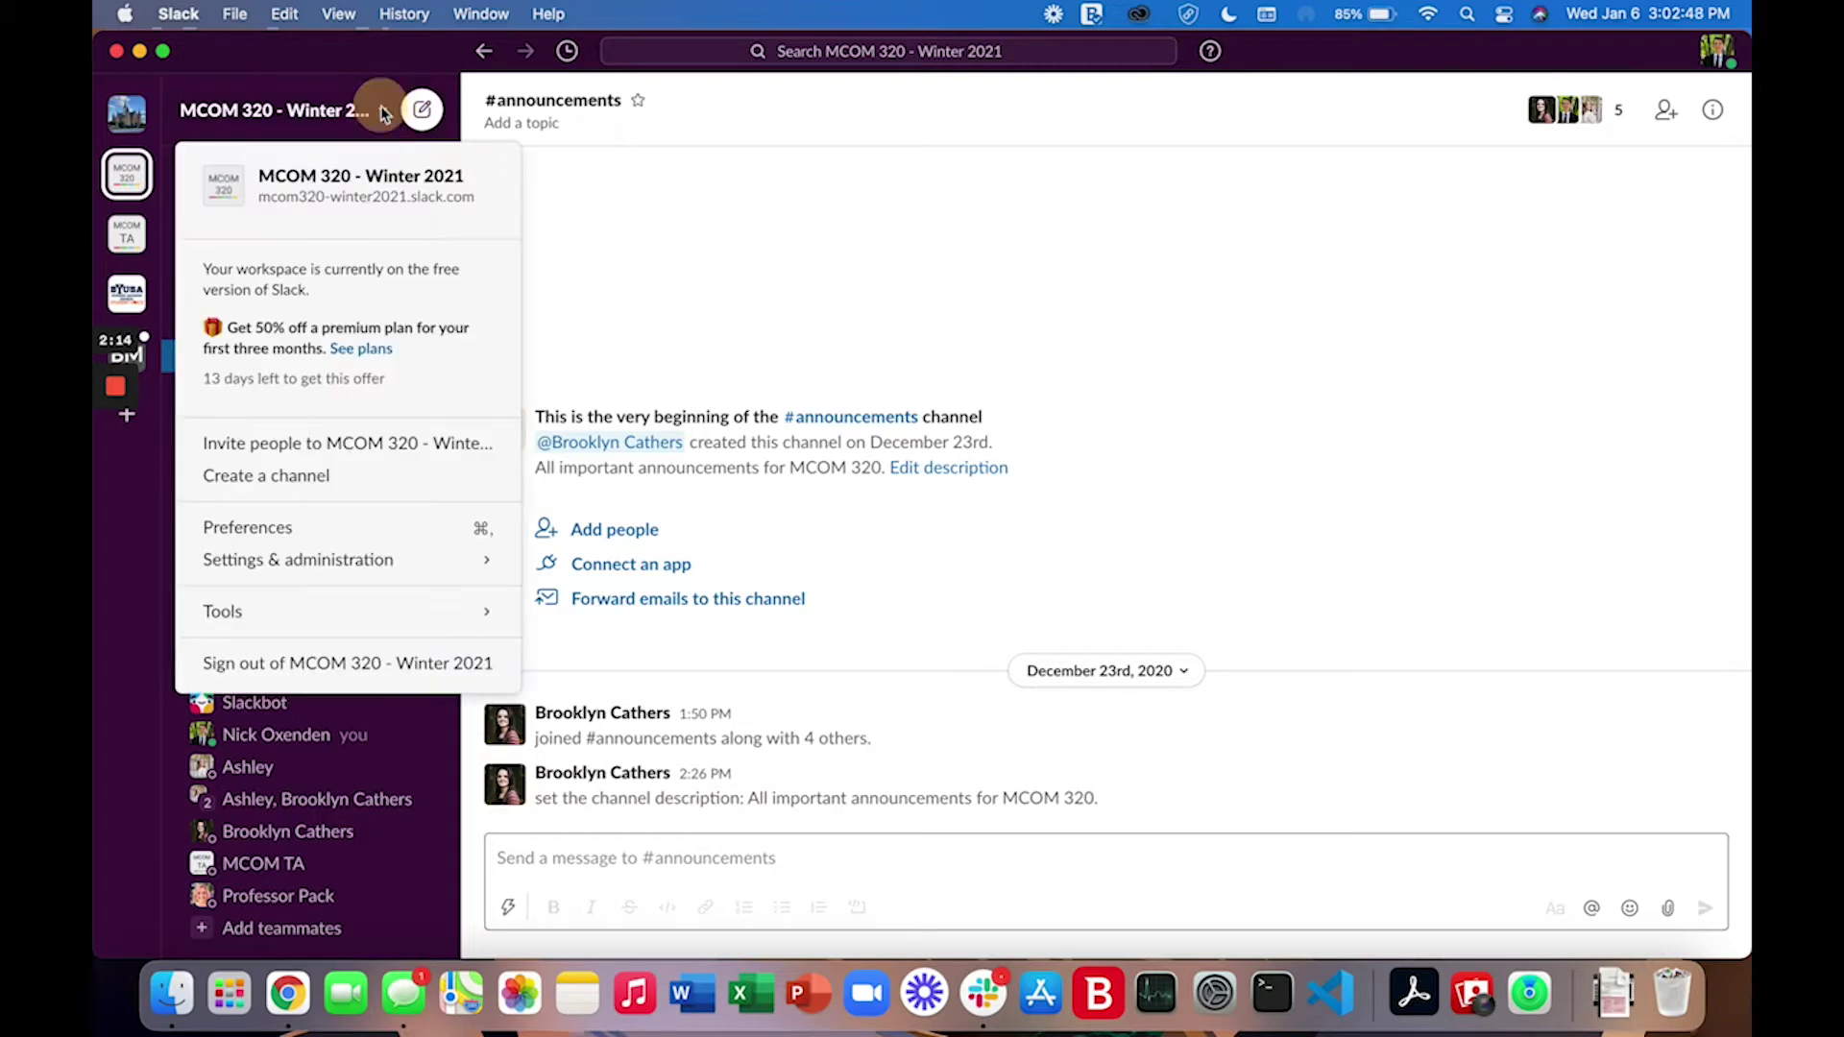
mouse_move(371, 560)
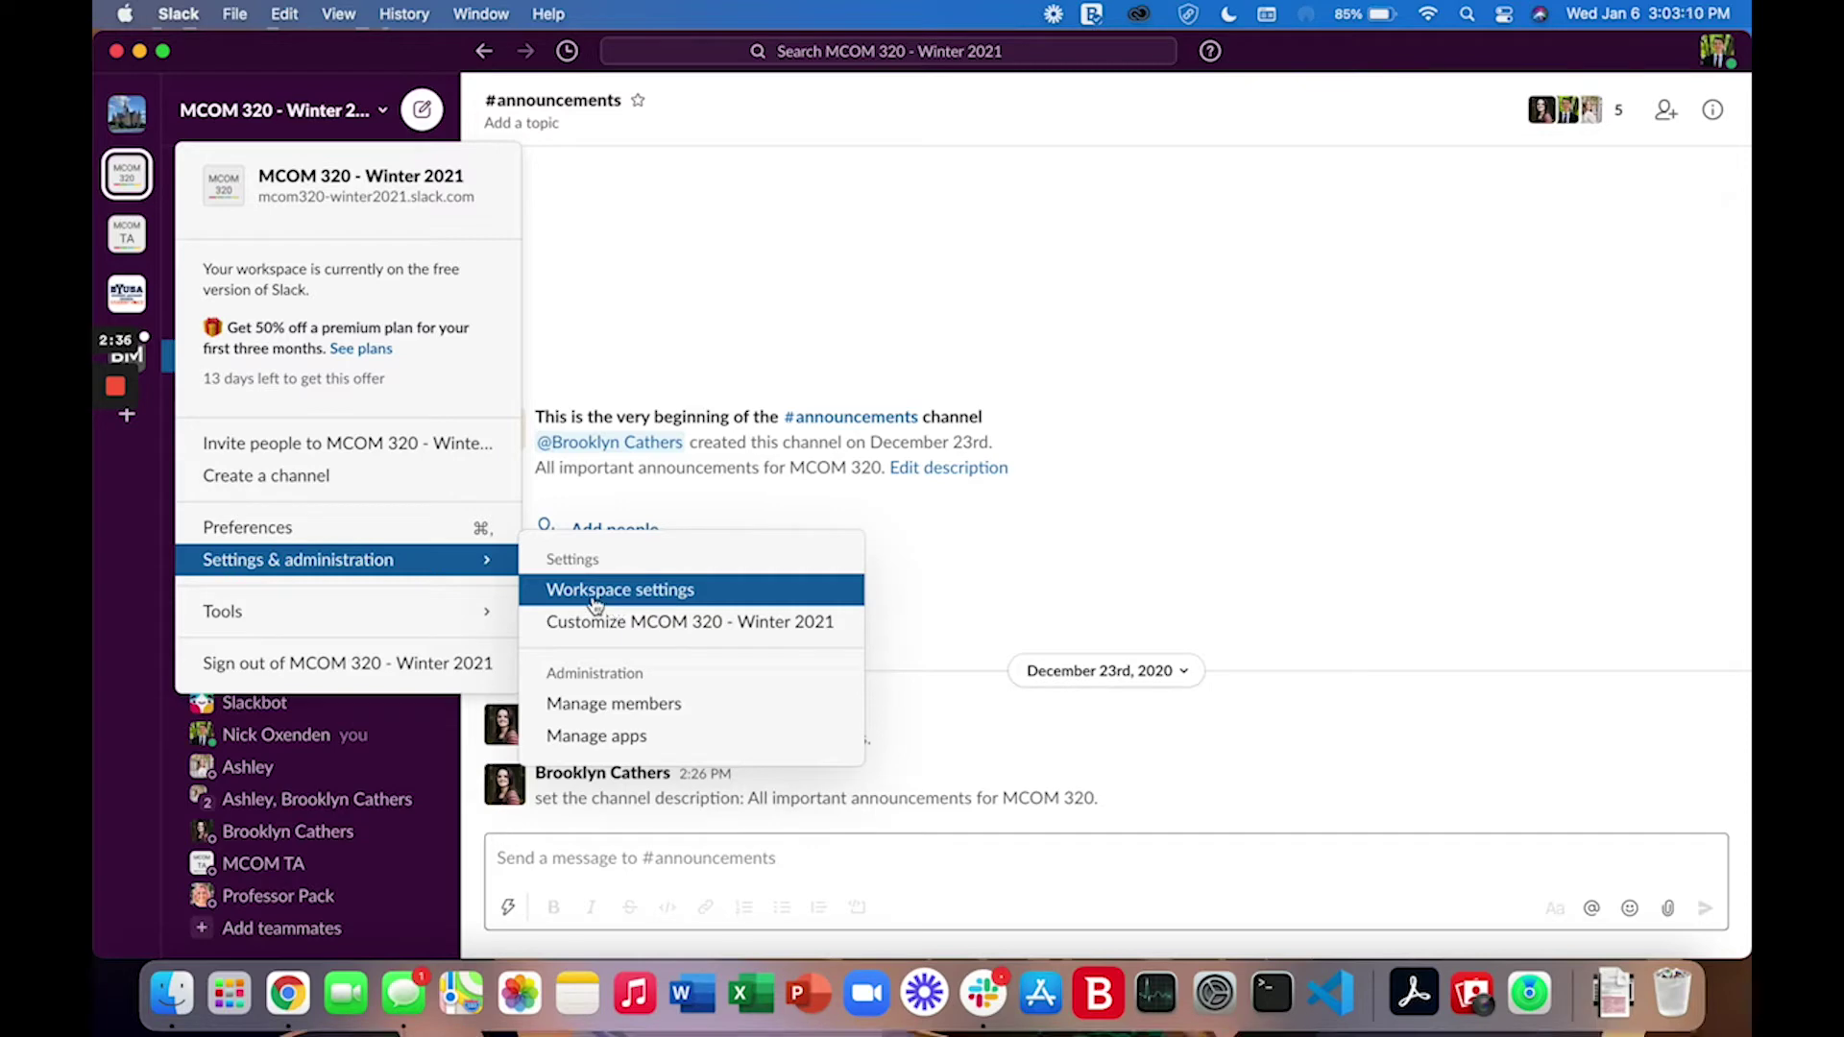
left_click(274, 535)
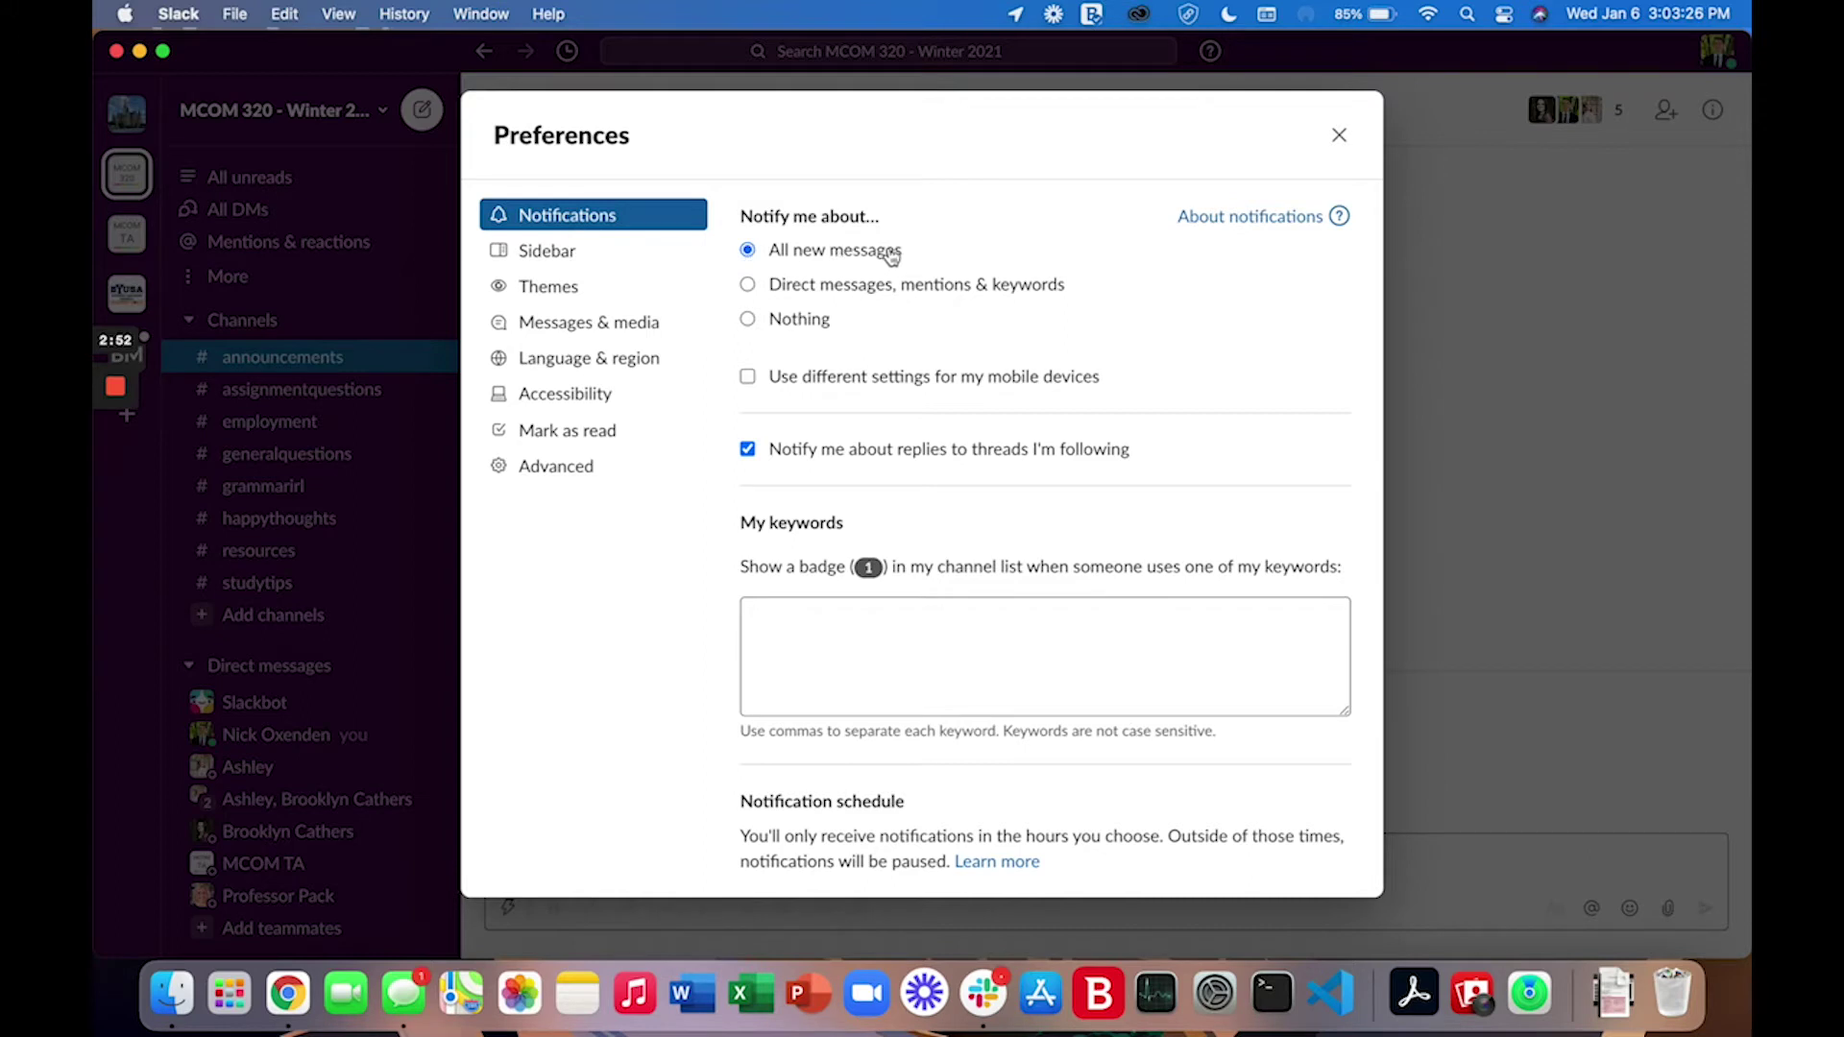
scroll(1008, 485, "down", 4)
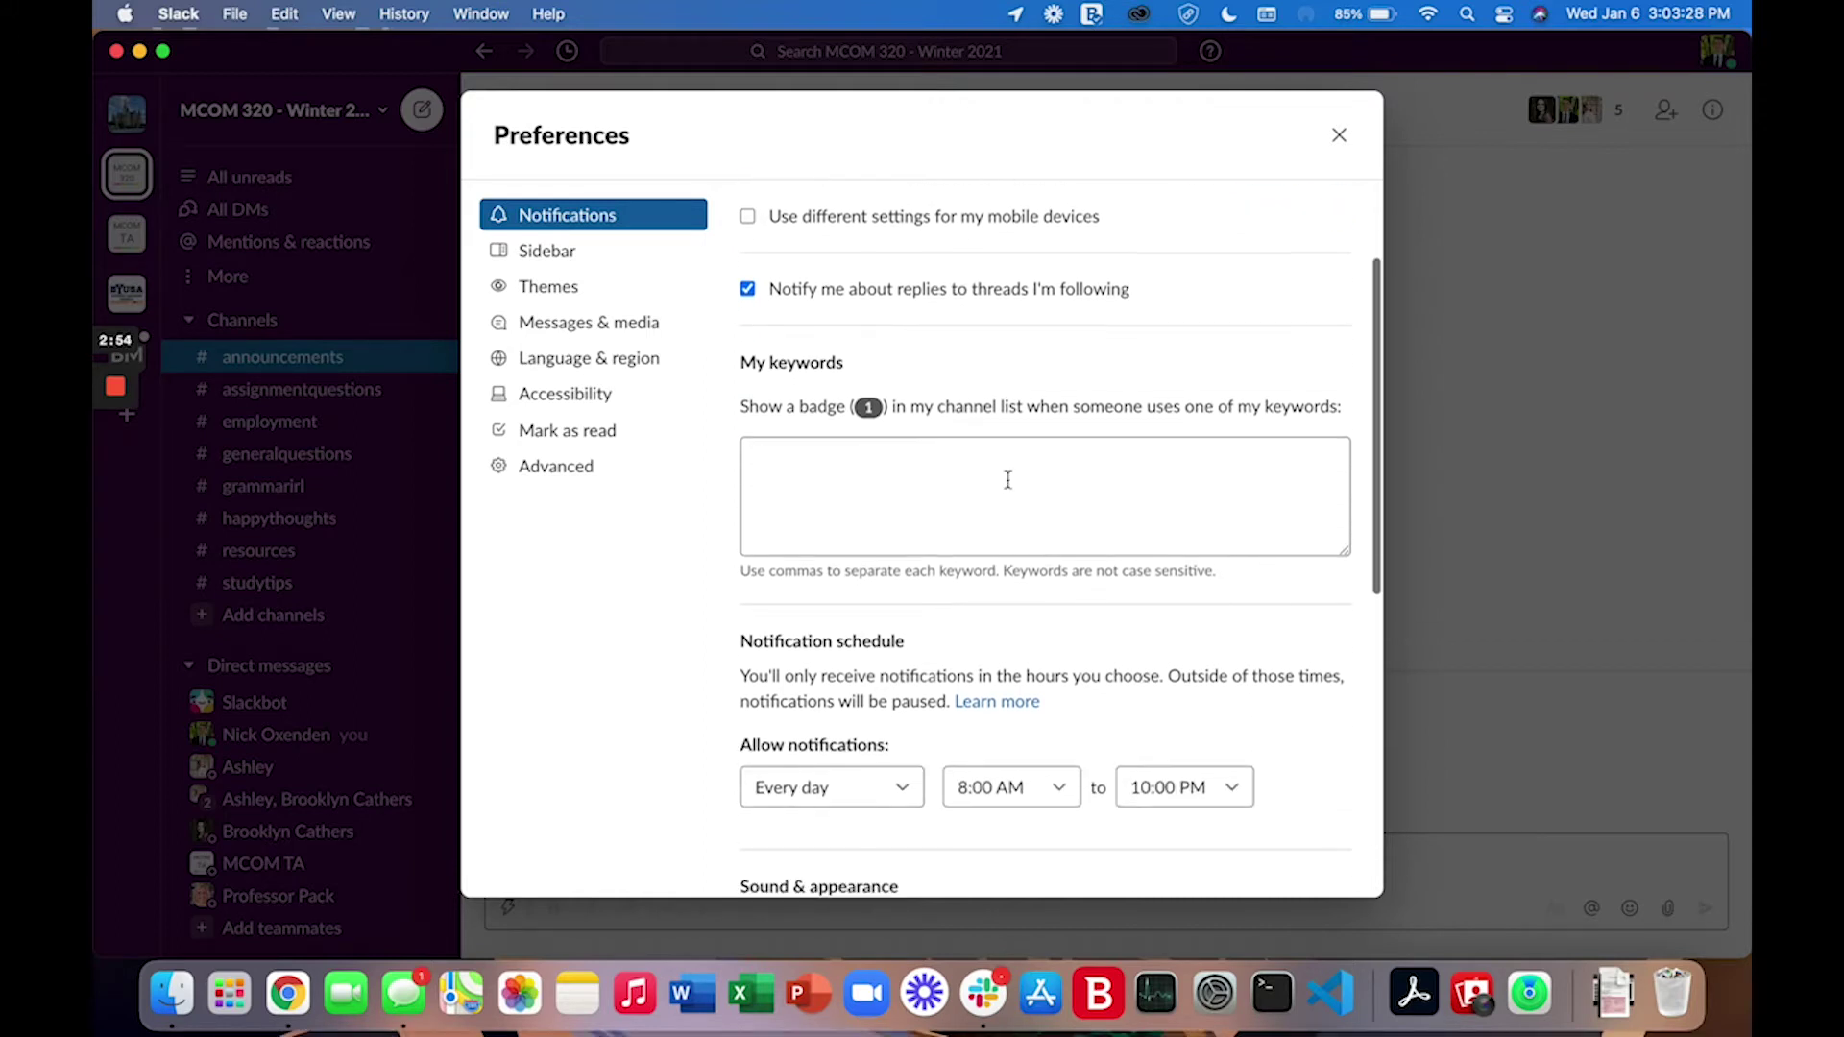
scroll(1008, 480, "down", 5)
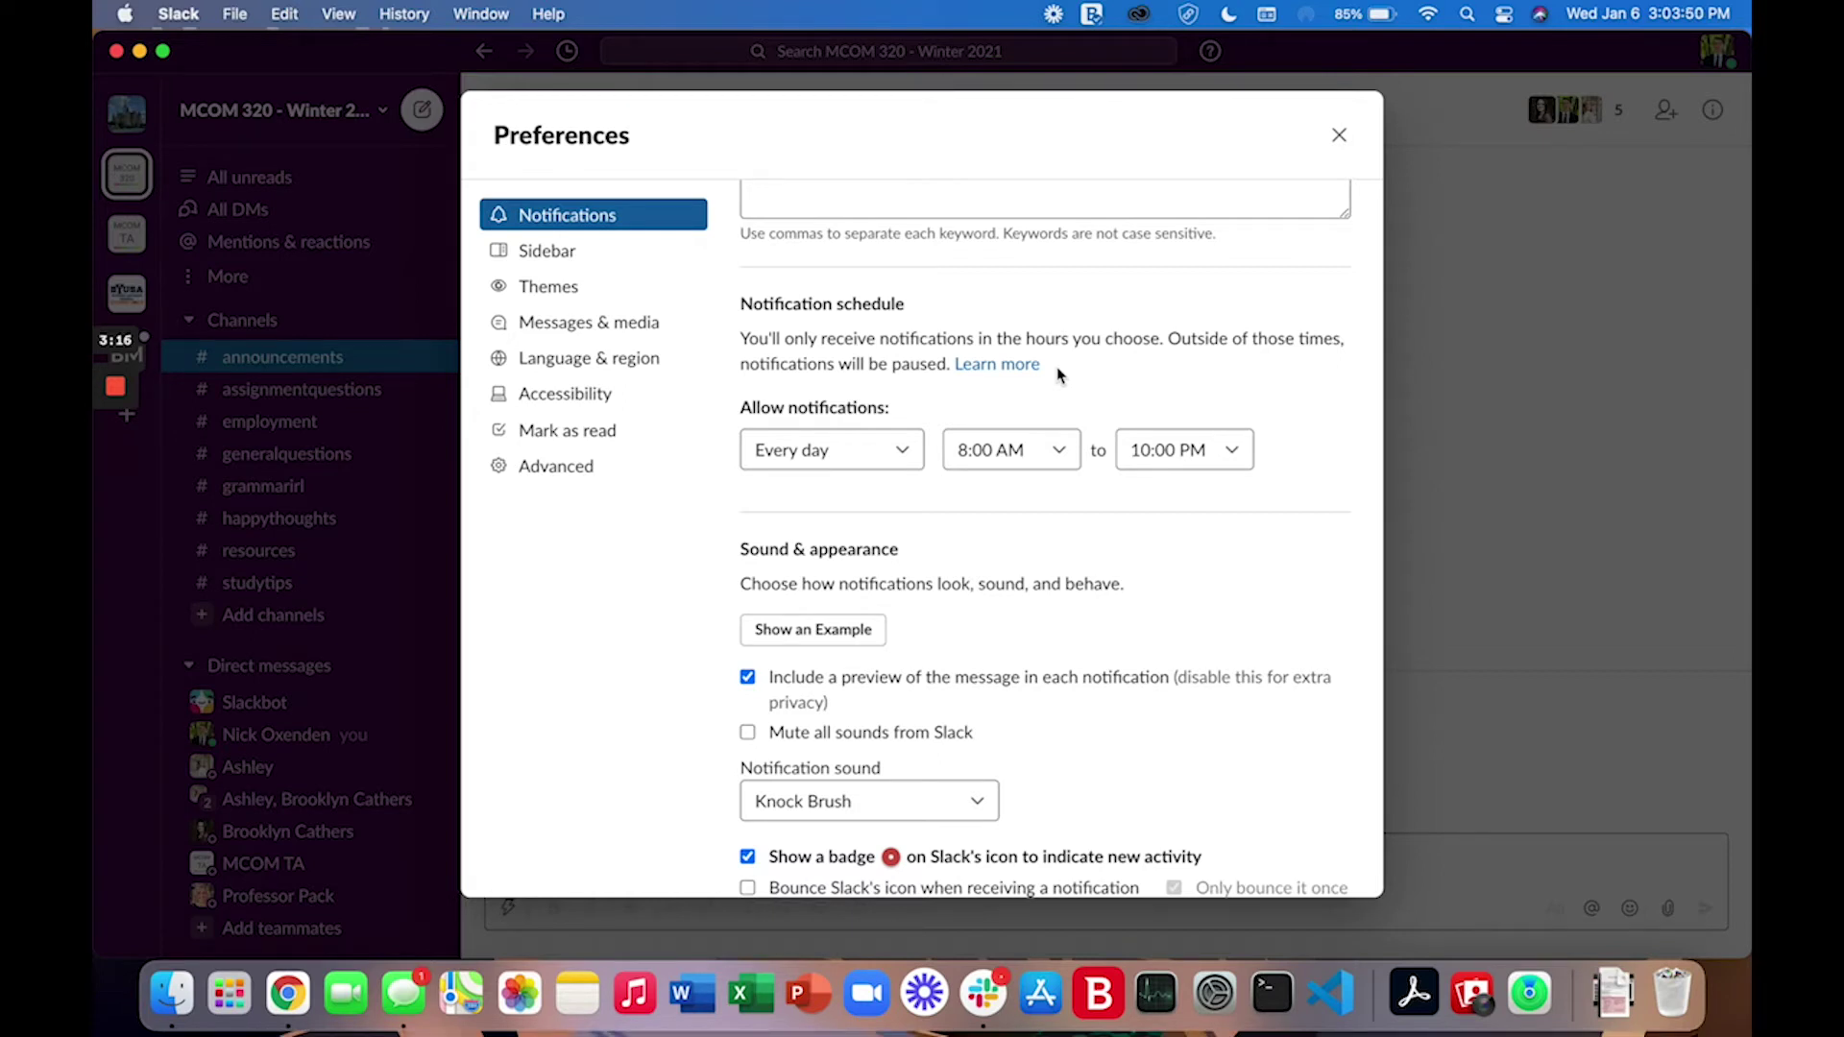
scroll(939, 722, "down", 3)
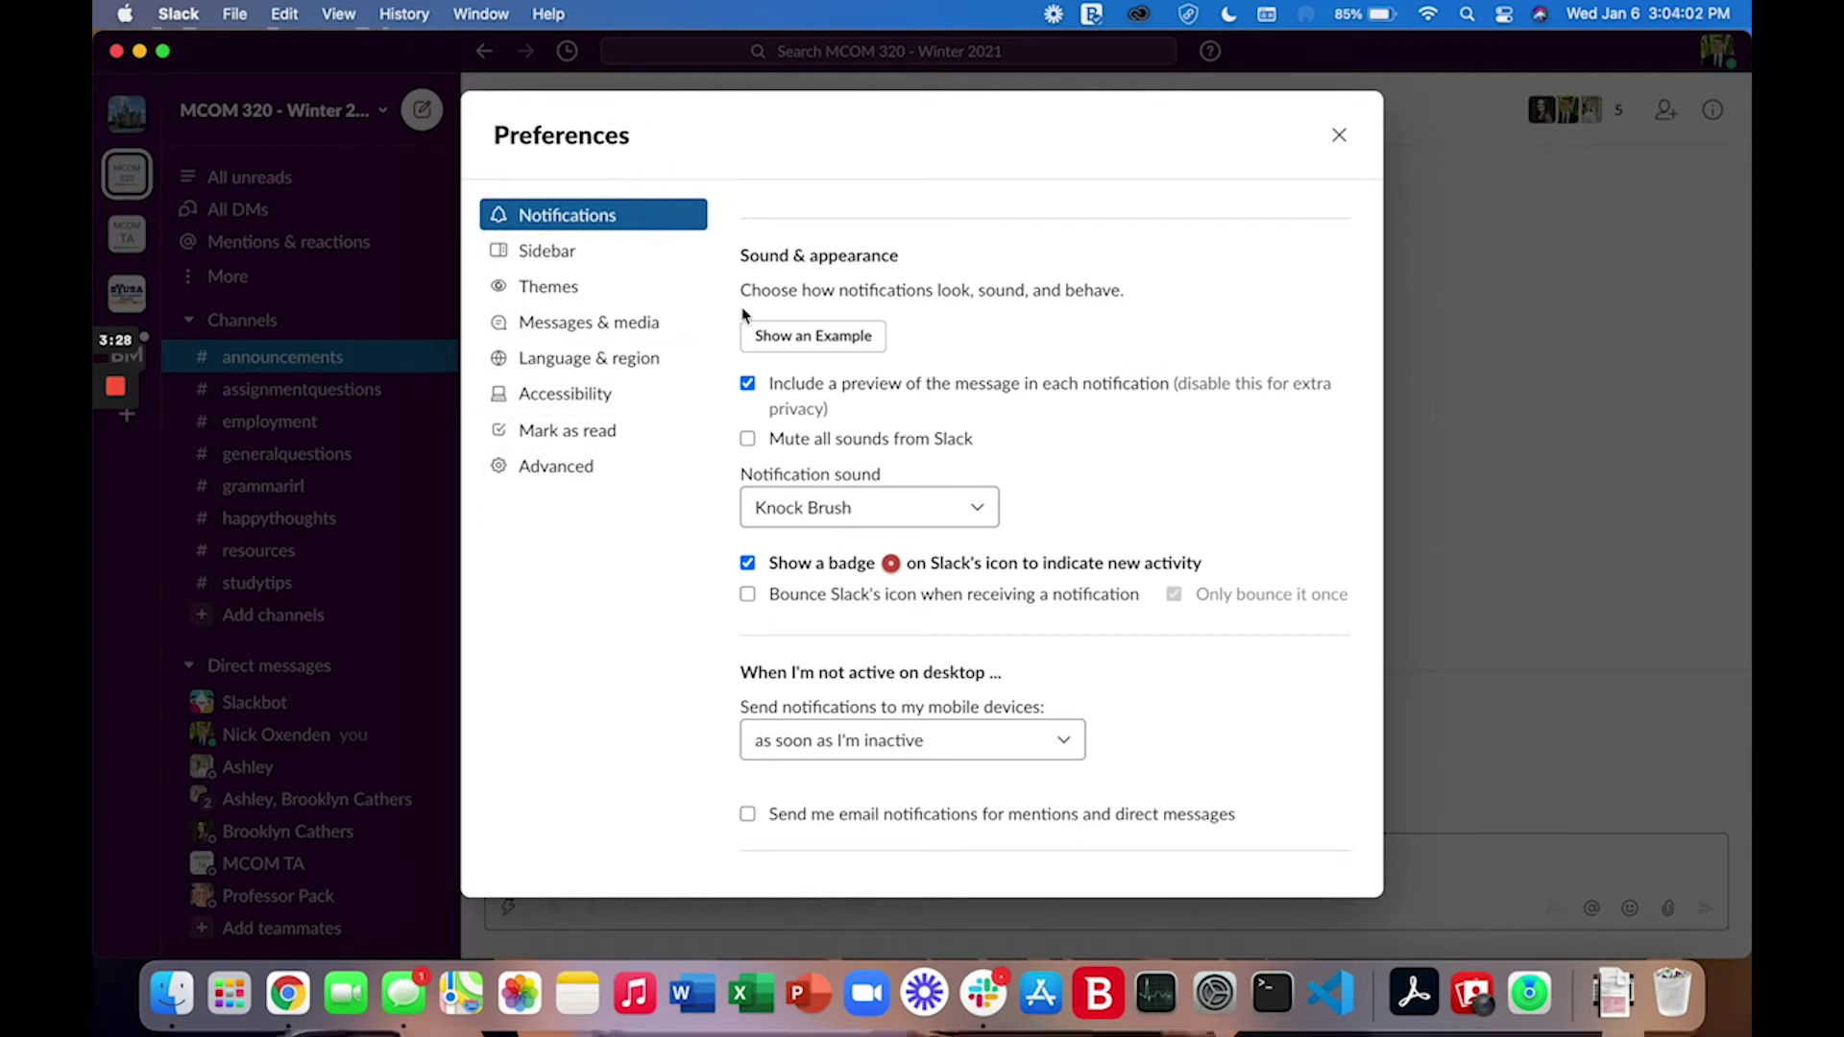
scroll(992, 372, "up", 10)
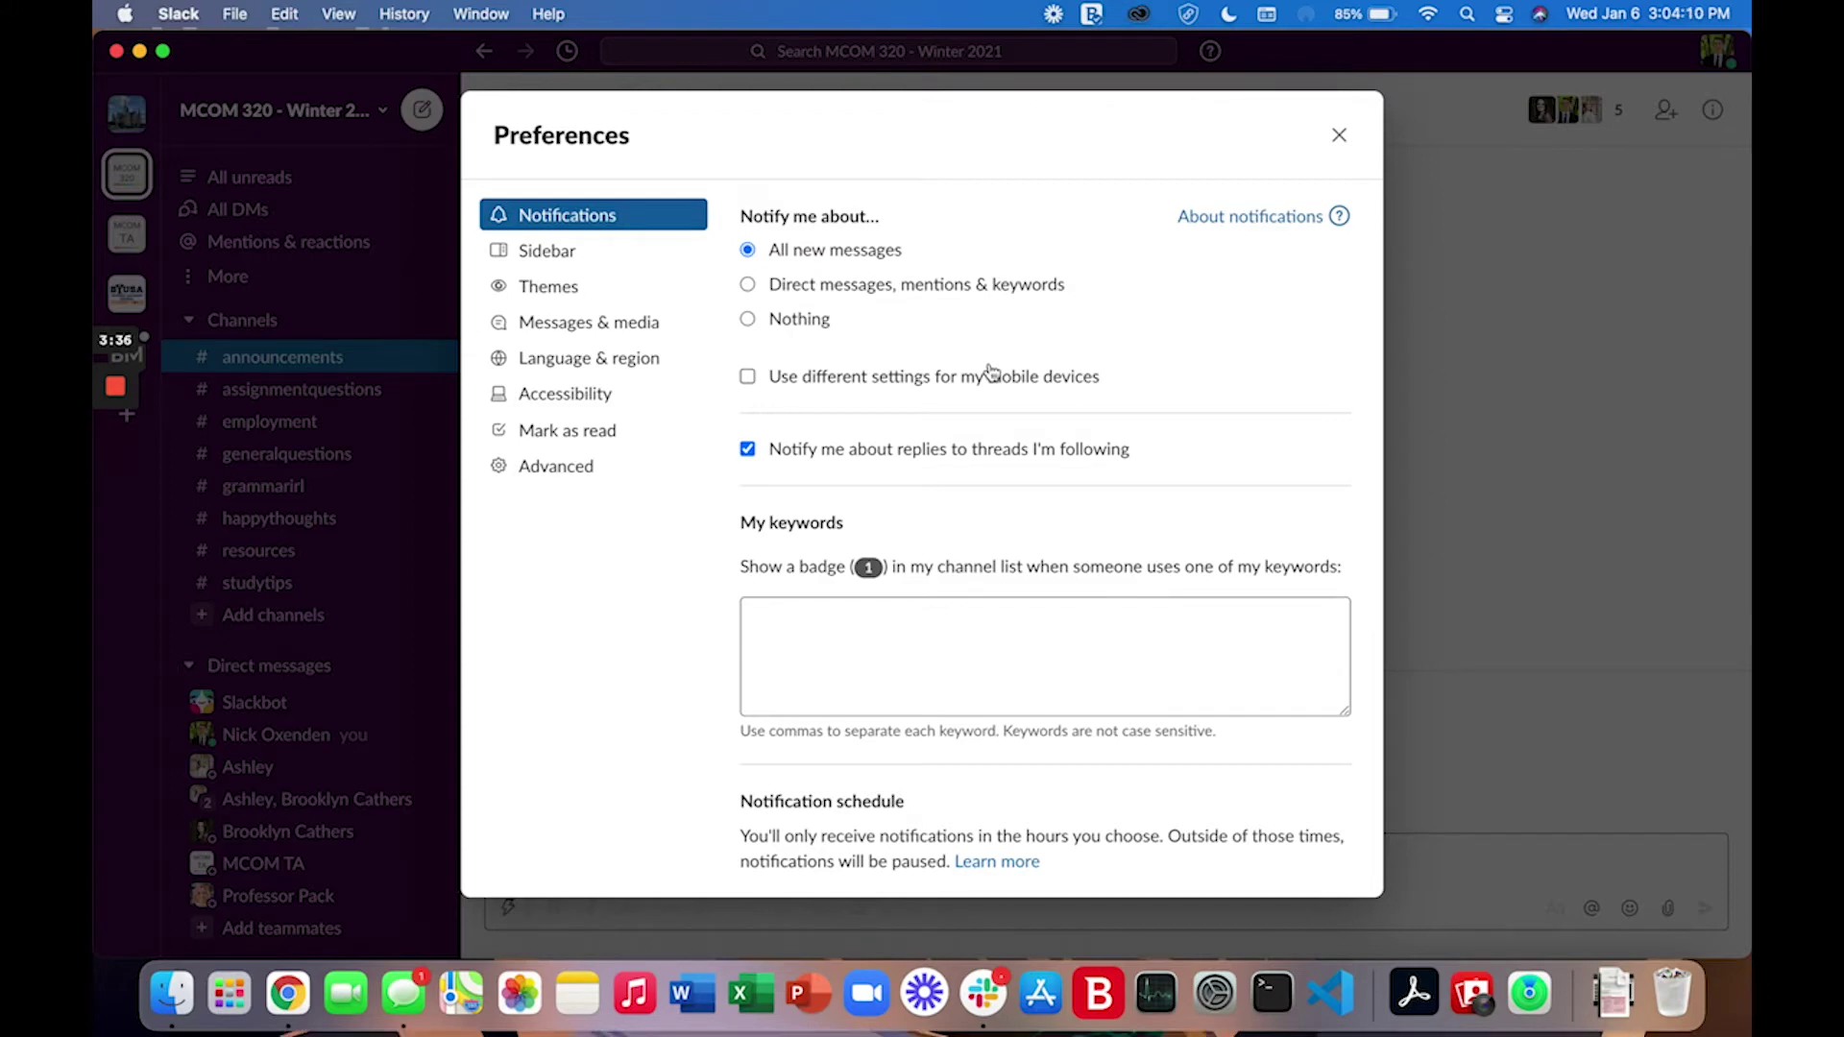
left_click(1337, 134)
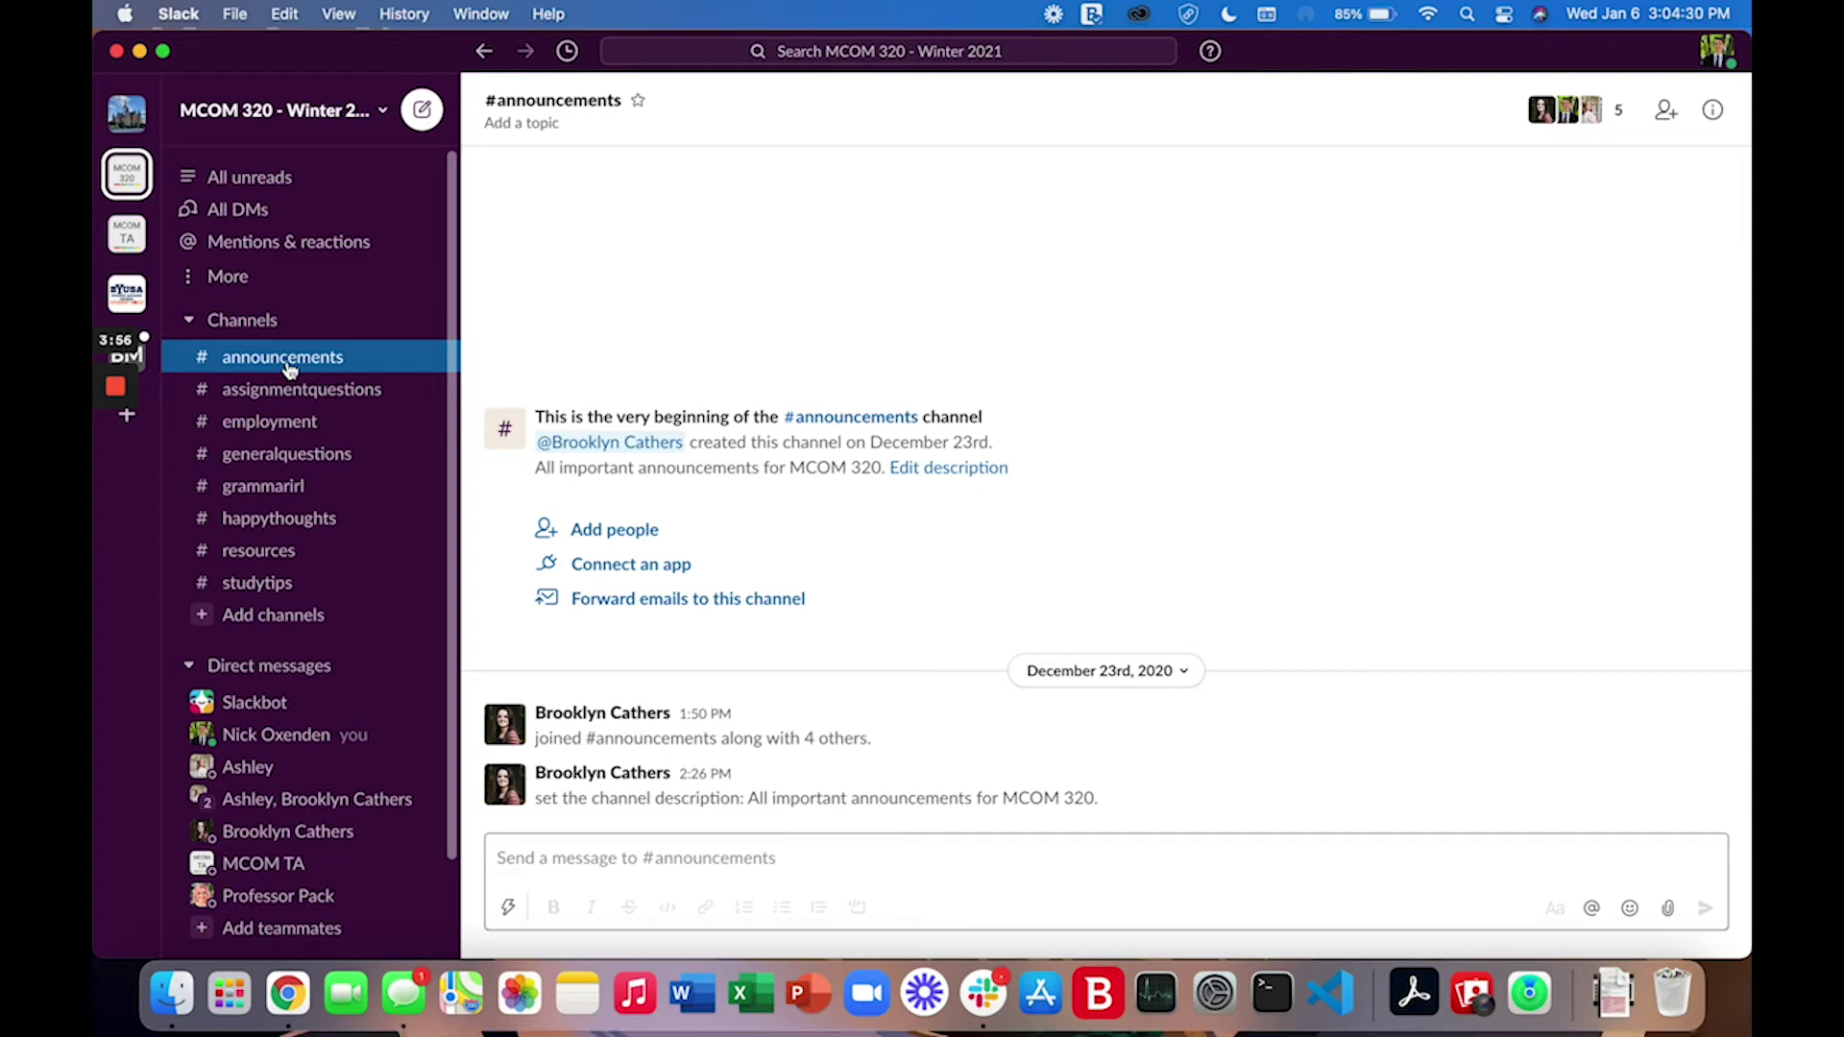
- Put the cursor in the #announcements message box, then switch to #assignmentquestions
left_click(729, 857)
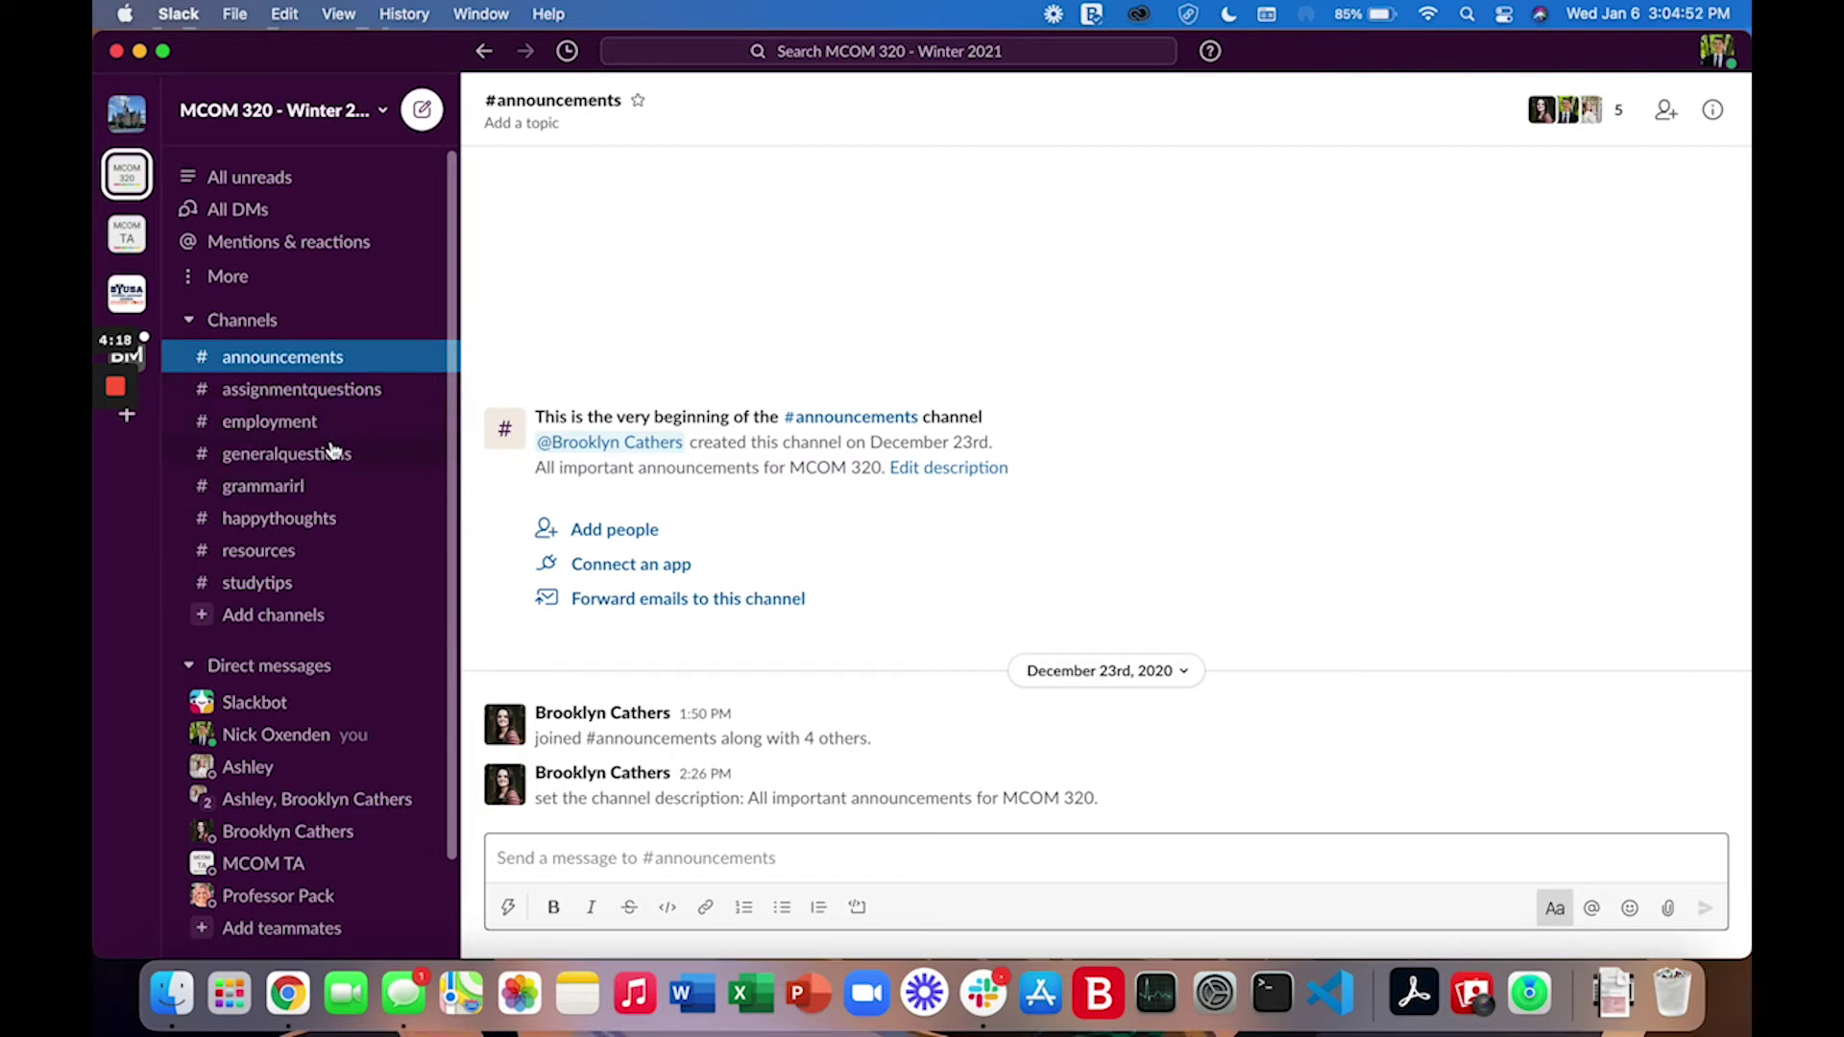
left_click(340, 399)
- Browse the #employment, #generalquestions and #grammarirl channels in turn
left_click(300, 424)
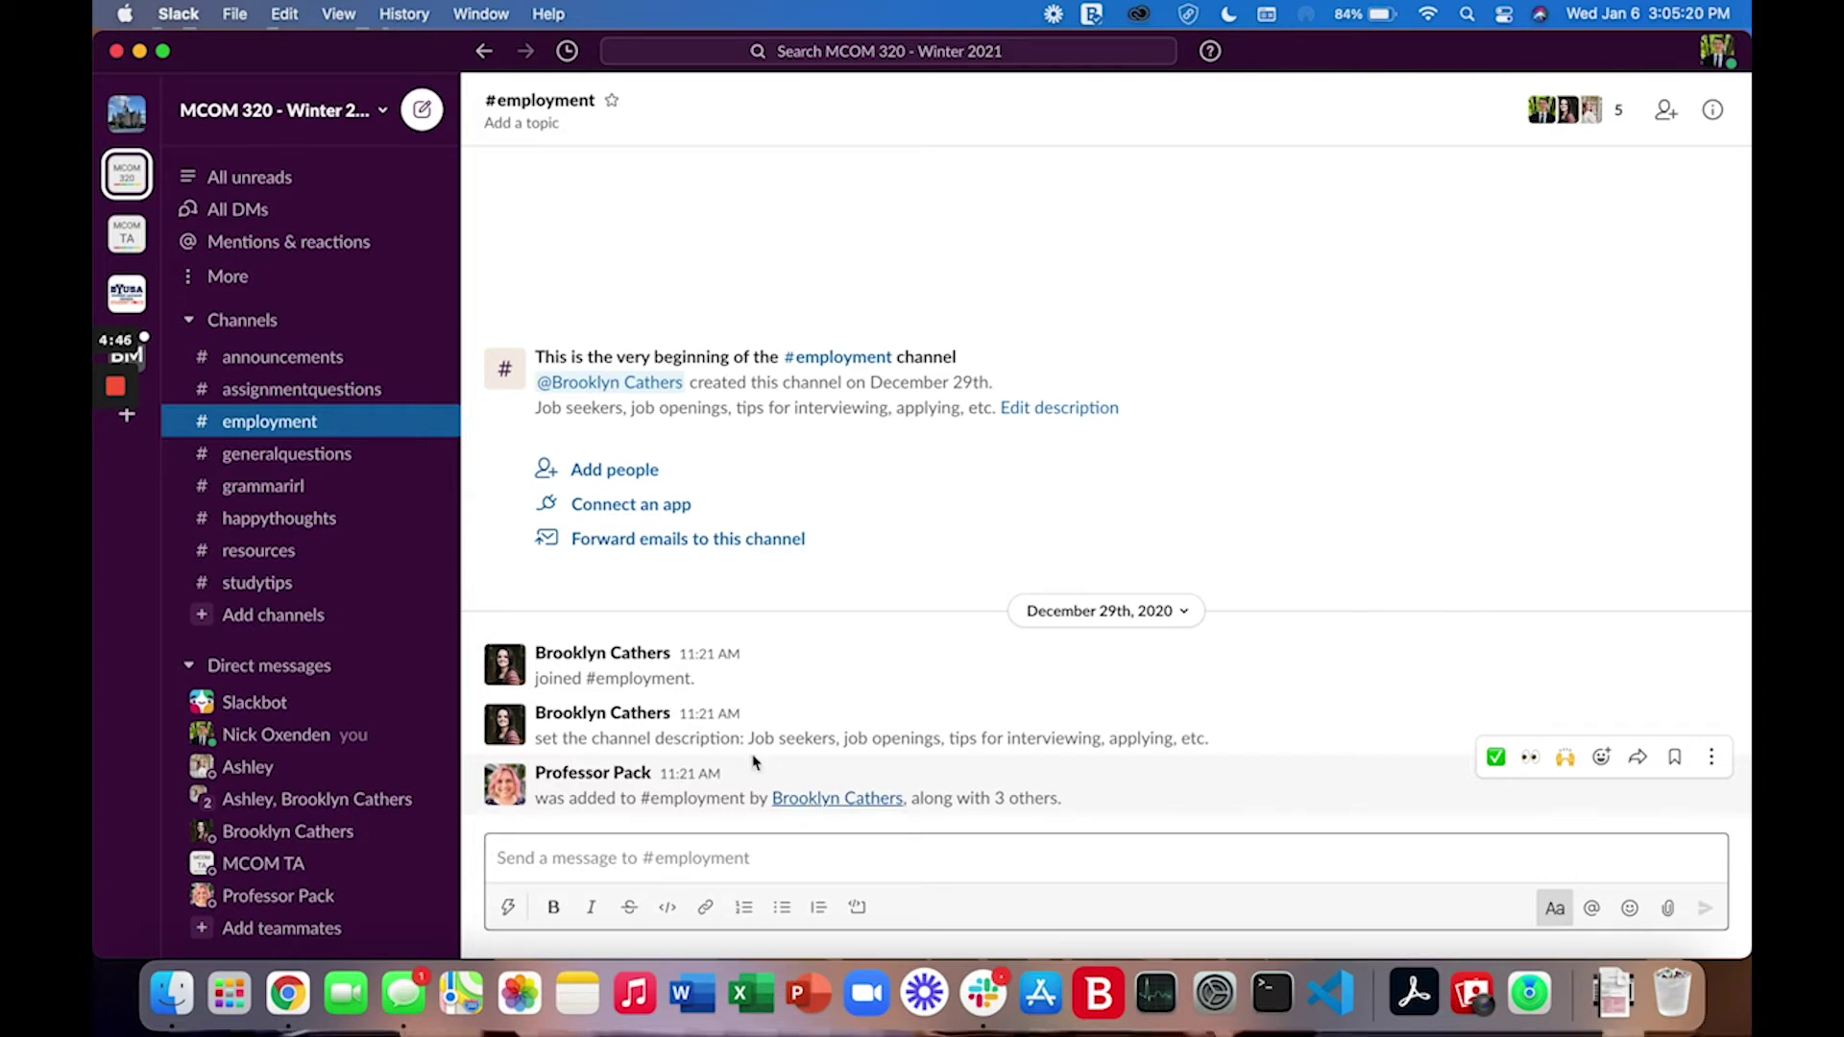
left_click(245, 456)
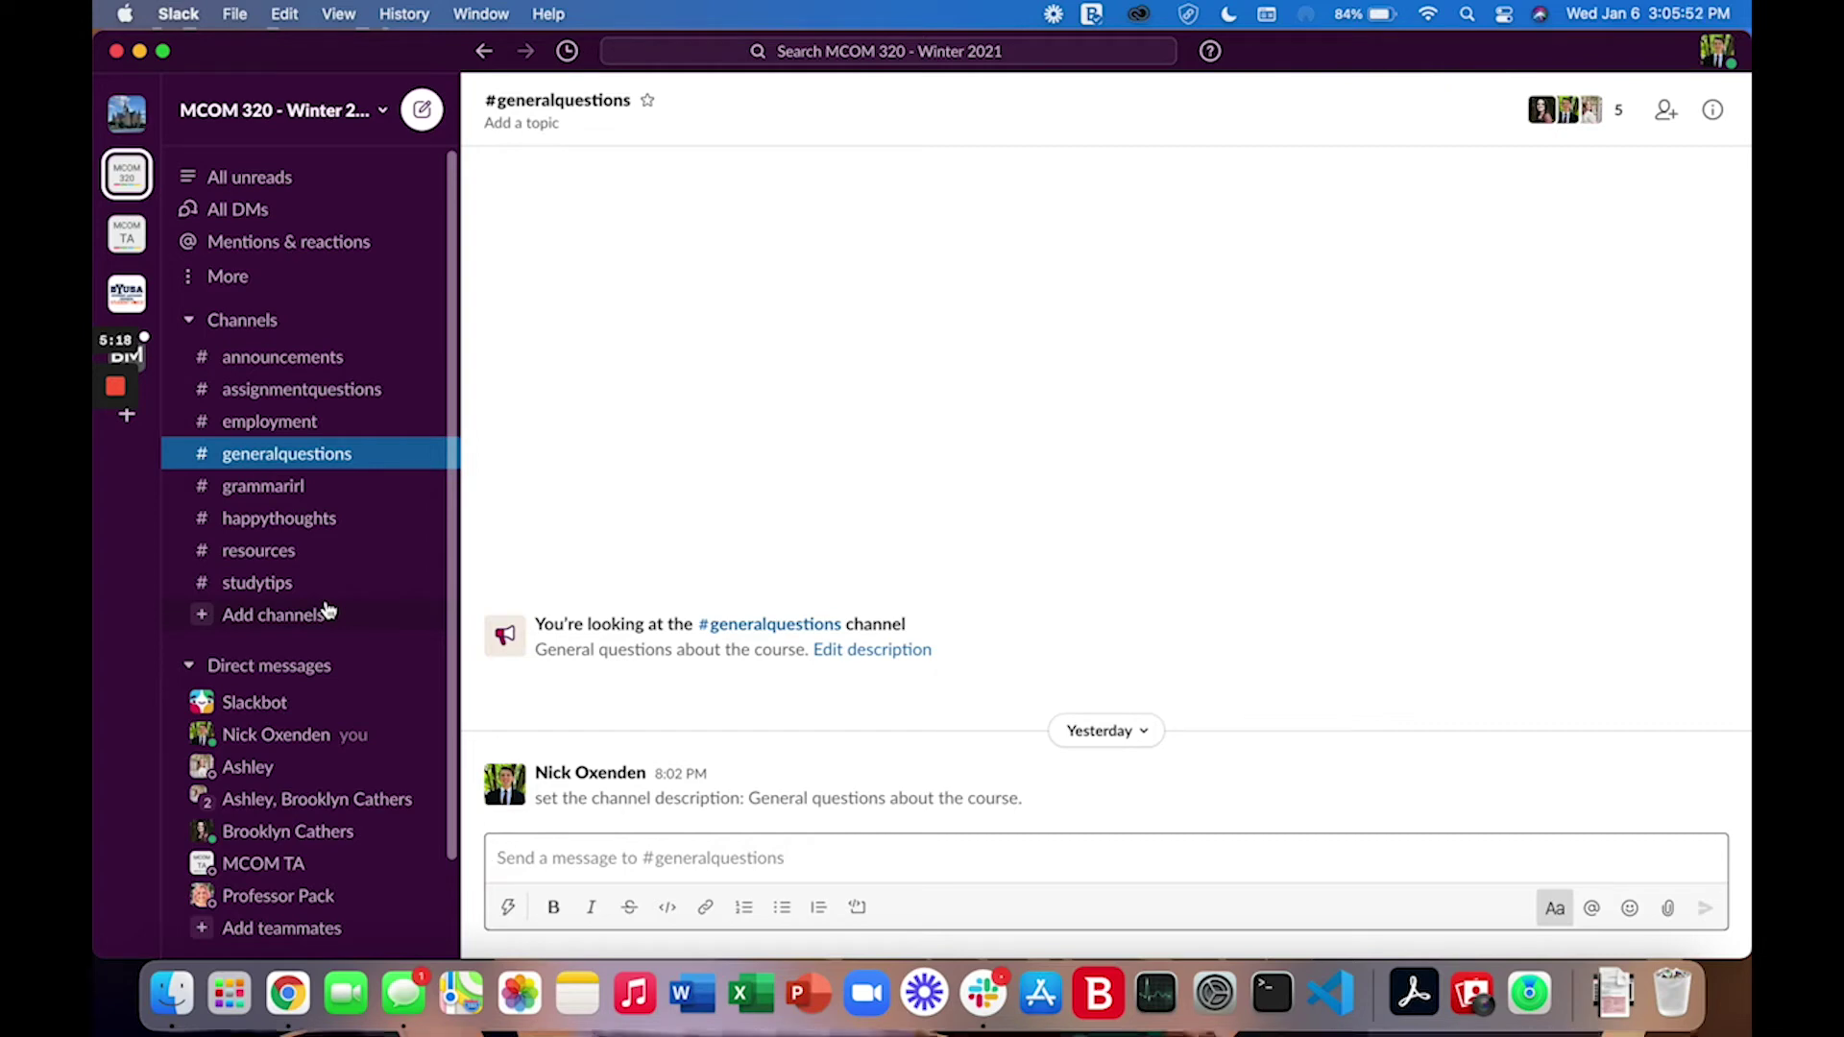
left_click(322, 486)
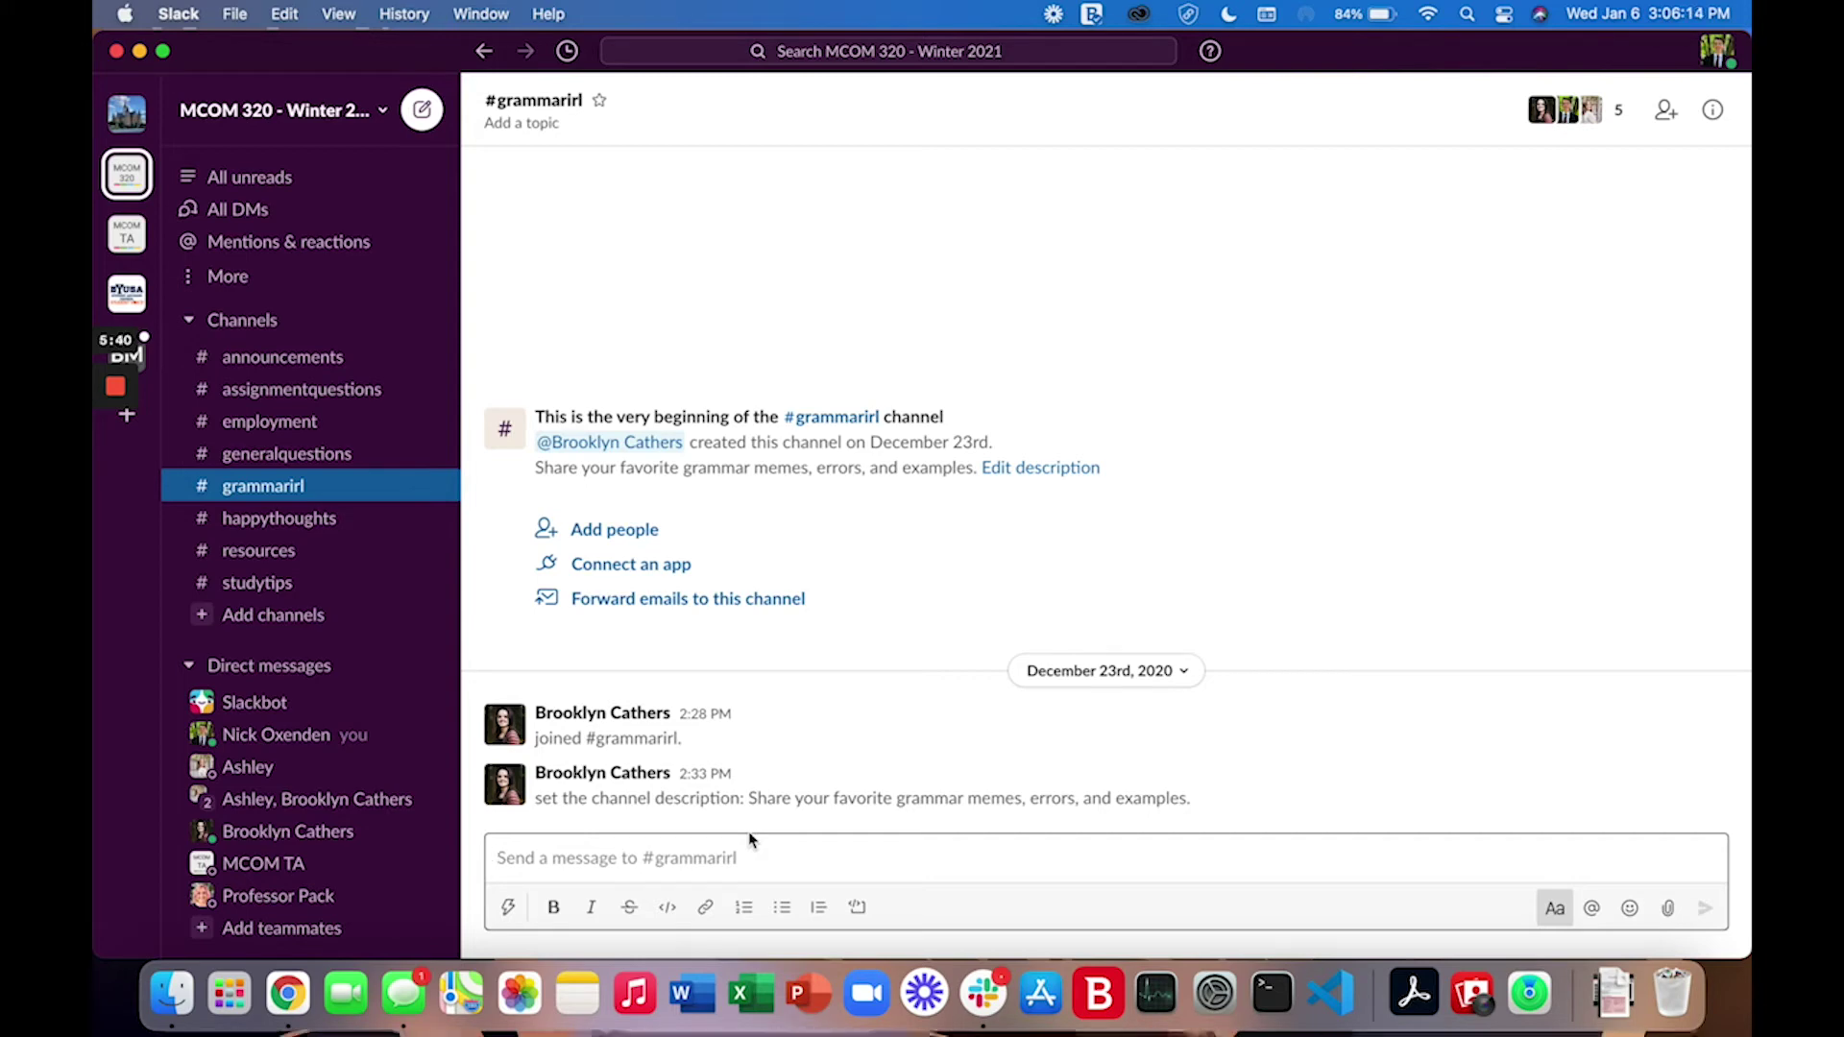
- Open #happythoughts, then #resources with its shared Video Conference Tips.pdf
left_click(336, 518)
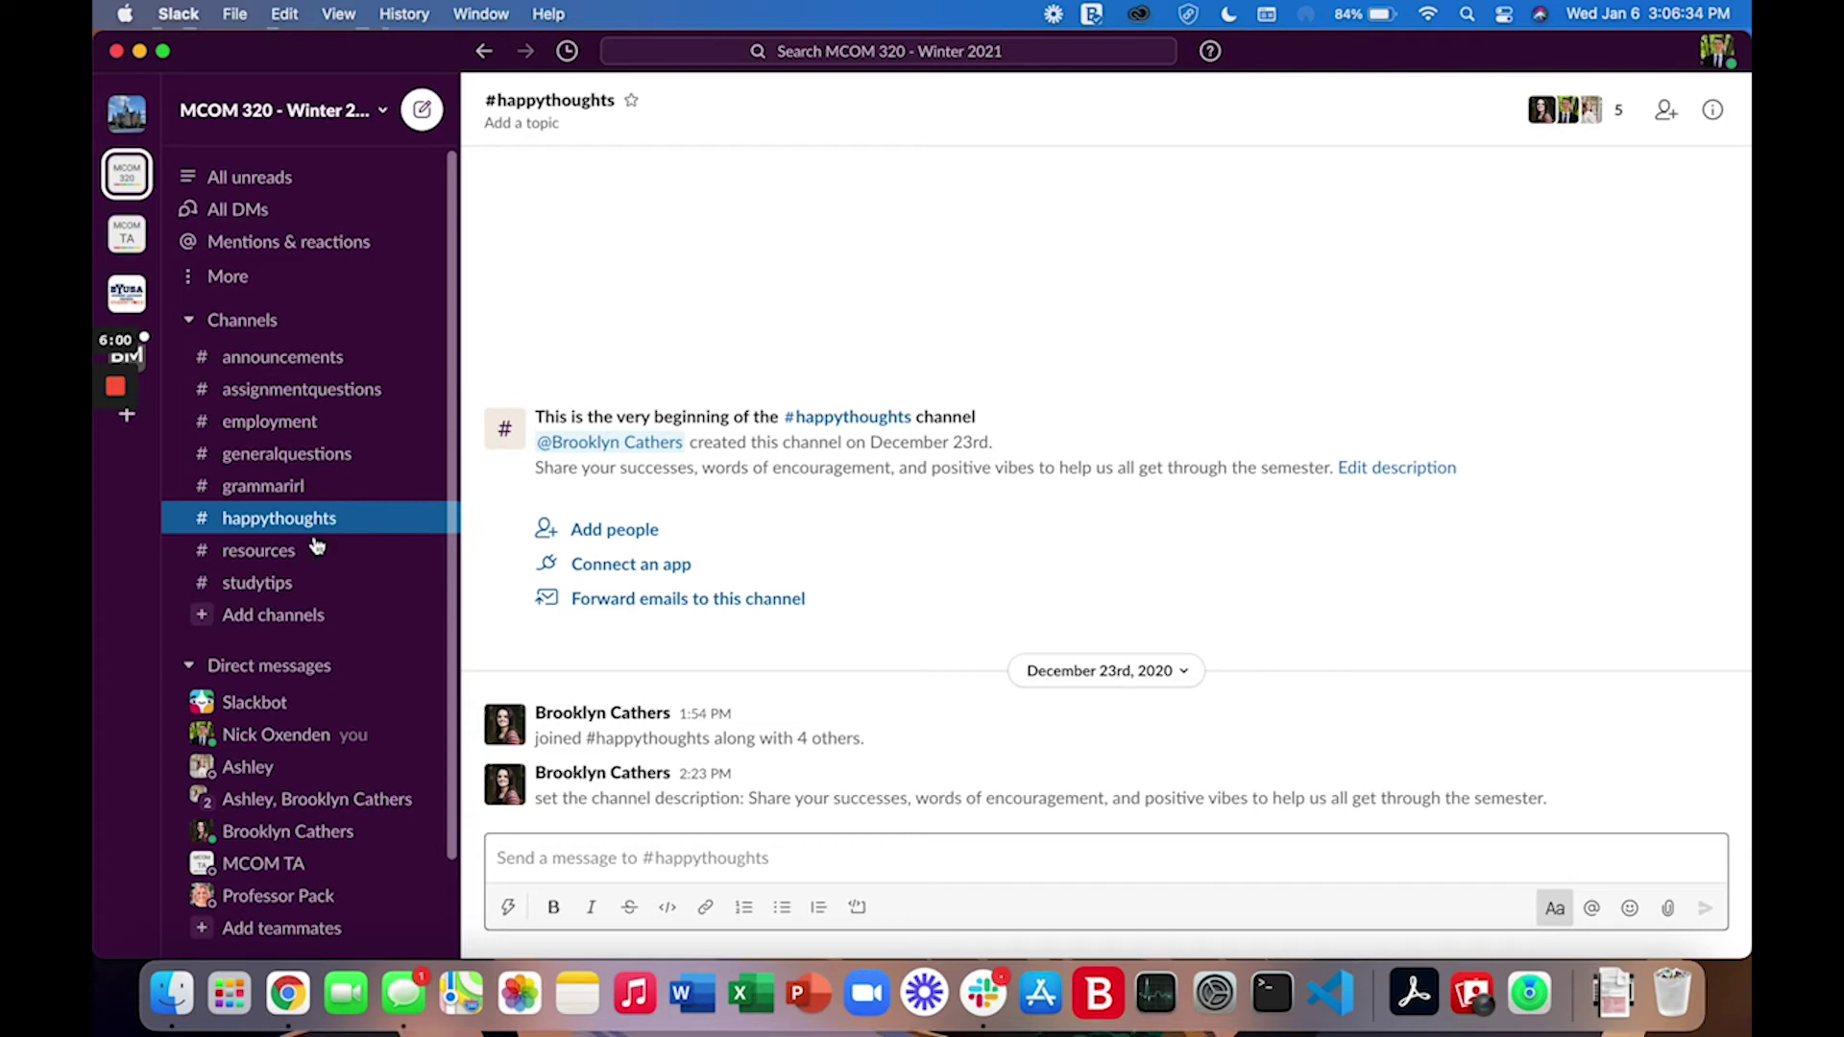
left_click(310, 553)
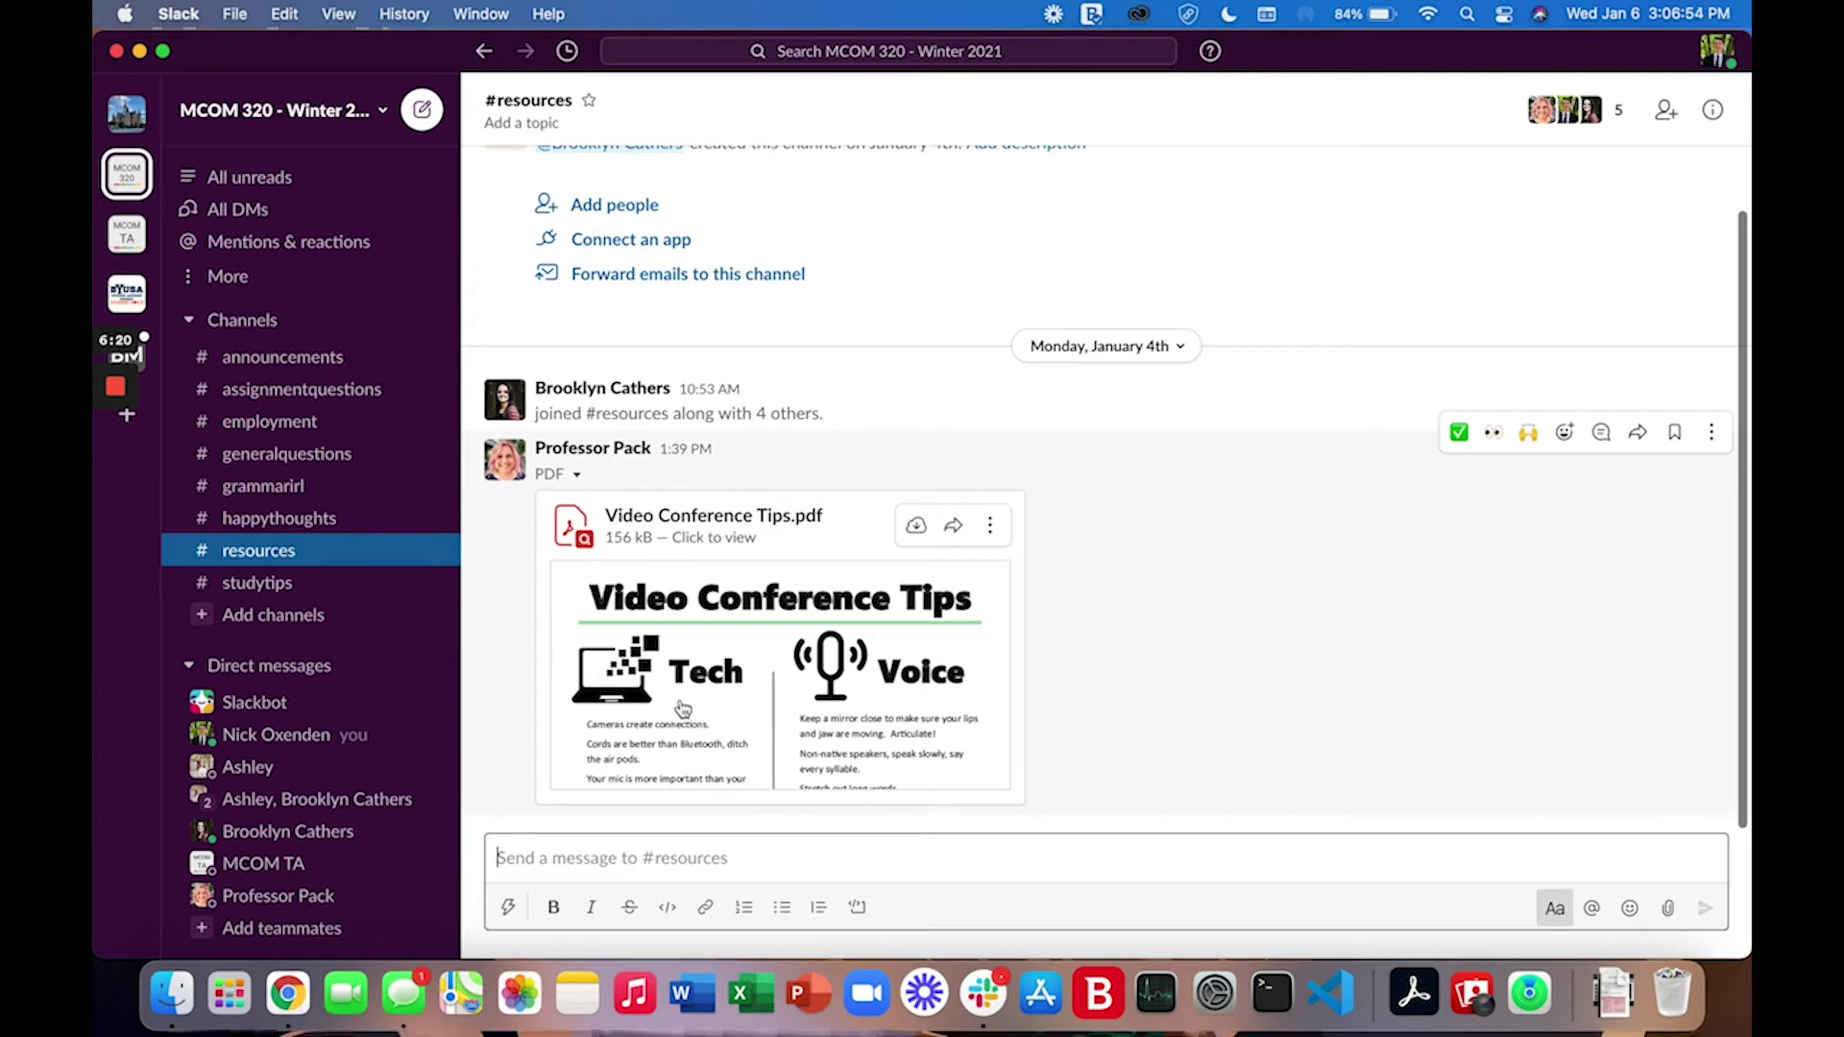
left_click(725, 702)
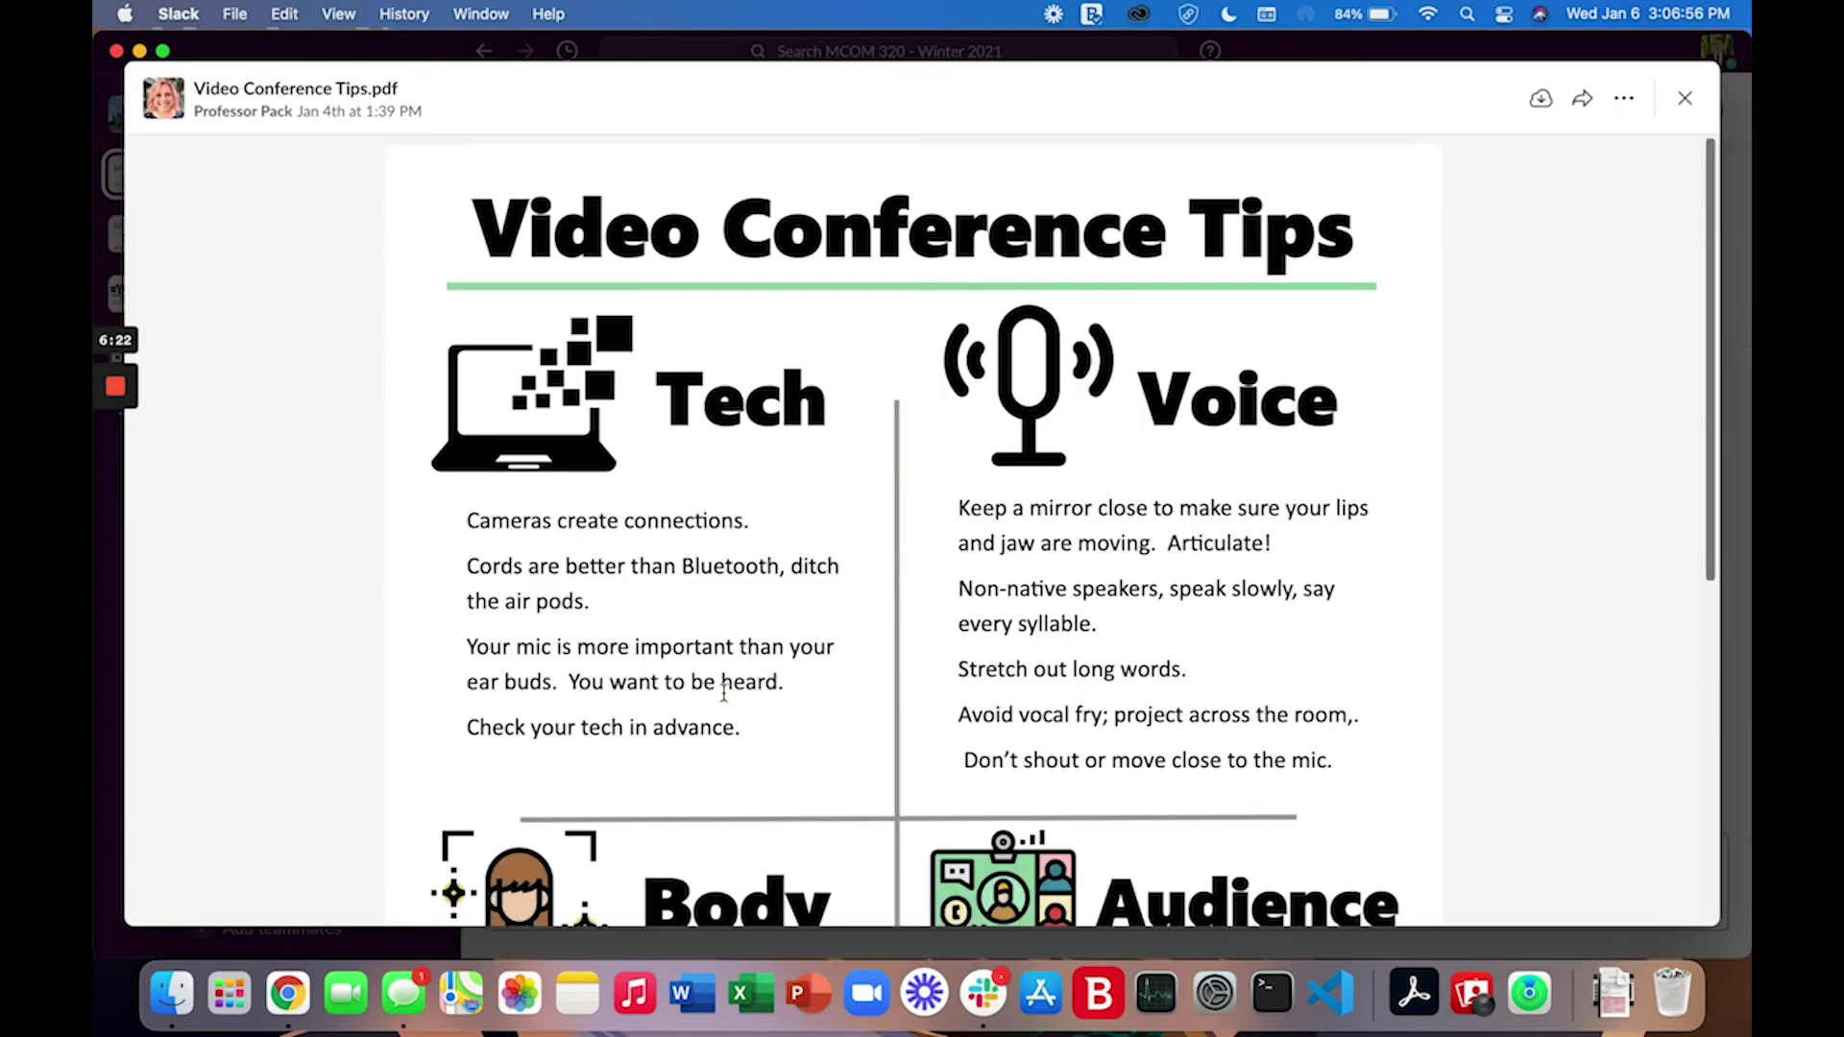
scroll(894, 807, "down", 5)
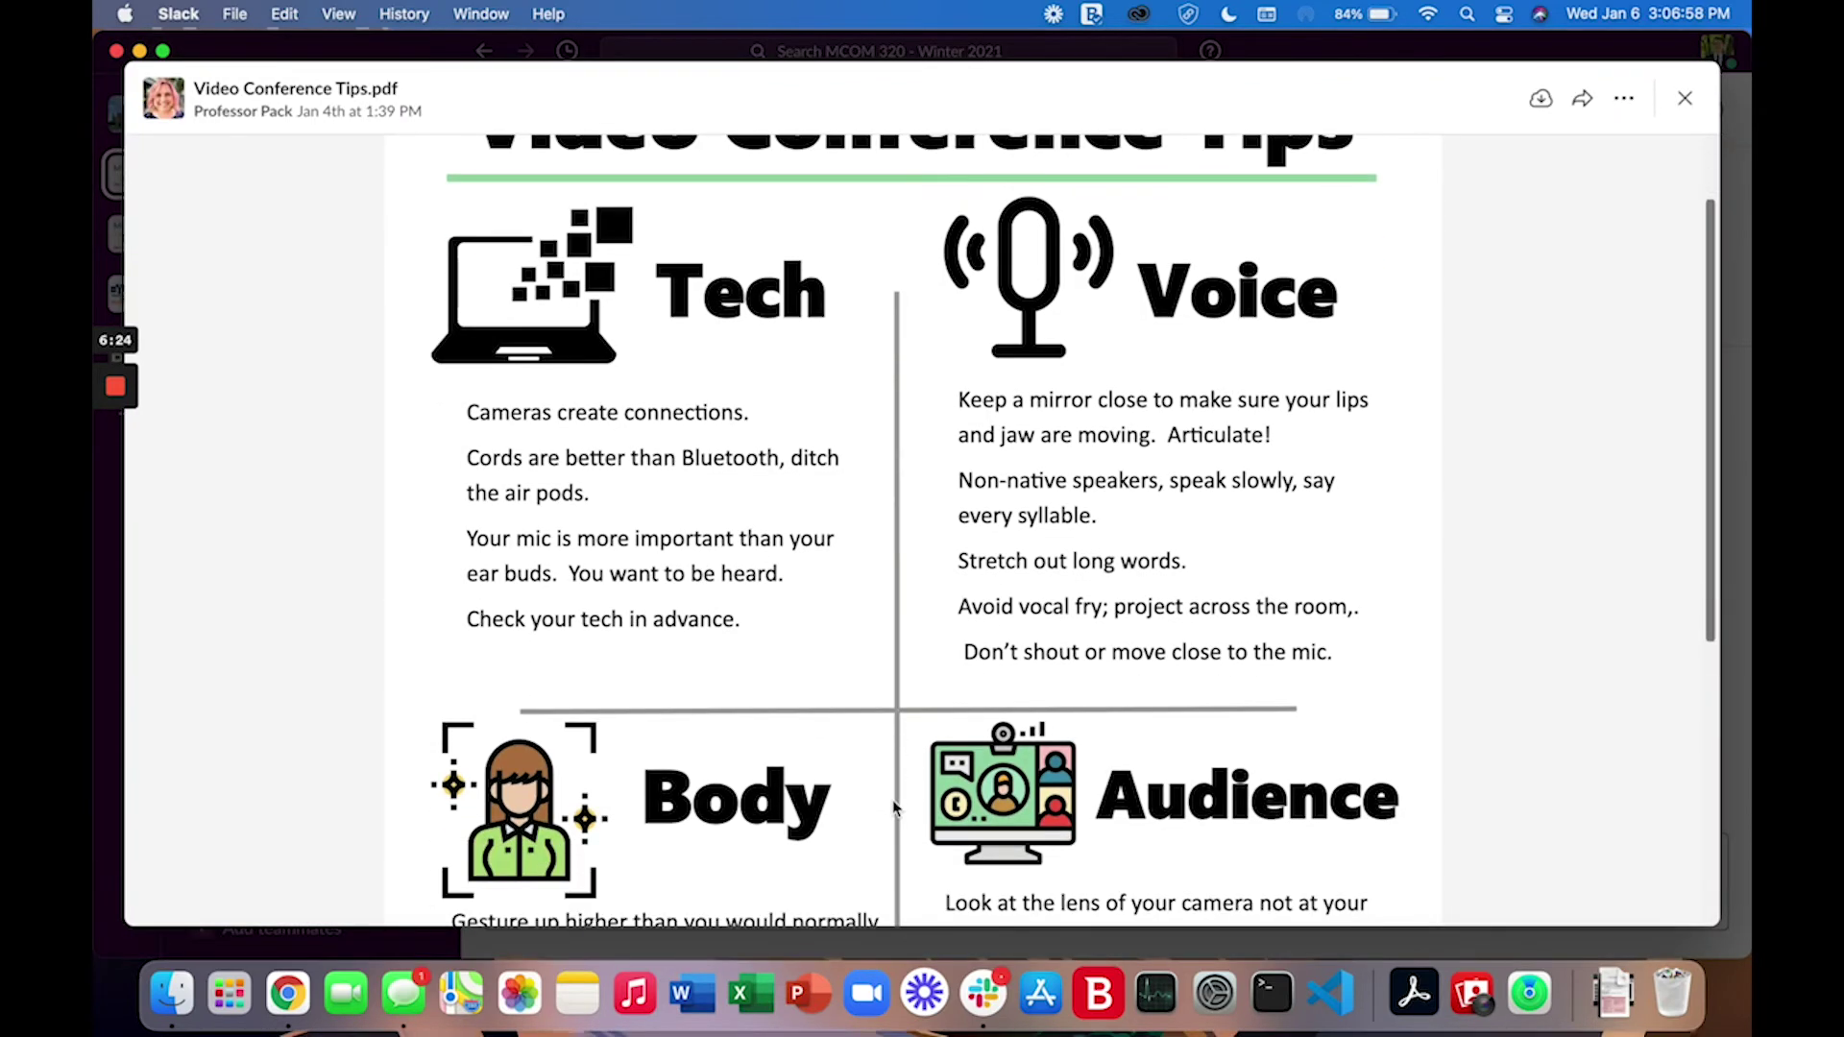
scroll(894, 807, "down", 3)
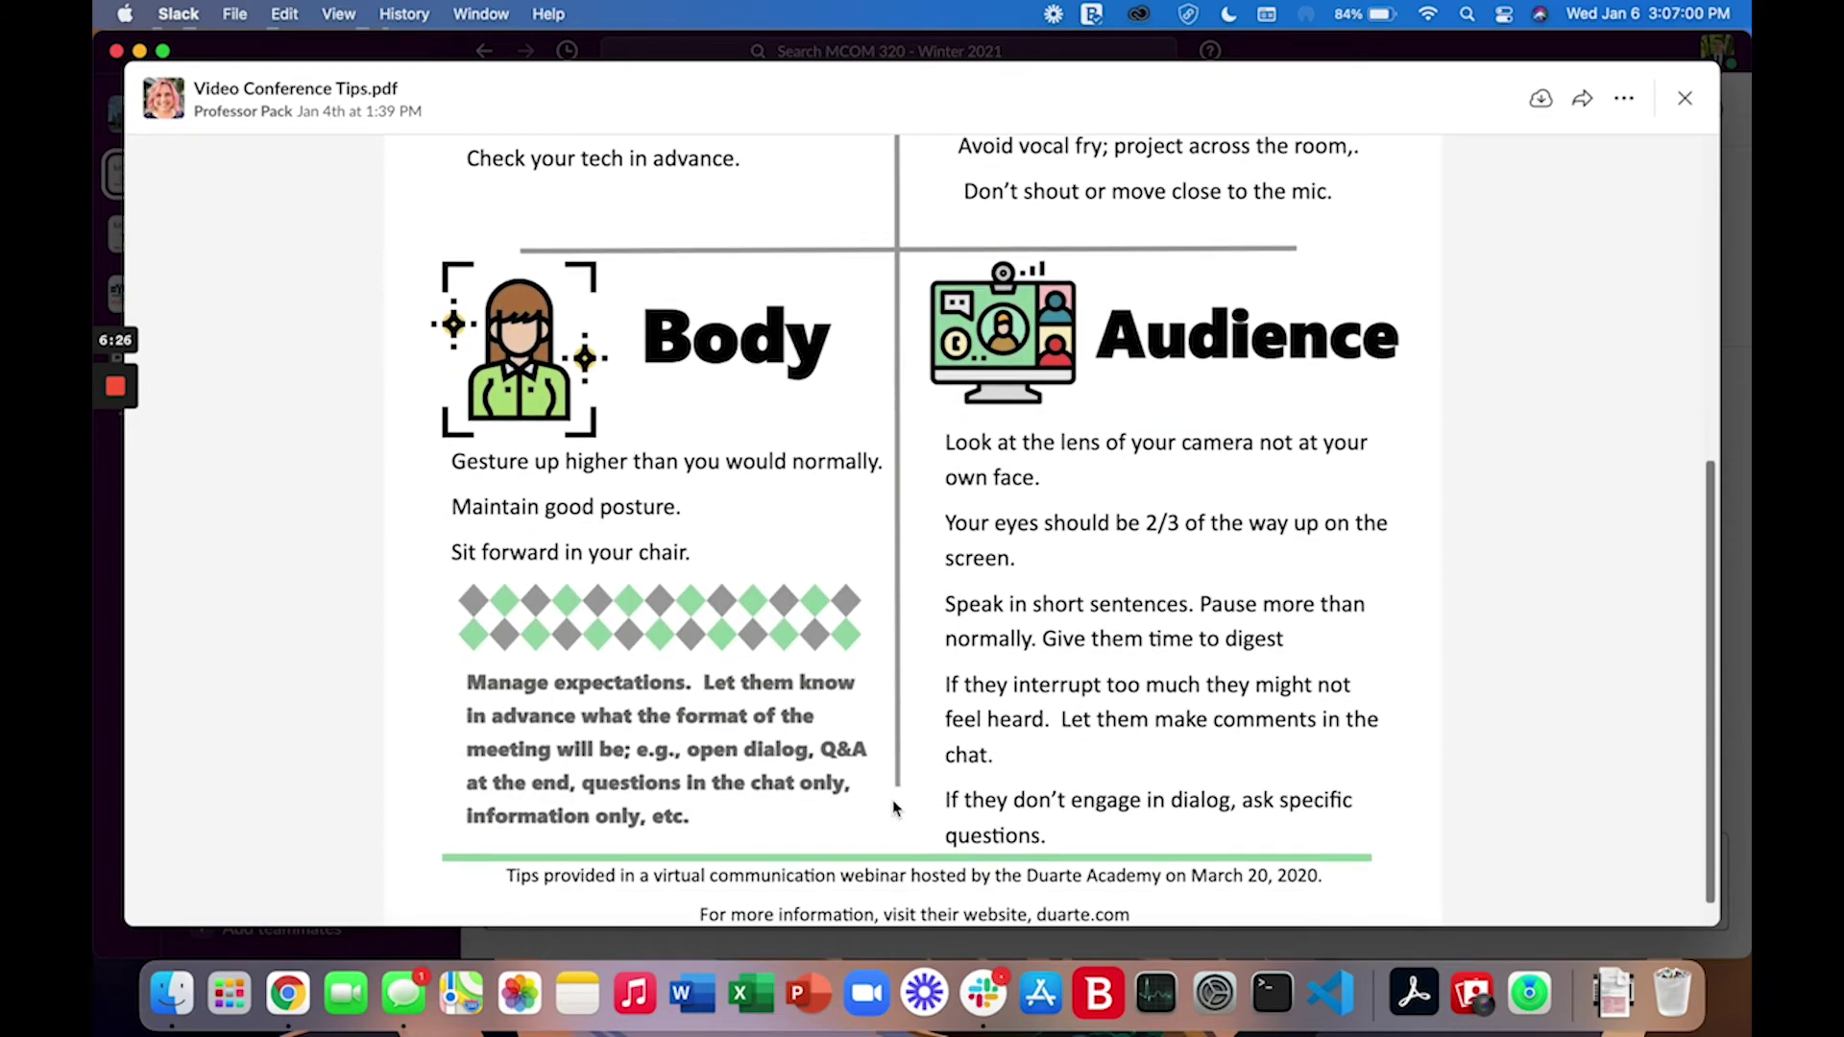
scroll(893, 807, "up", 10)
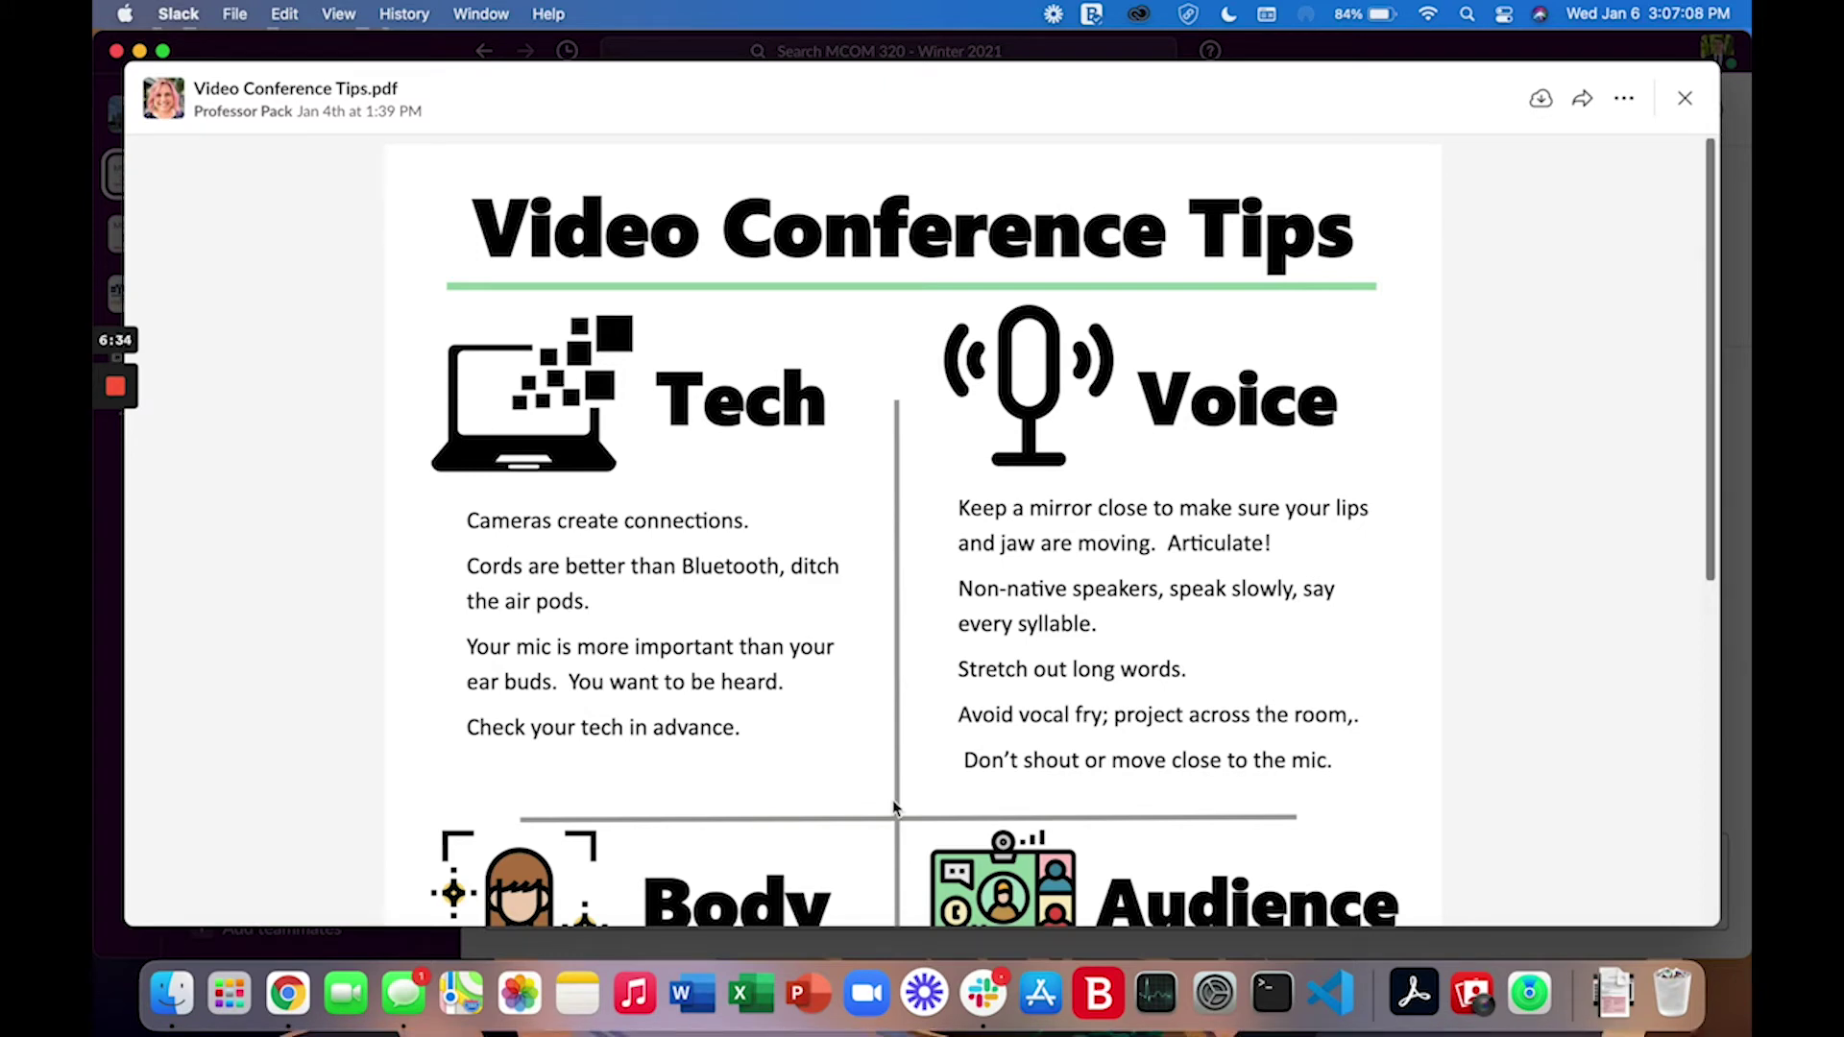
left_click(1687, 100)
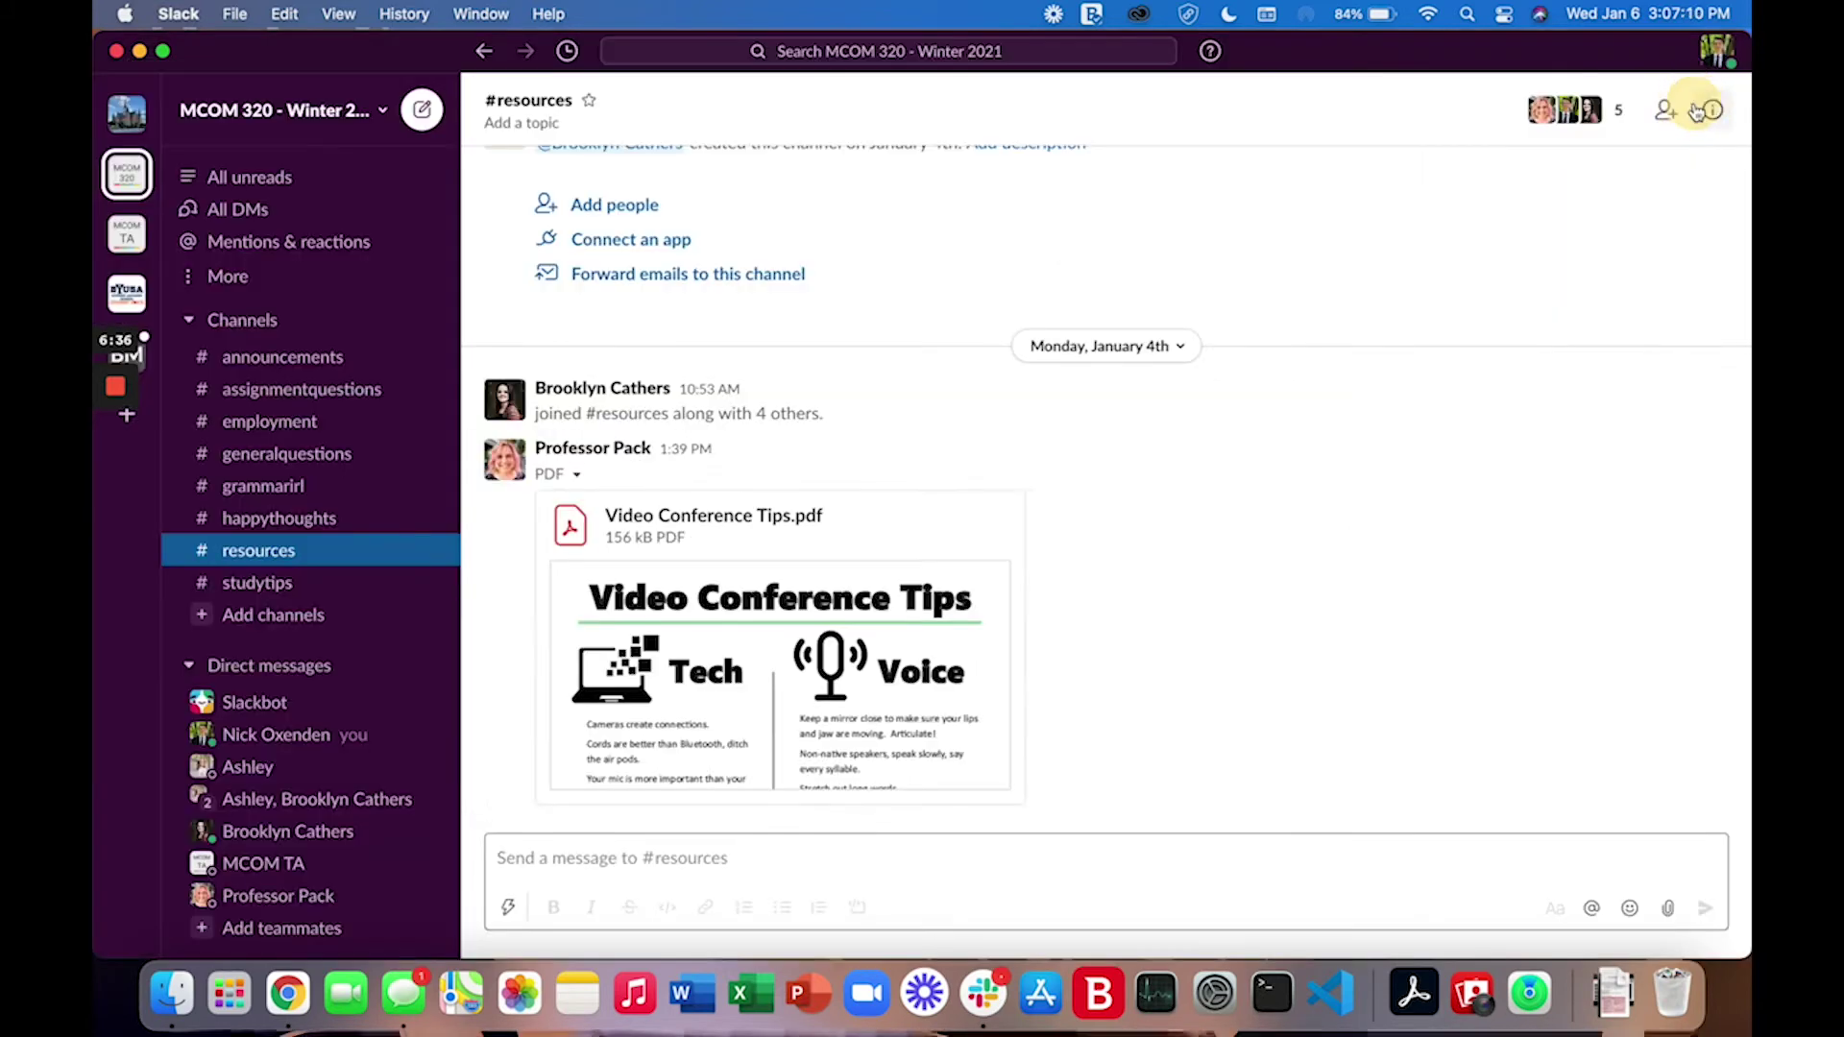
left_click(297, 586)
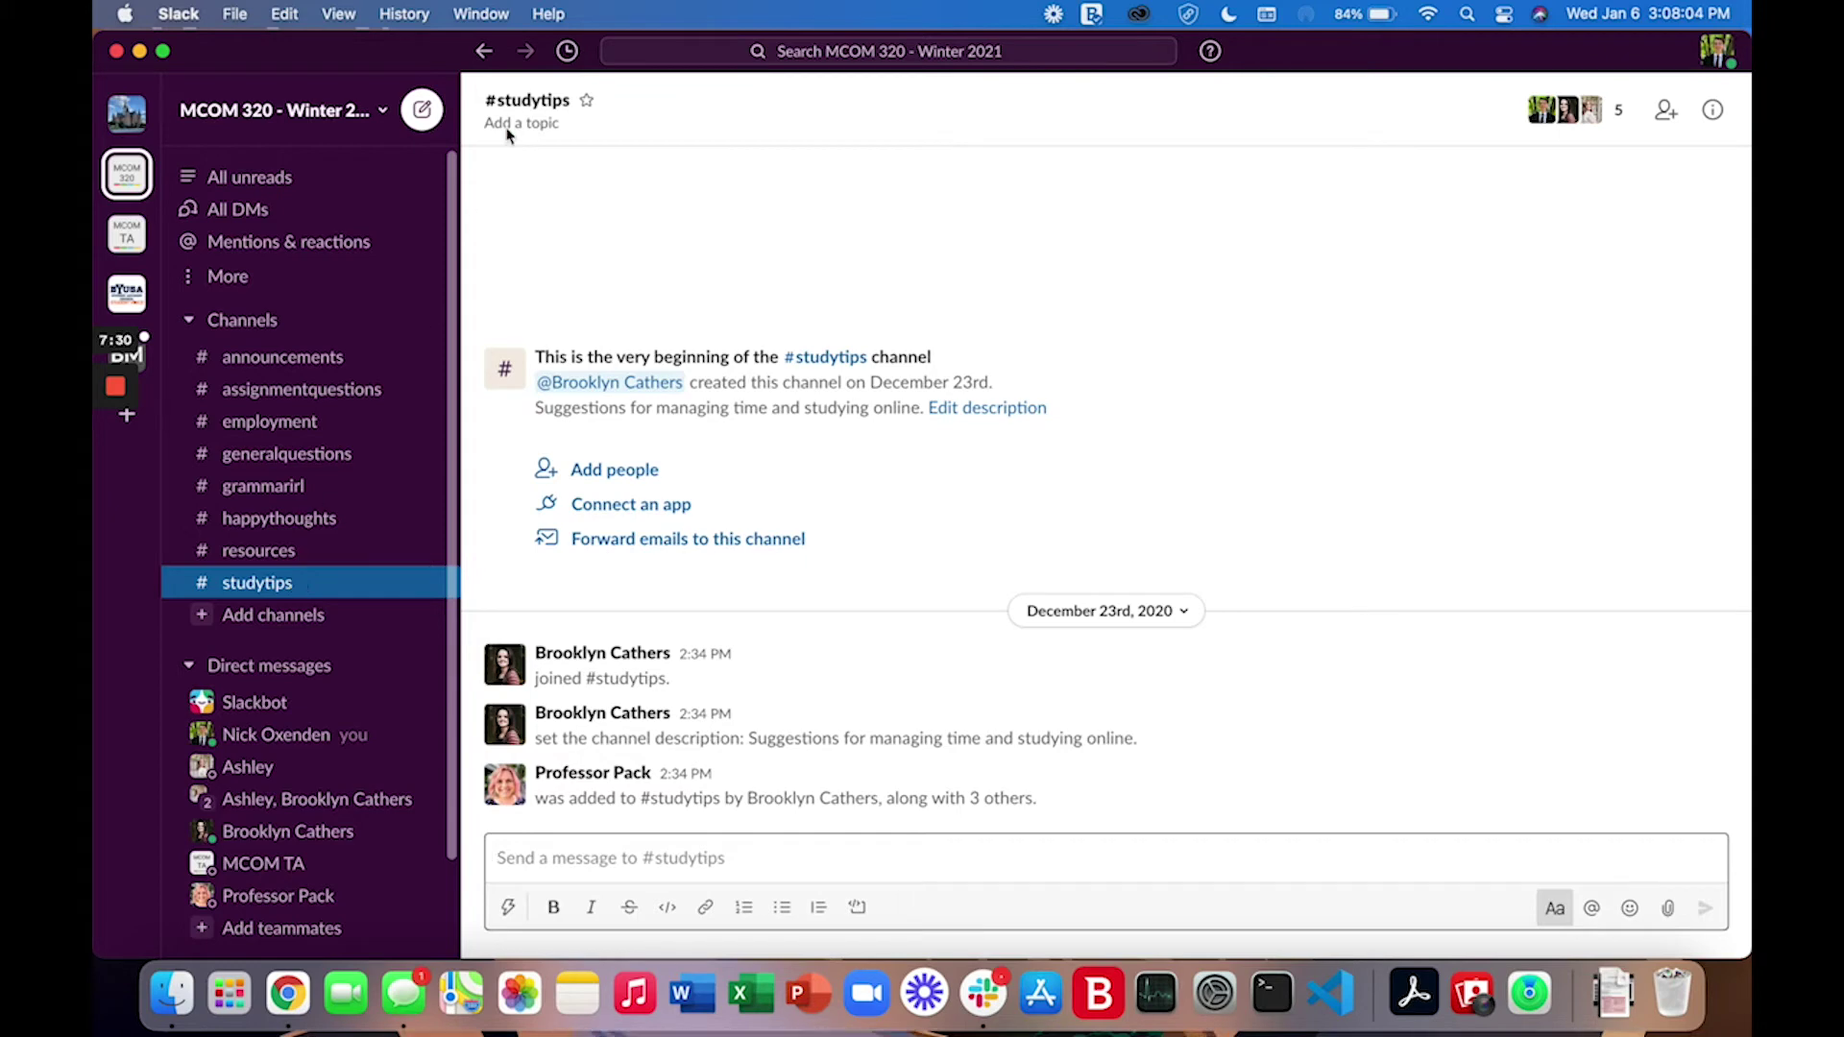
- Start a new message and clear the partial recipient 'pa' from the To field
left_click(428, 125)
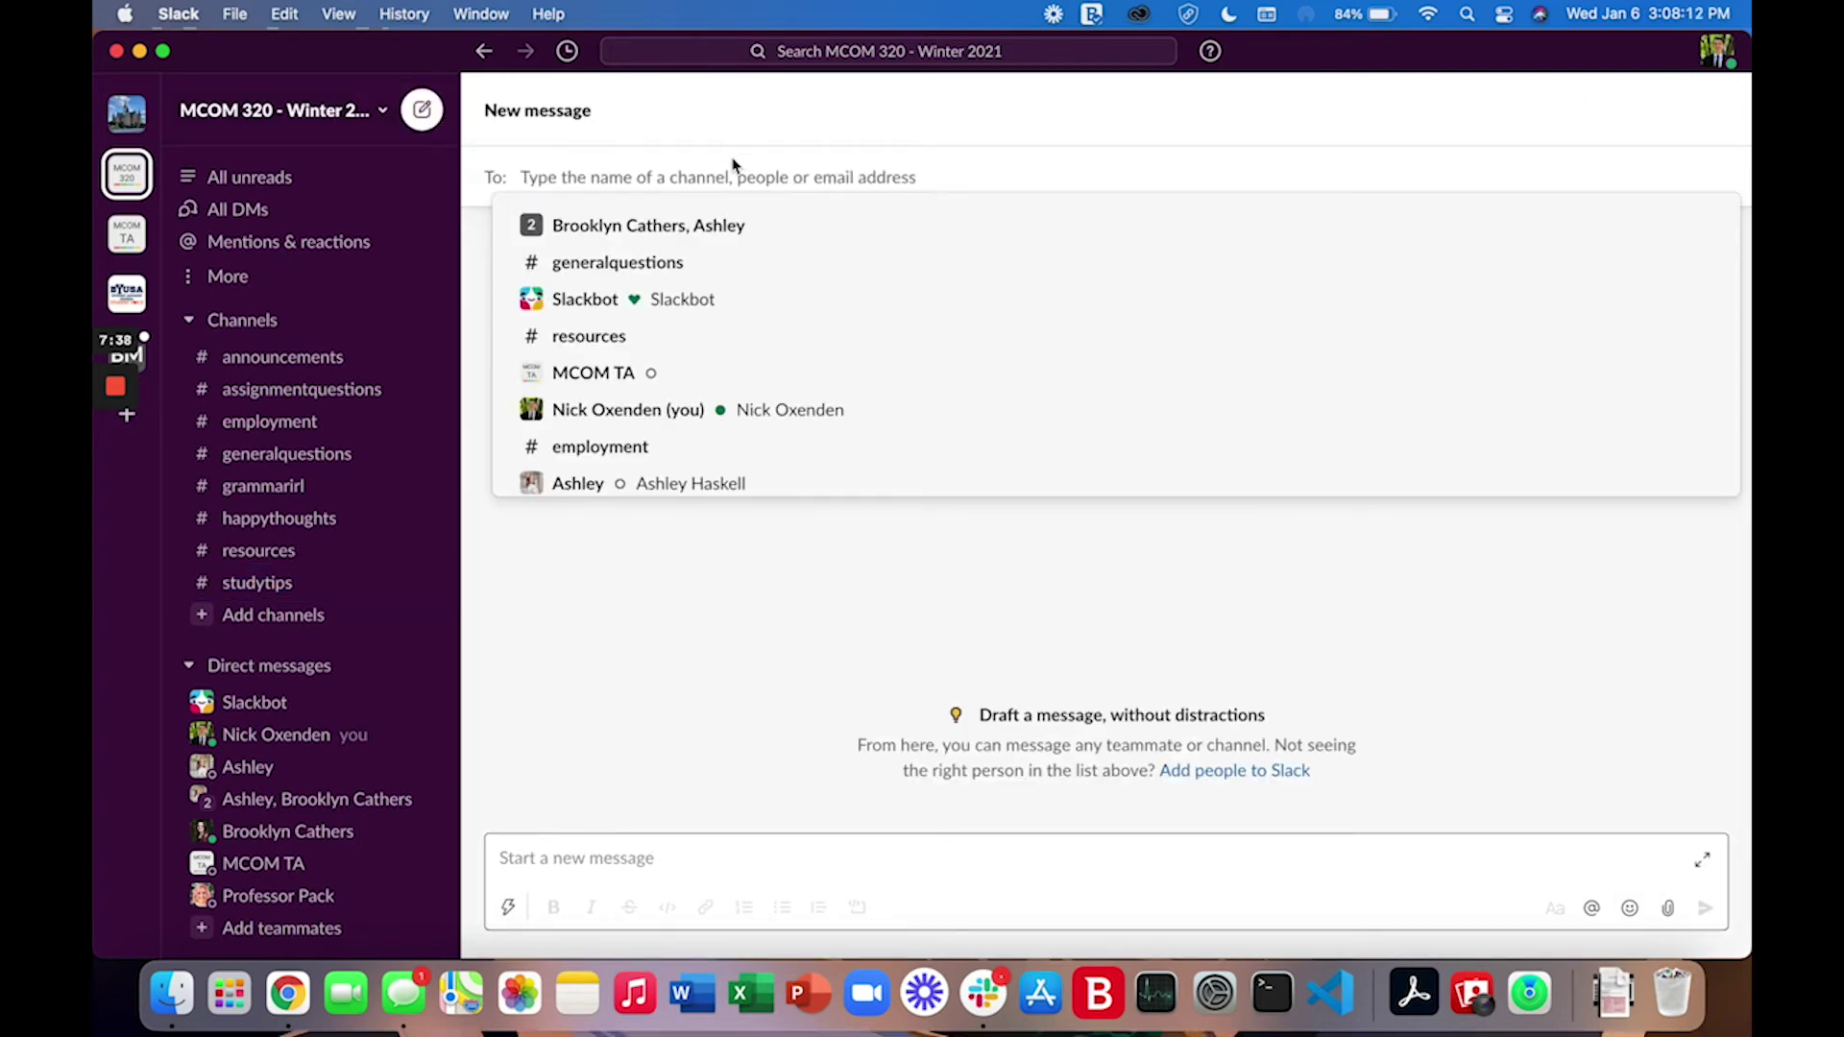
type("pa")
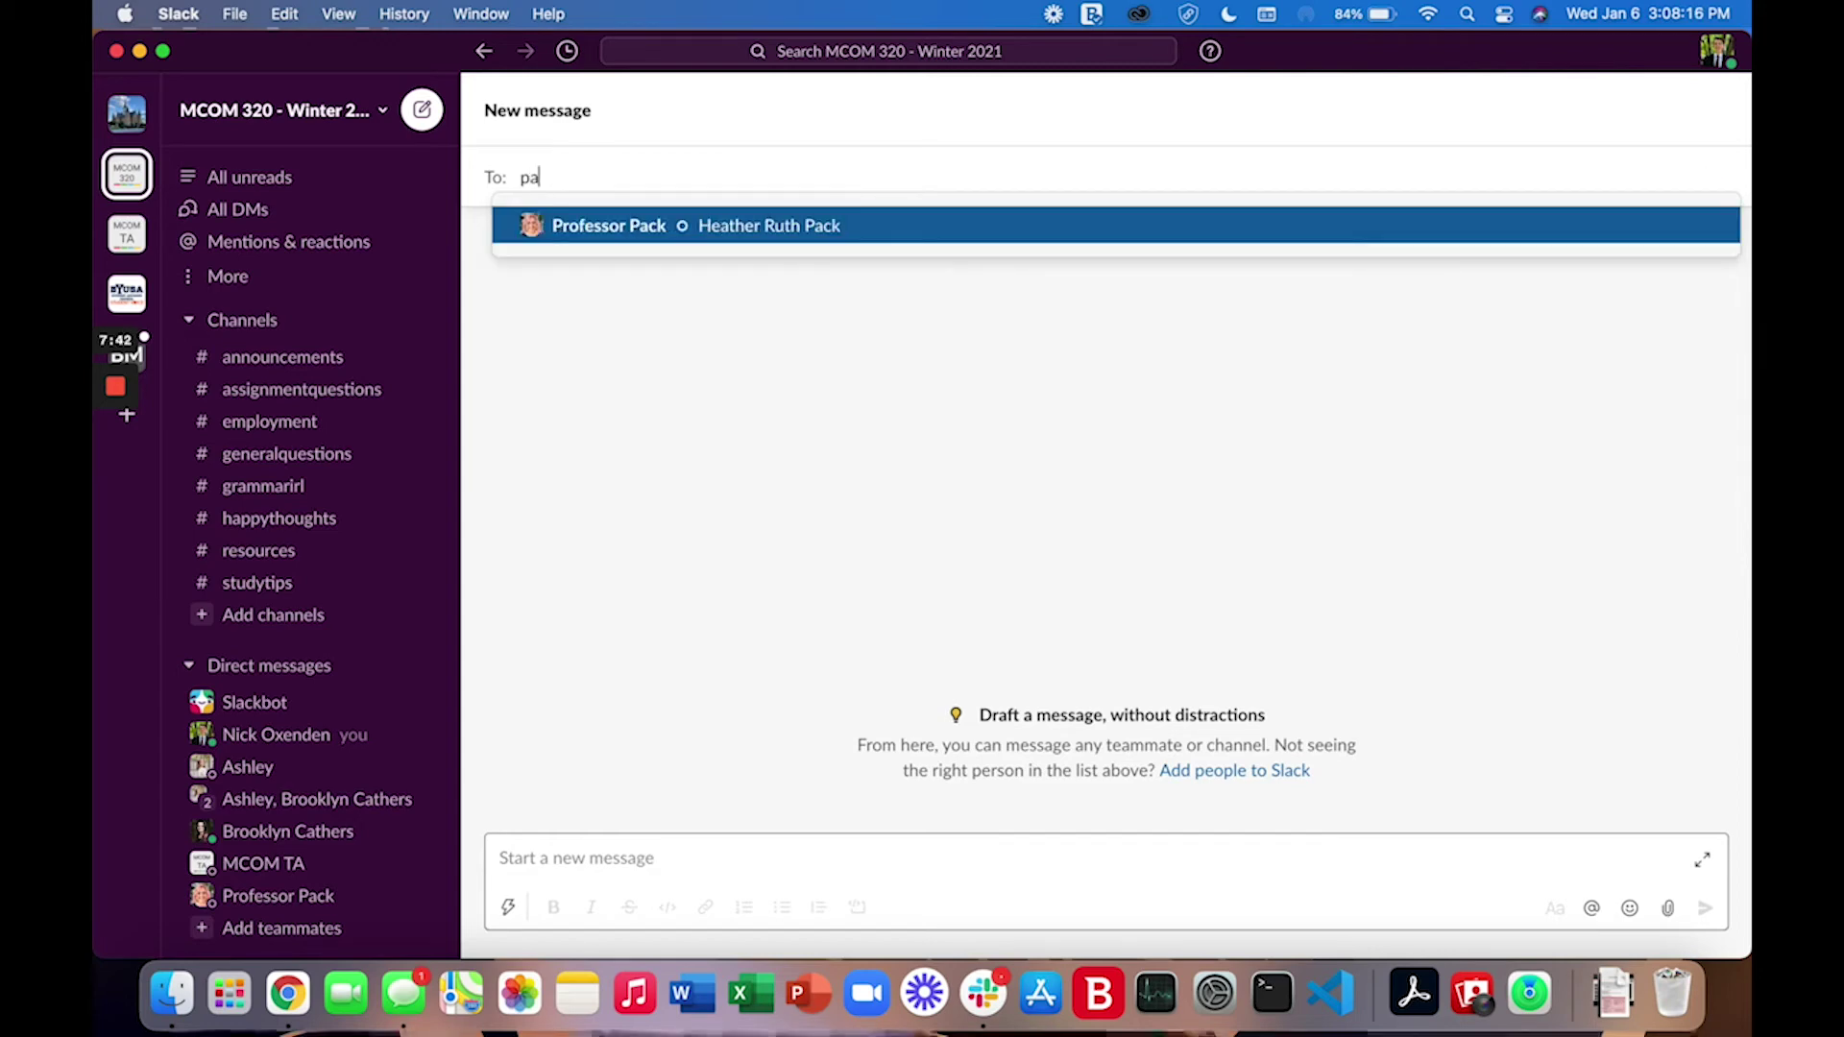
key("BackSpace")
key("BackSpace")
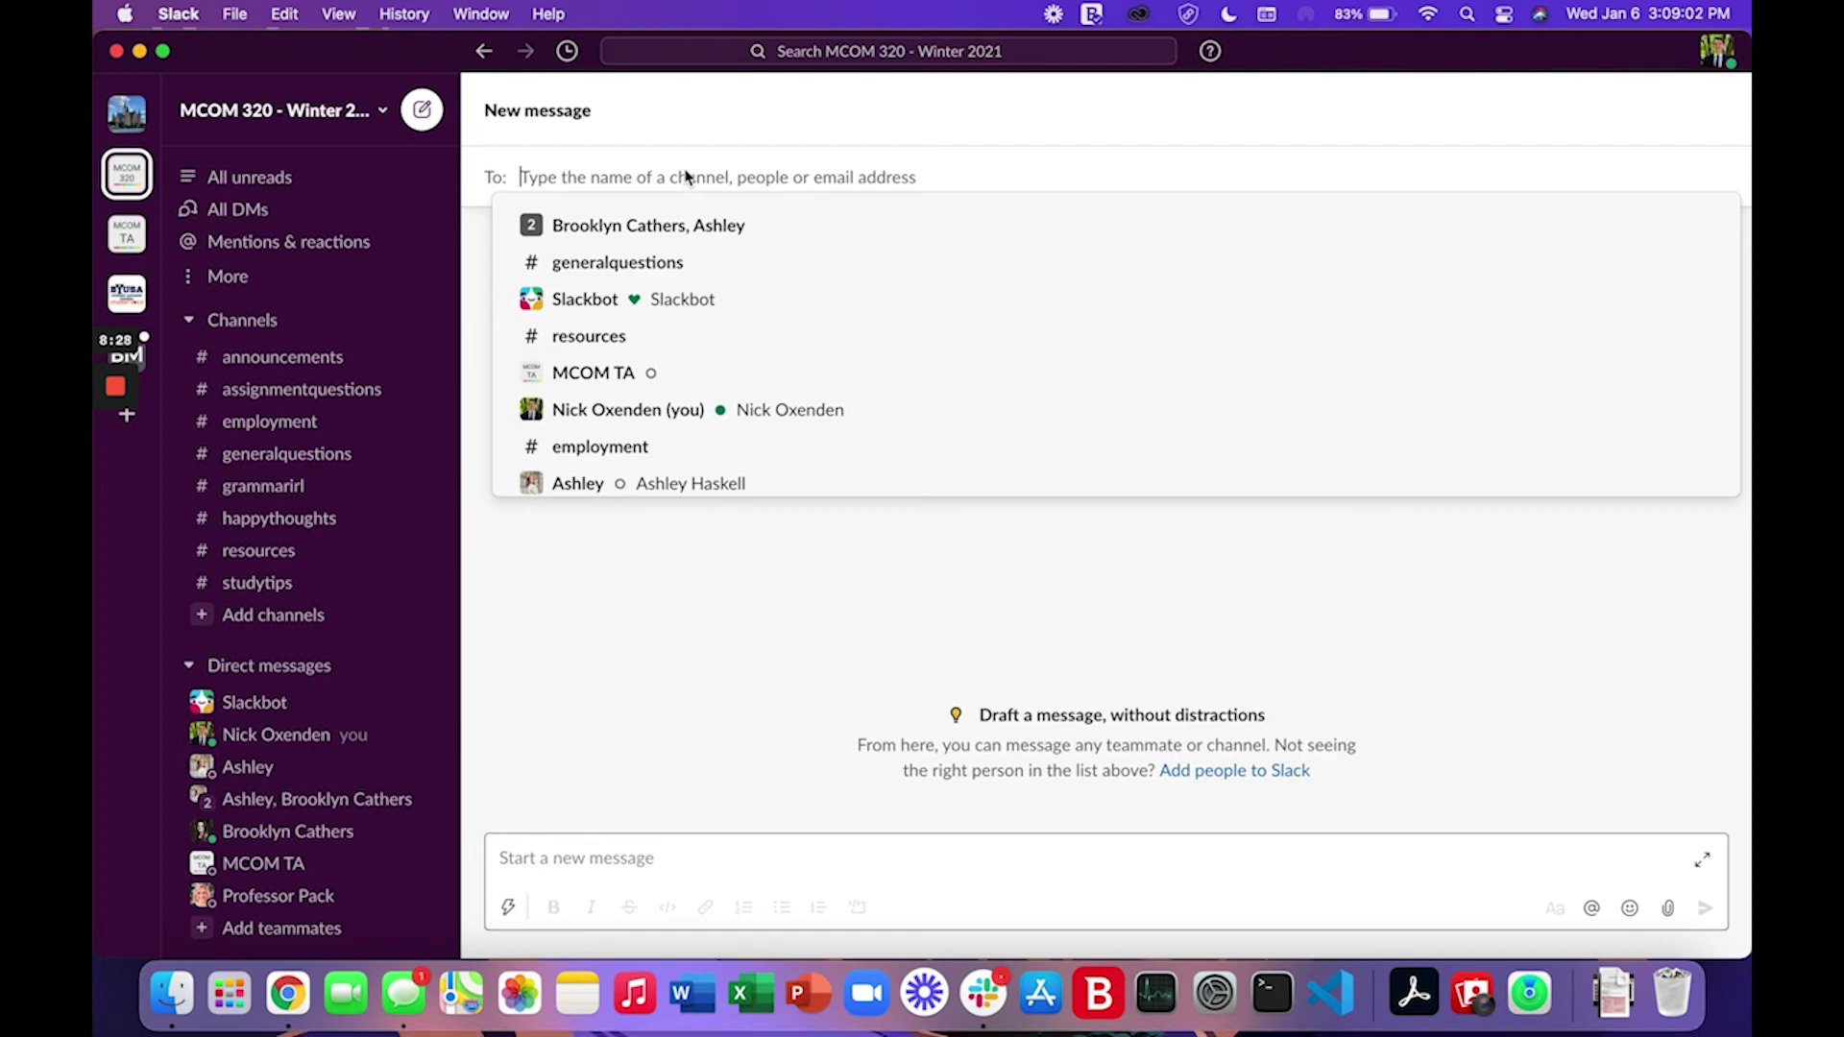
- Add both TAs as recipients, bringing up their existing conversation about pronoun–antecedent agreement
type("broo")
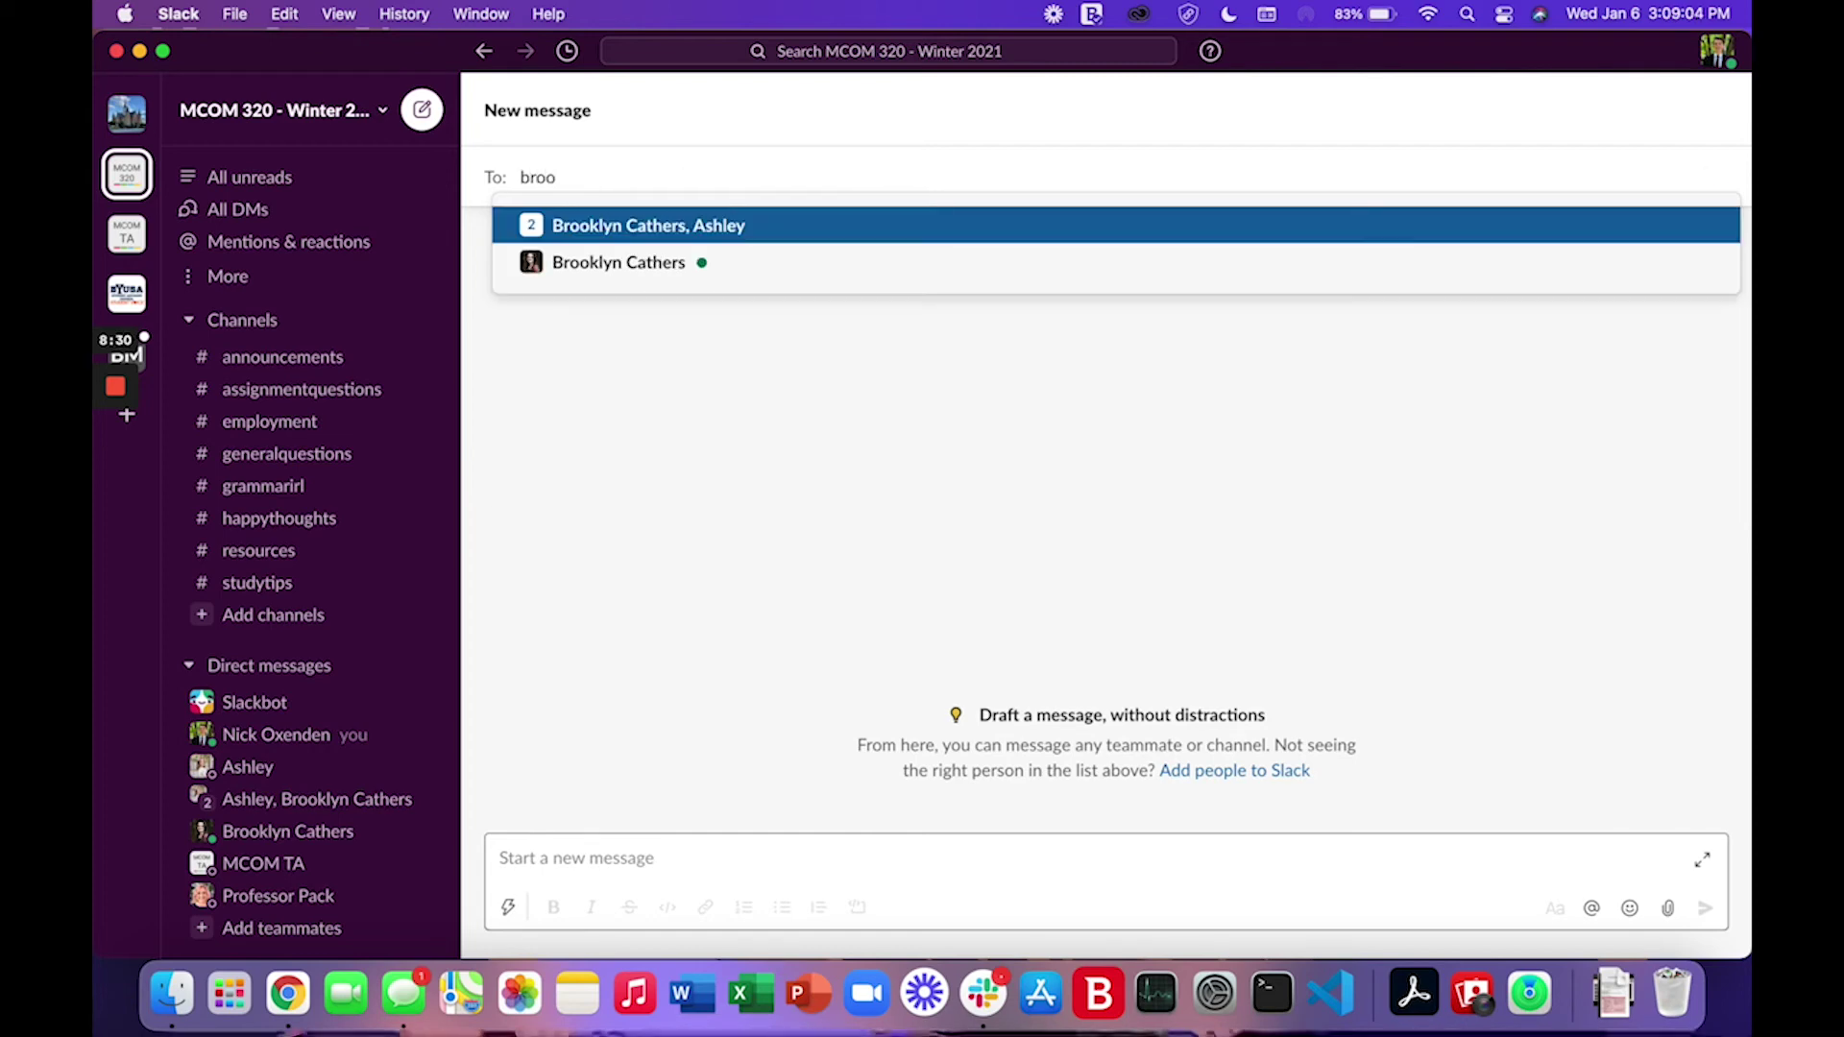
key("Down")
key("Return")
type("athers a")
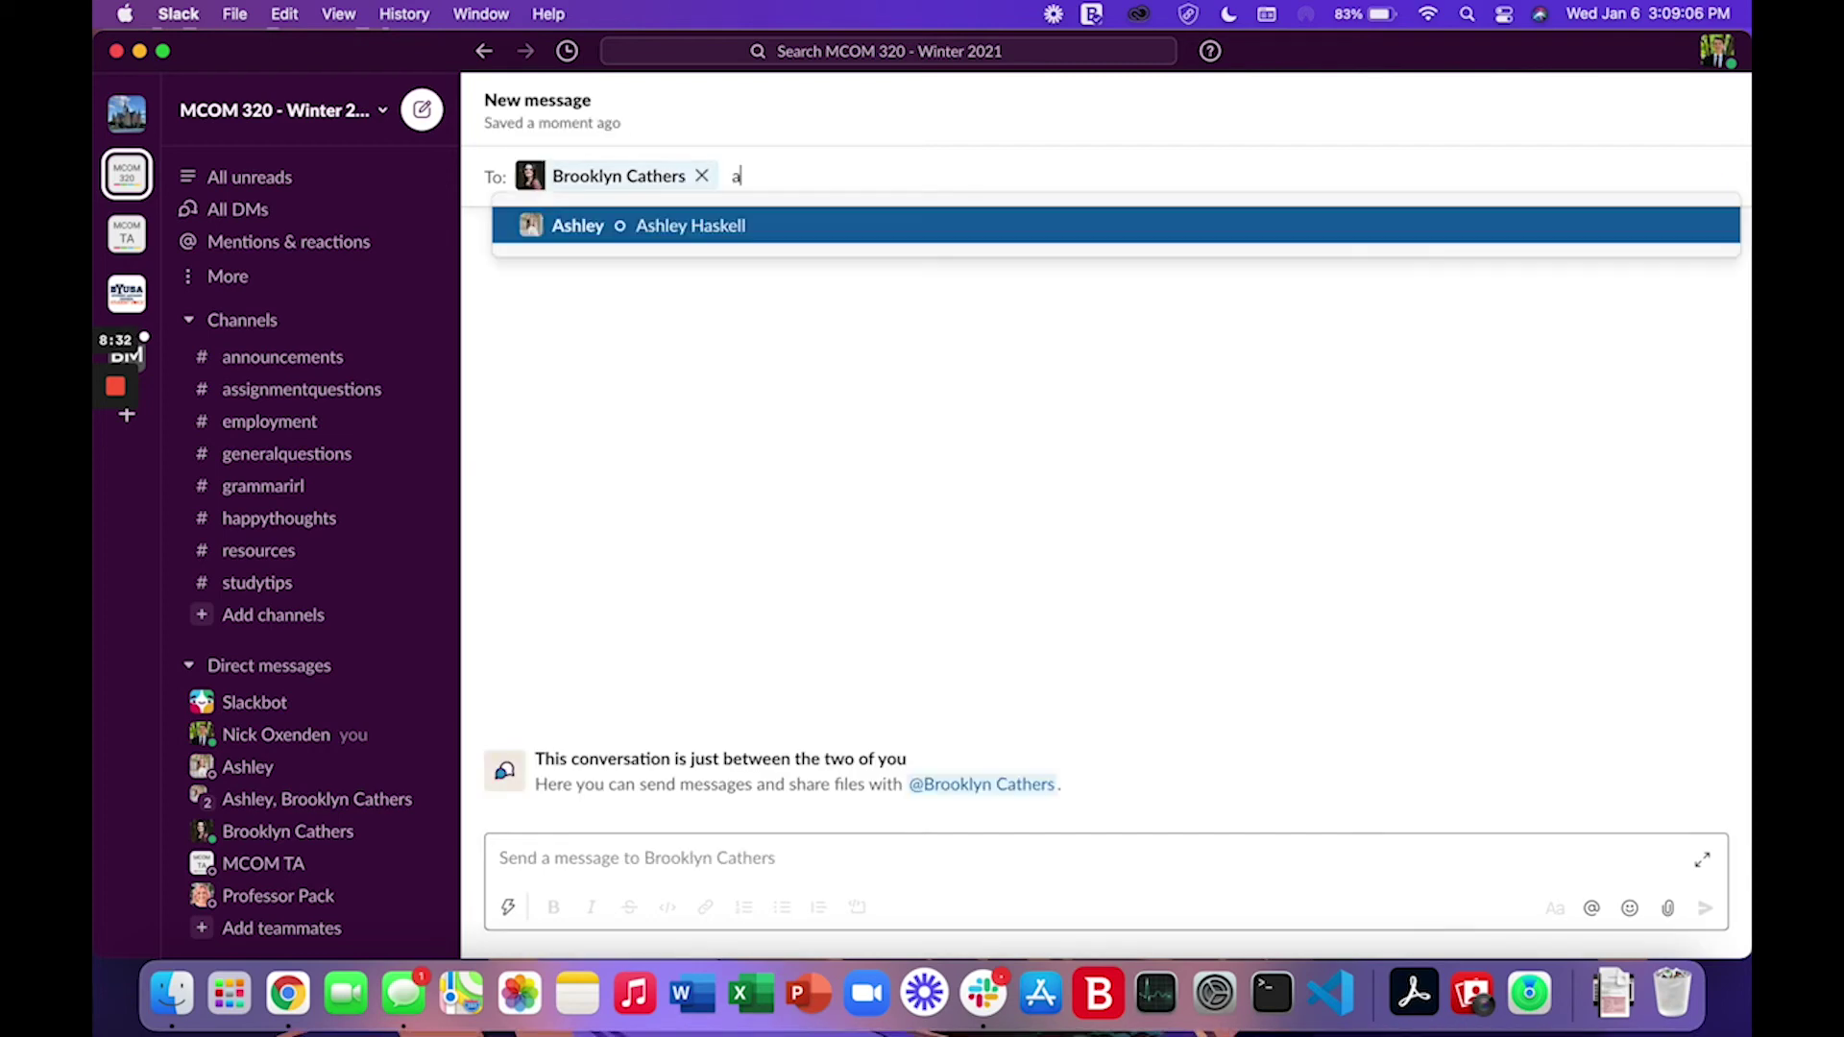
type("s")
key("Return")
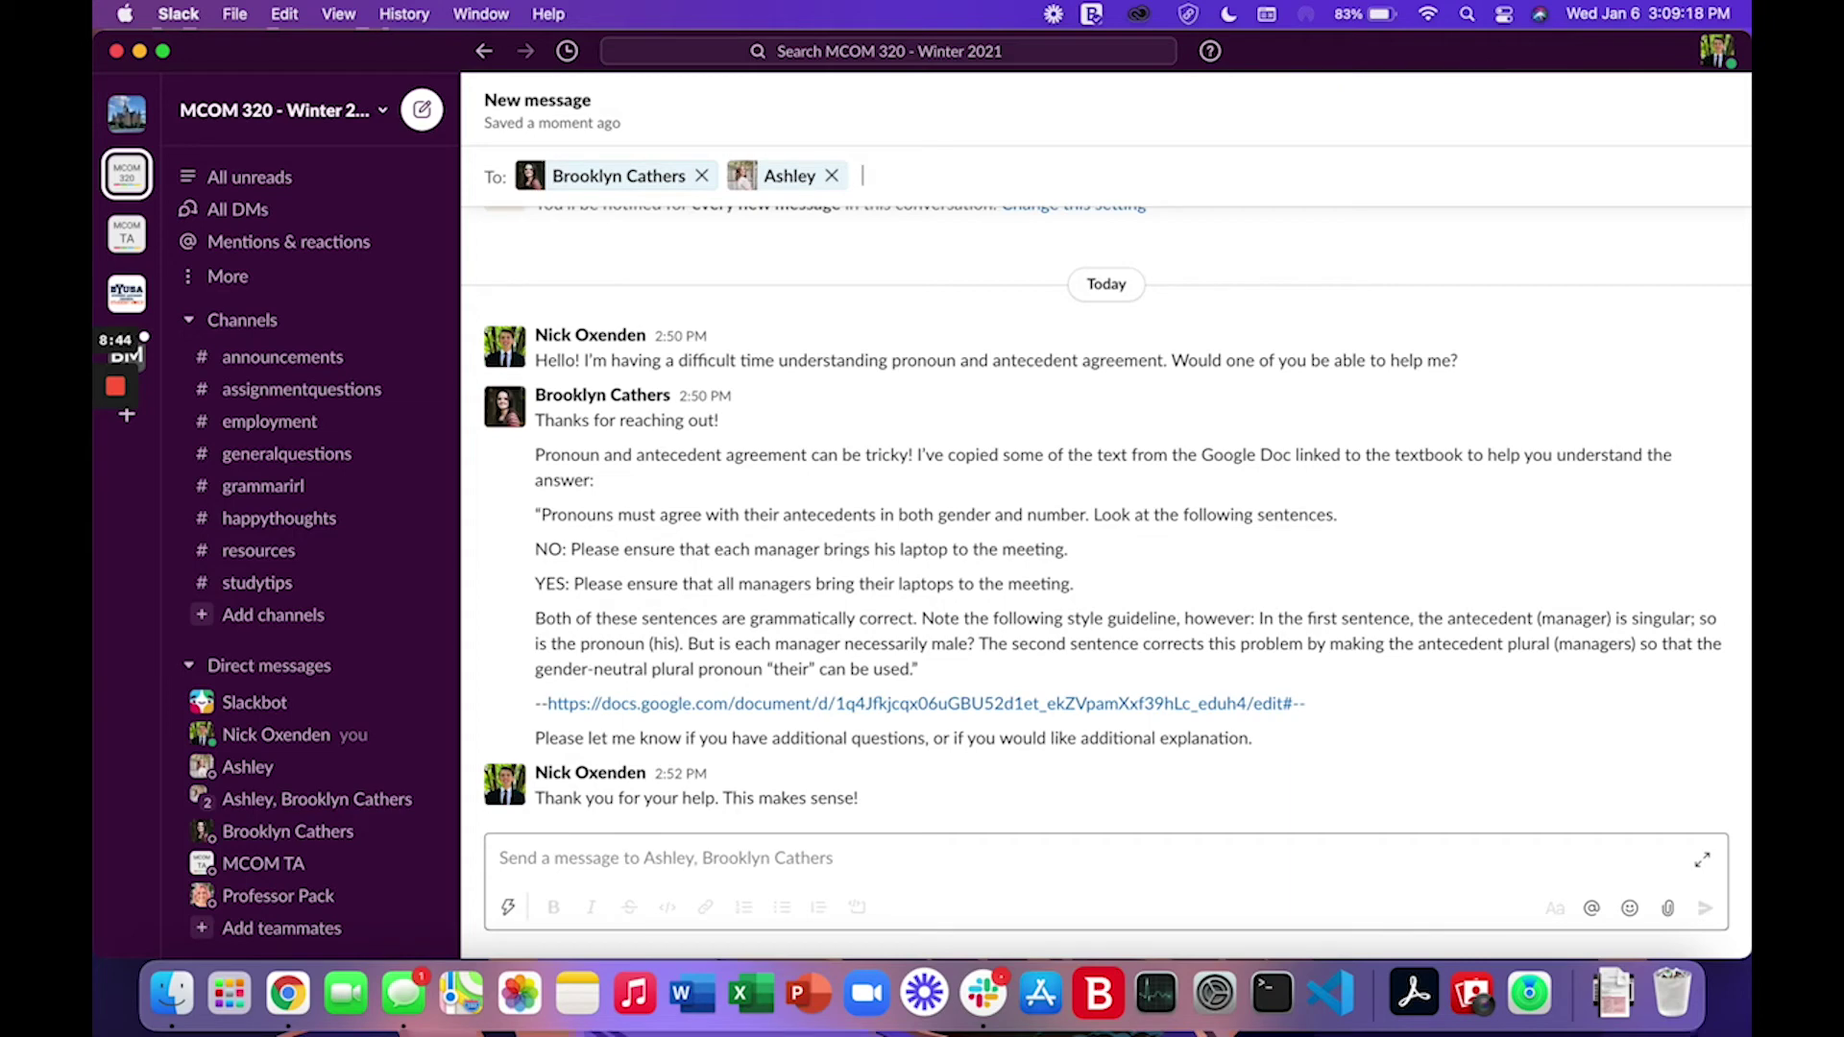
scroll(593, 384, "up", 3)
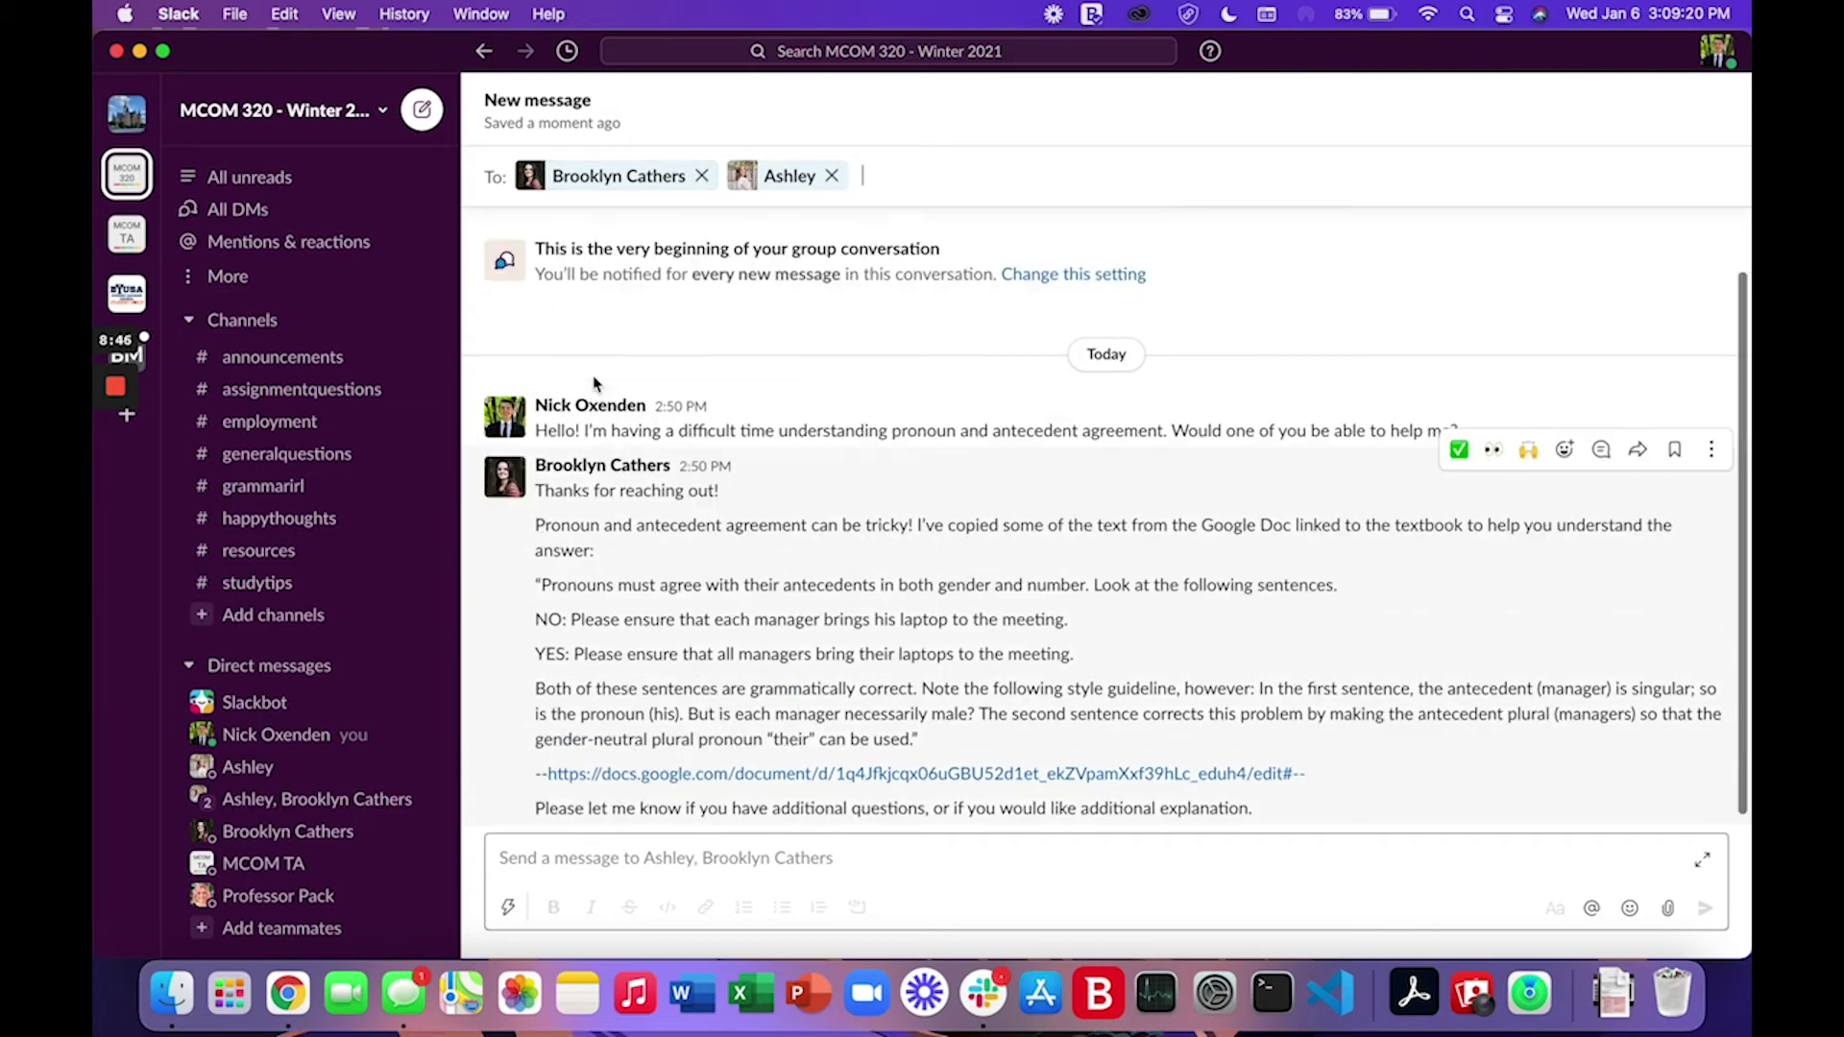
scroll(624, 500, "down", 3)
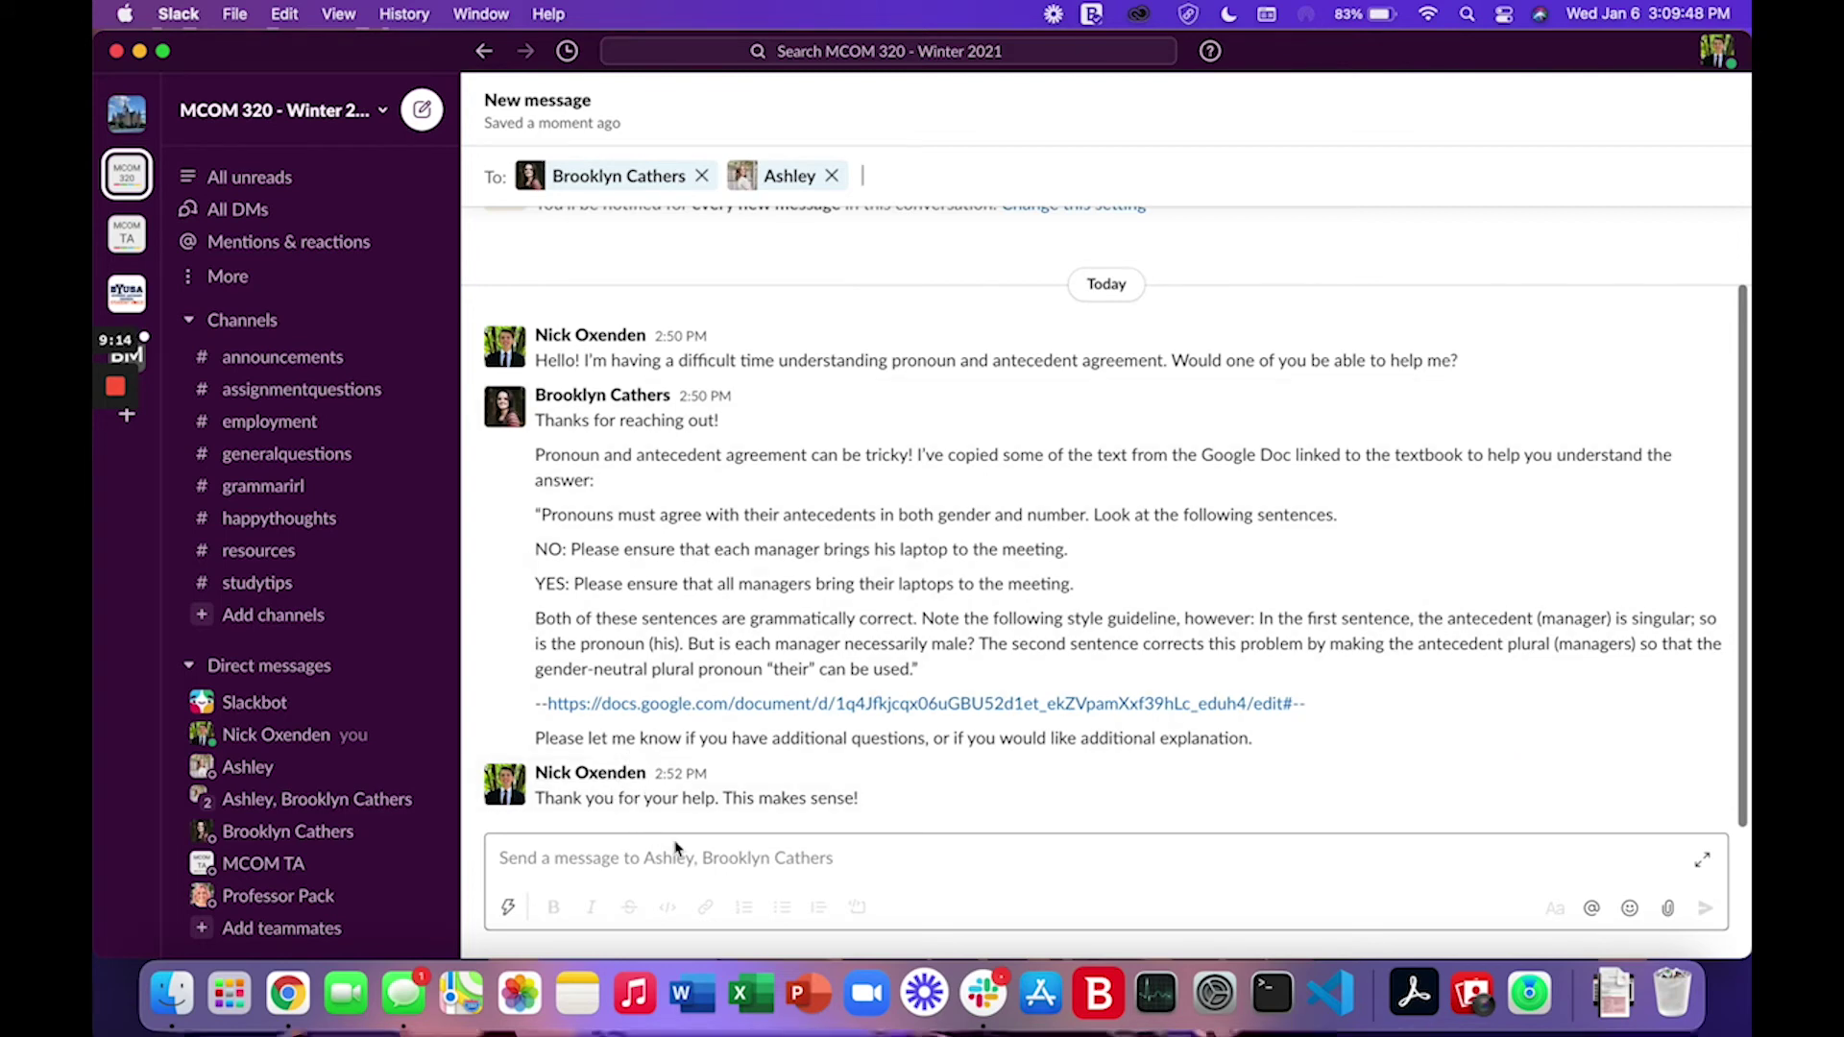
- In the group message box, @-mention the second TA followed by 'What are your thoughts?'
left_click(648, 861)
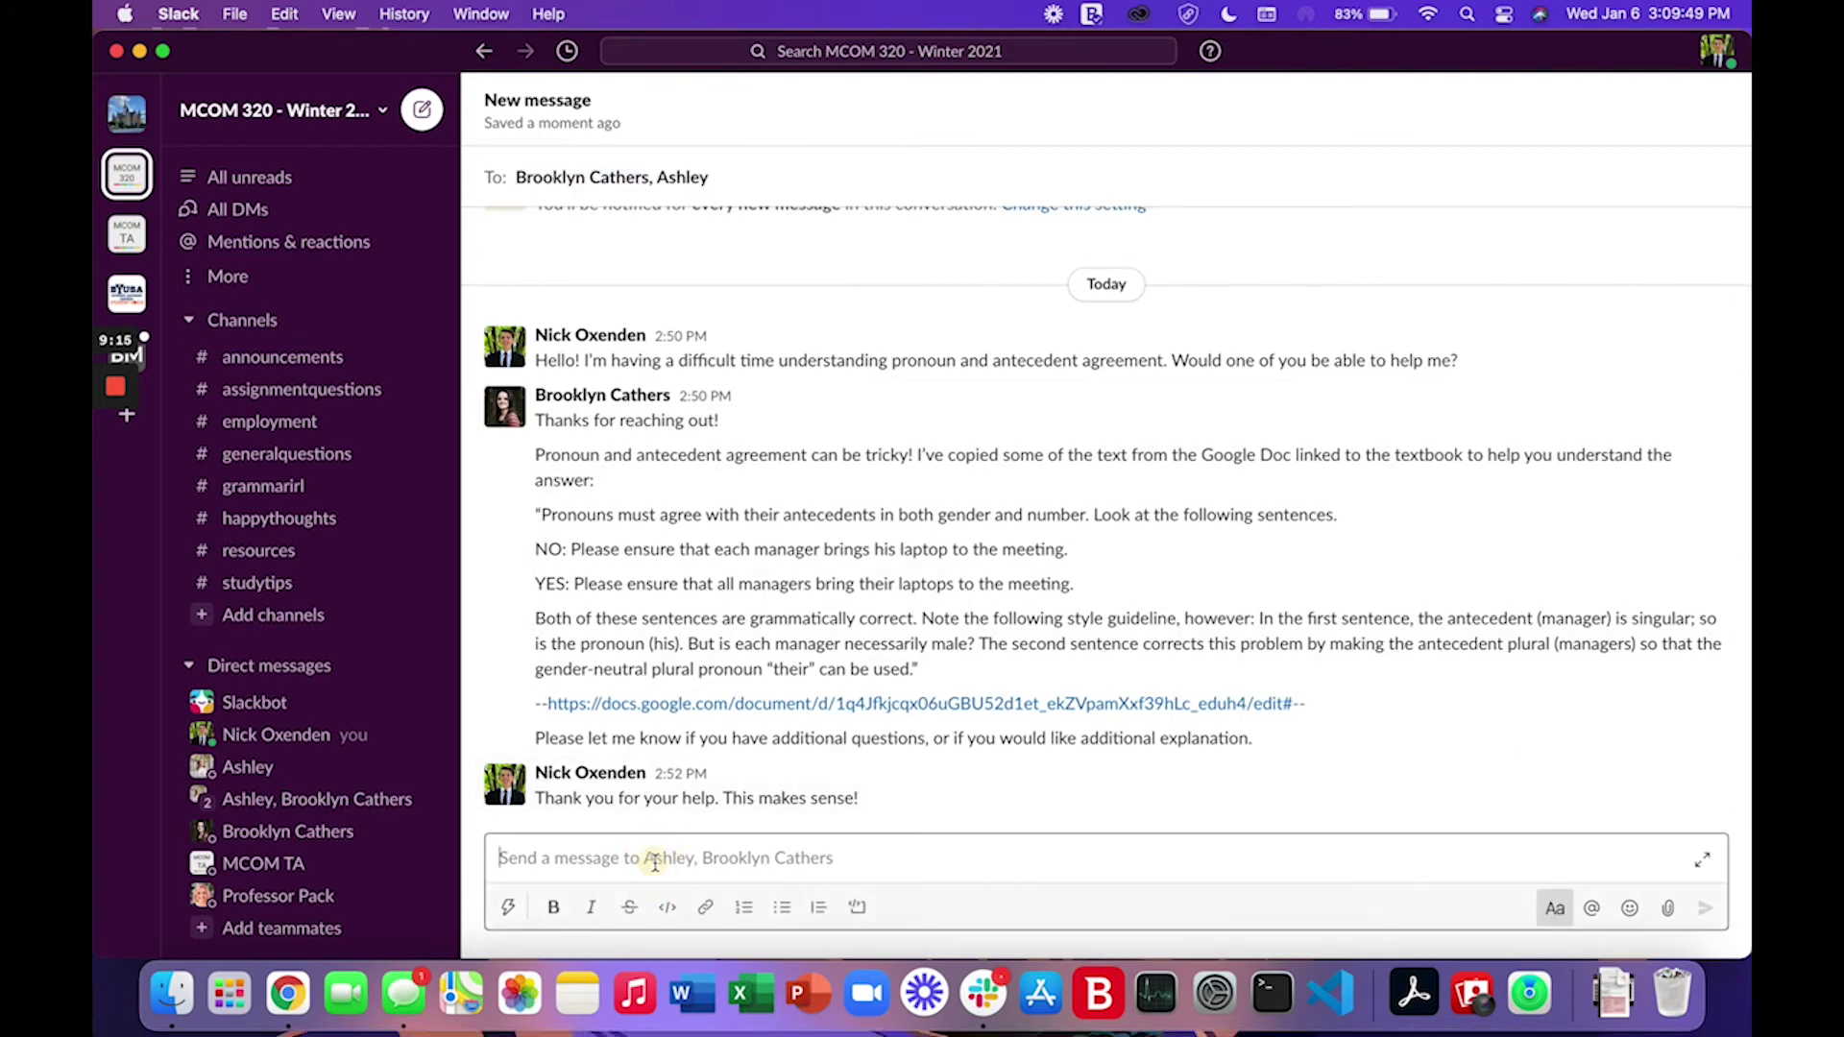
left_click(803, 861)
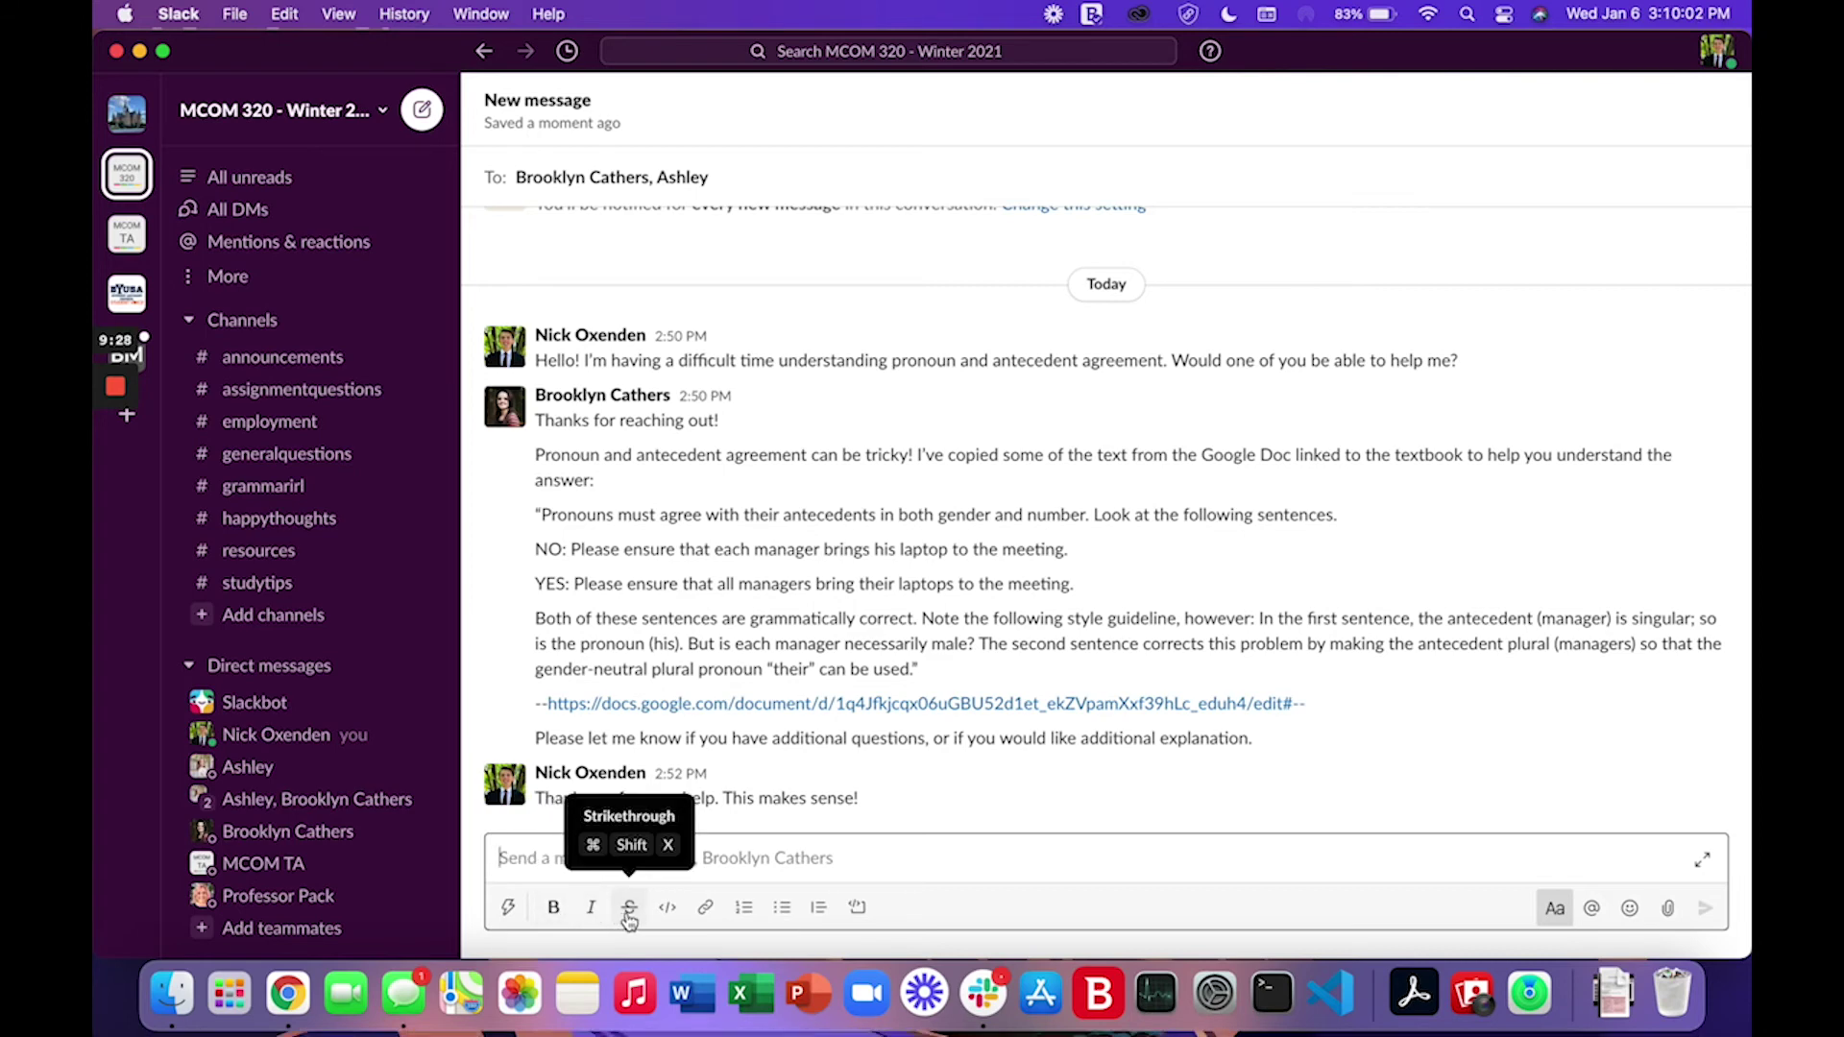
left_click(1592, 909)
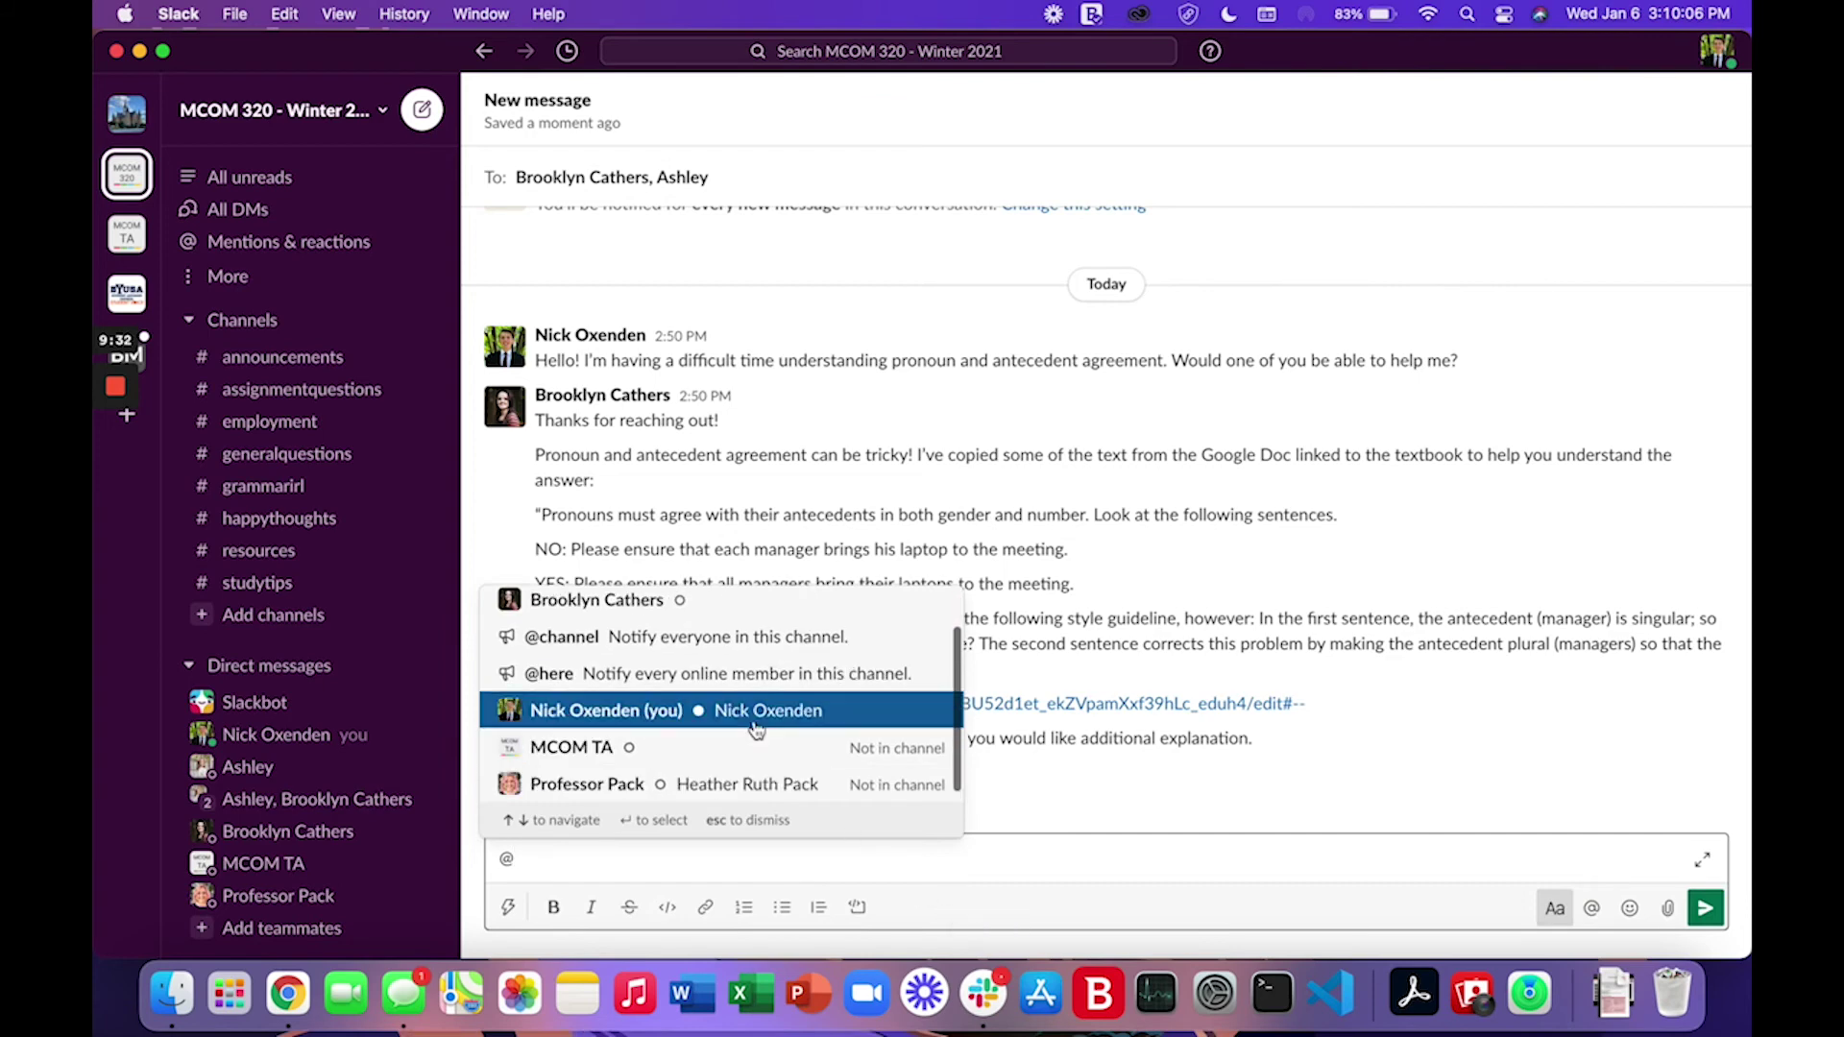
scroll(730, 634, "up", 1)
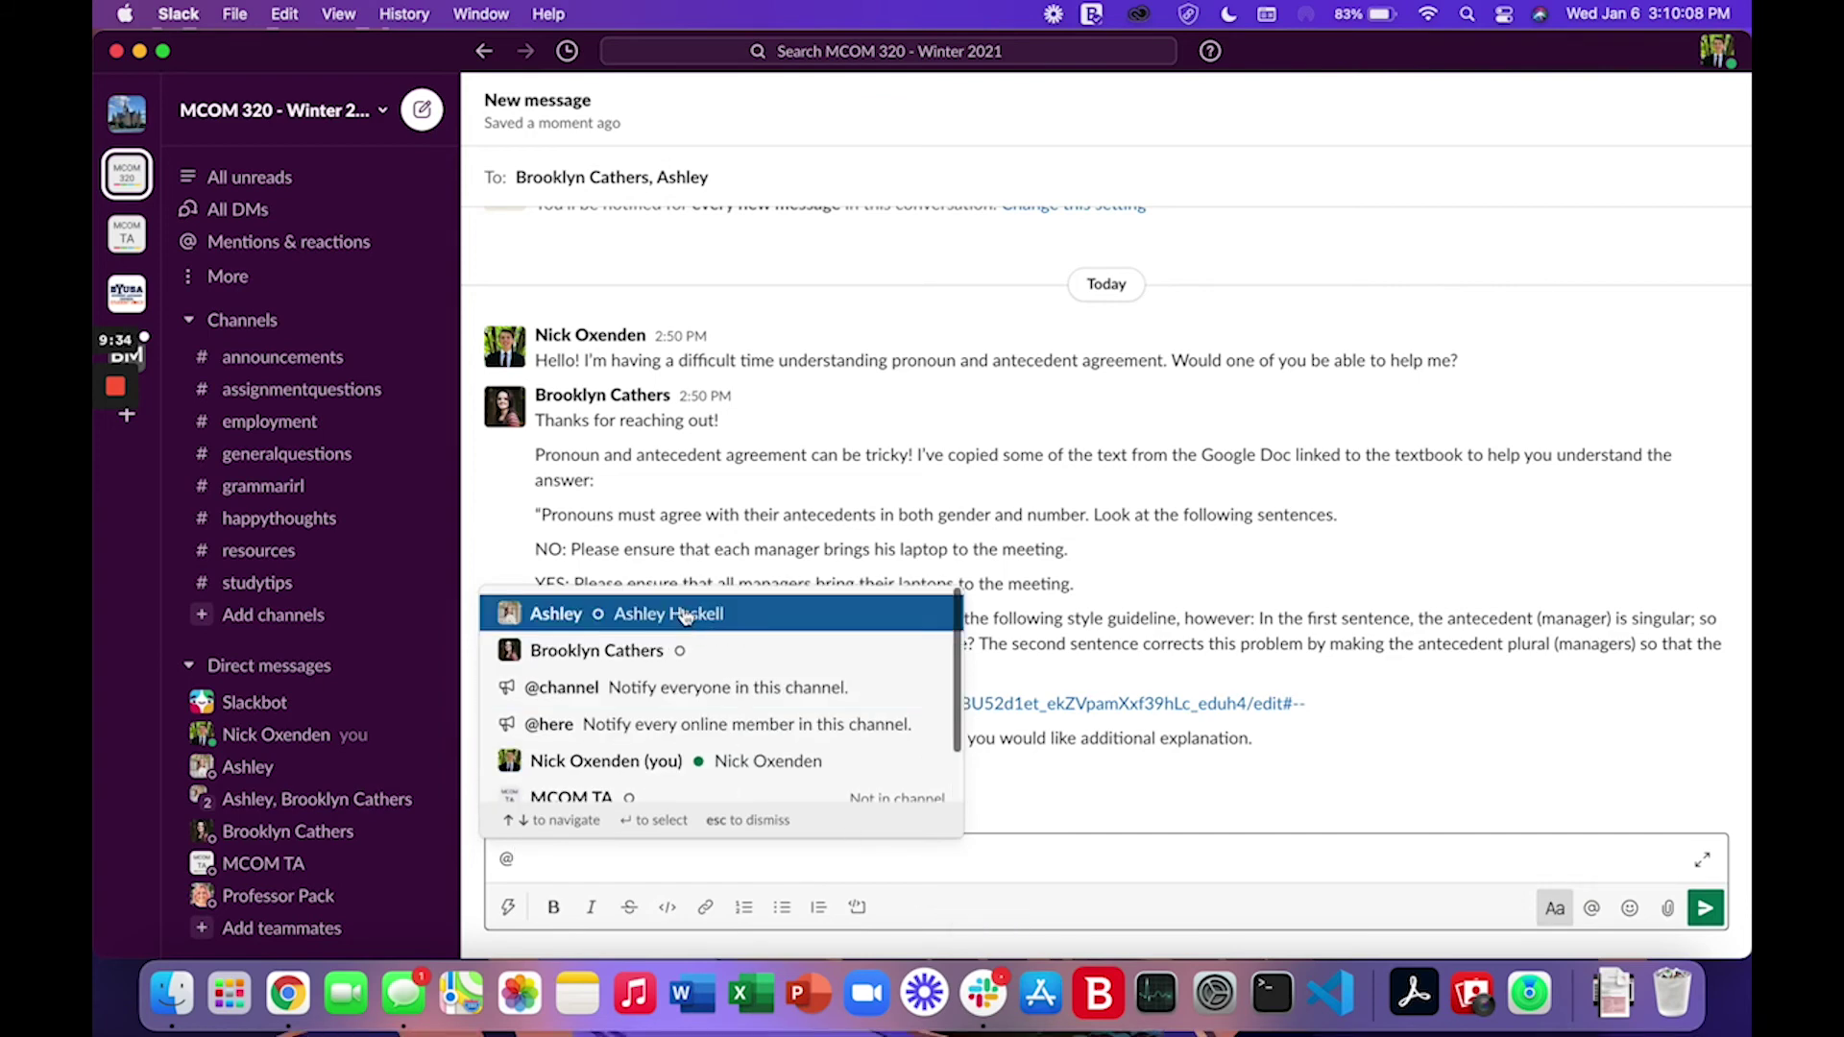
left_click(678, 726)
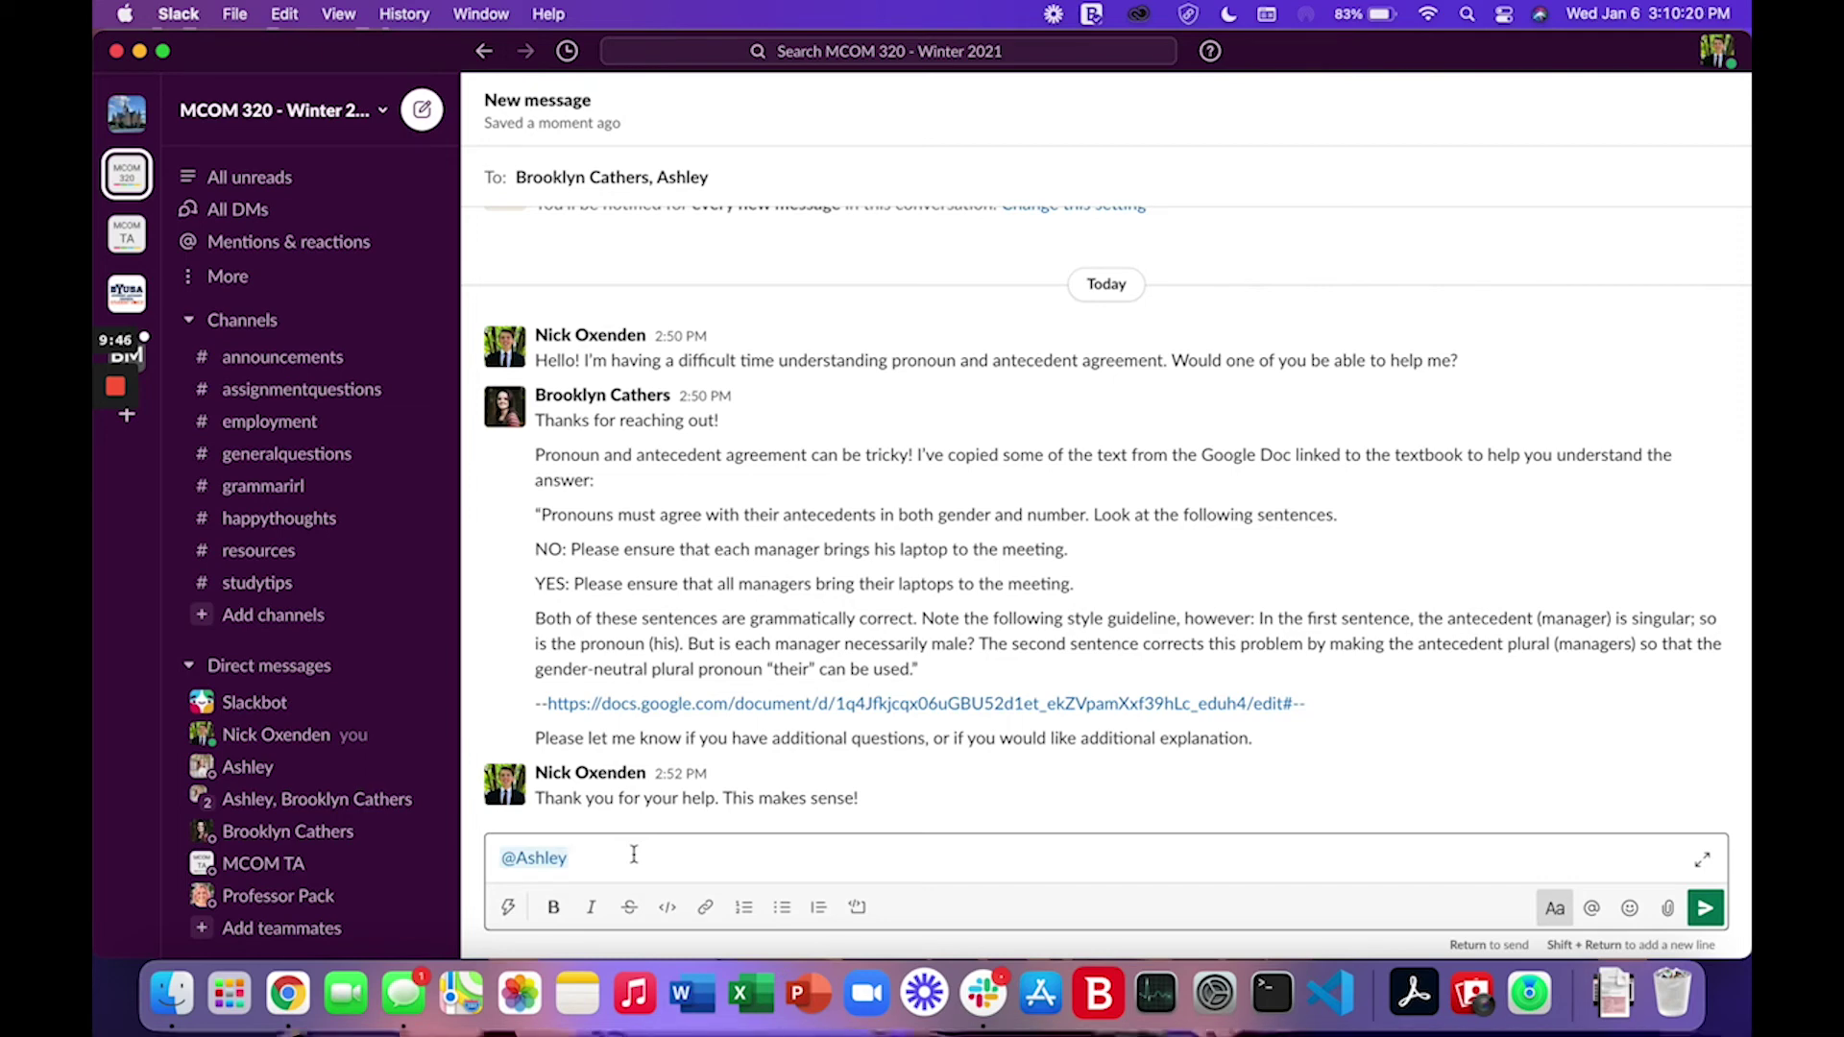
type("What ")
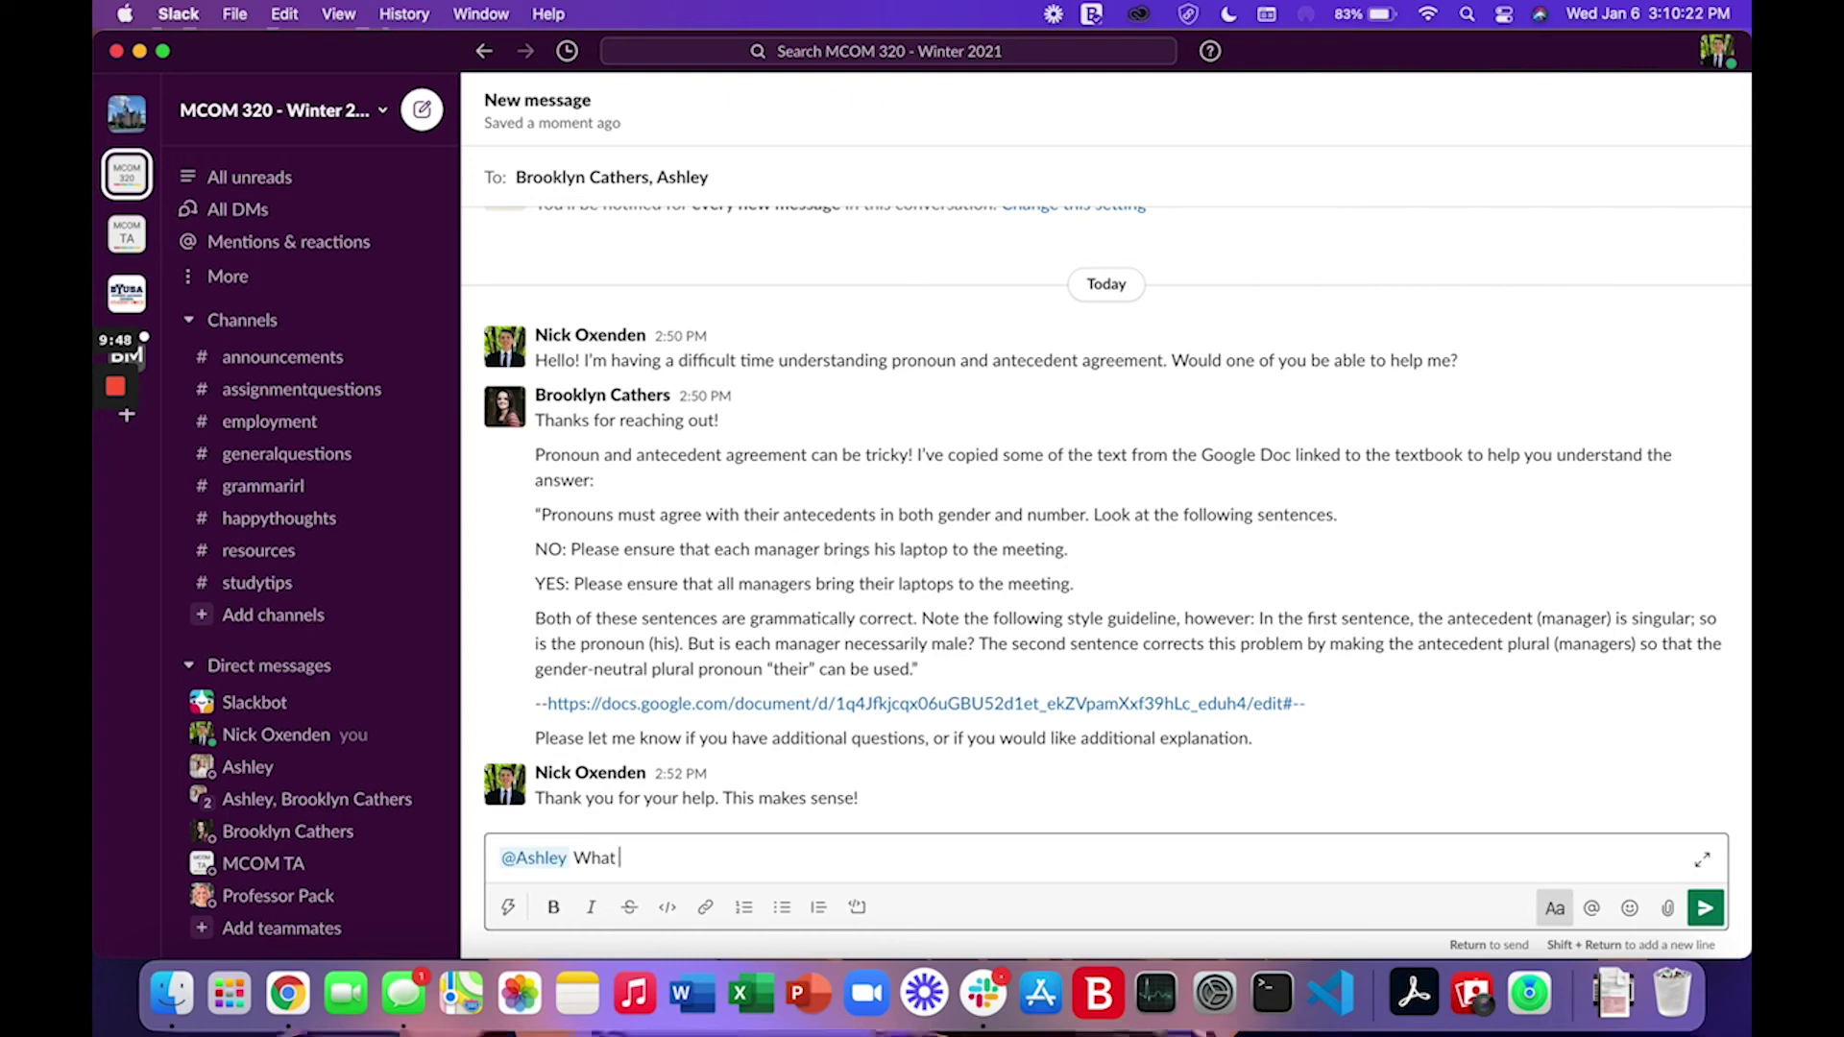
type("are your thoughts?")
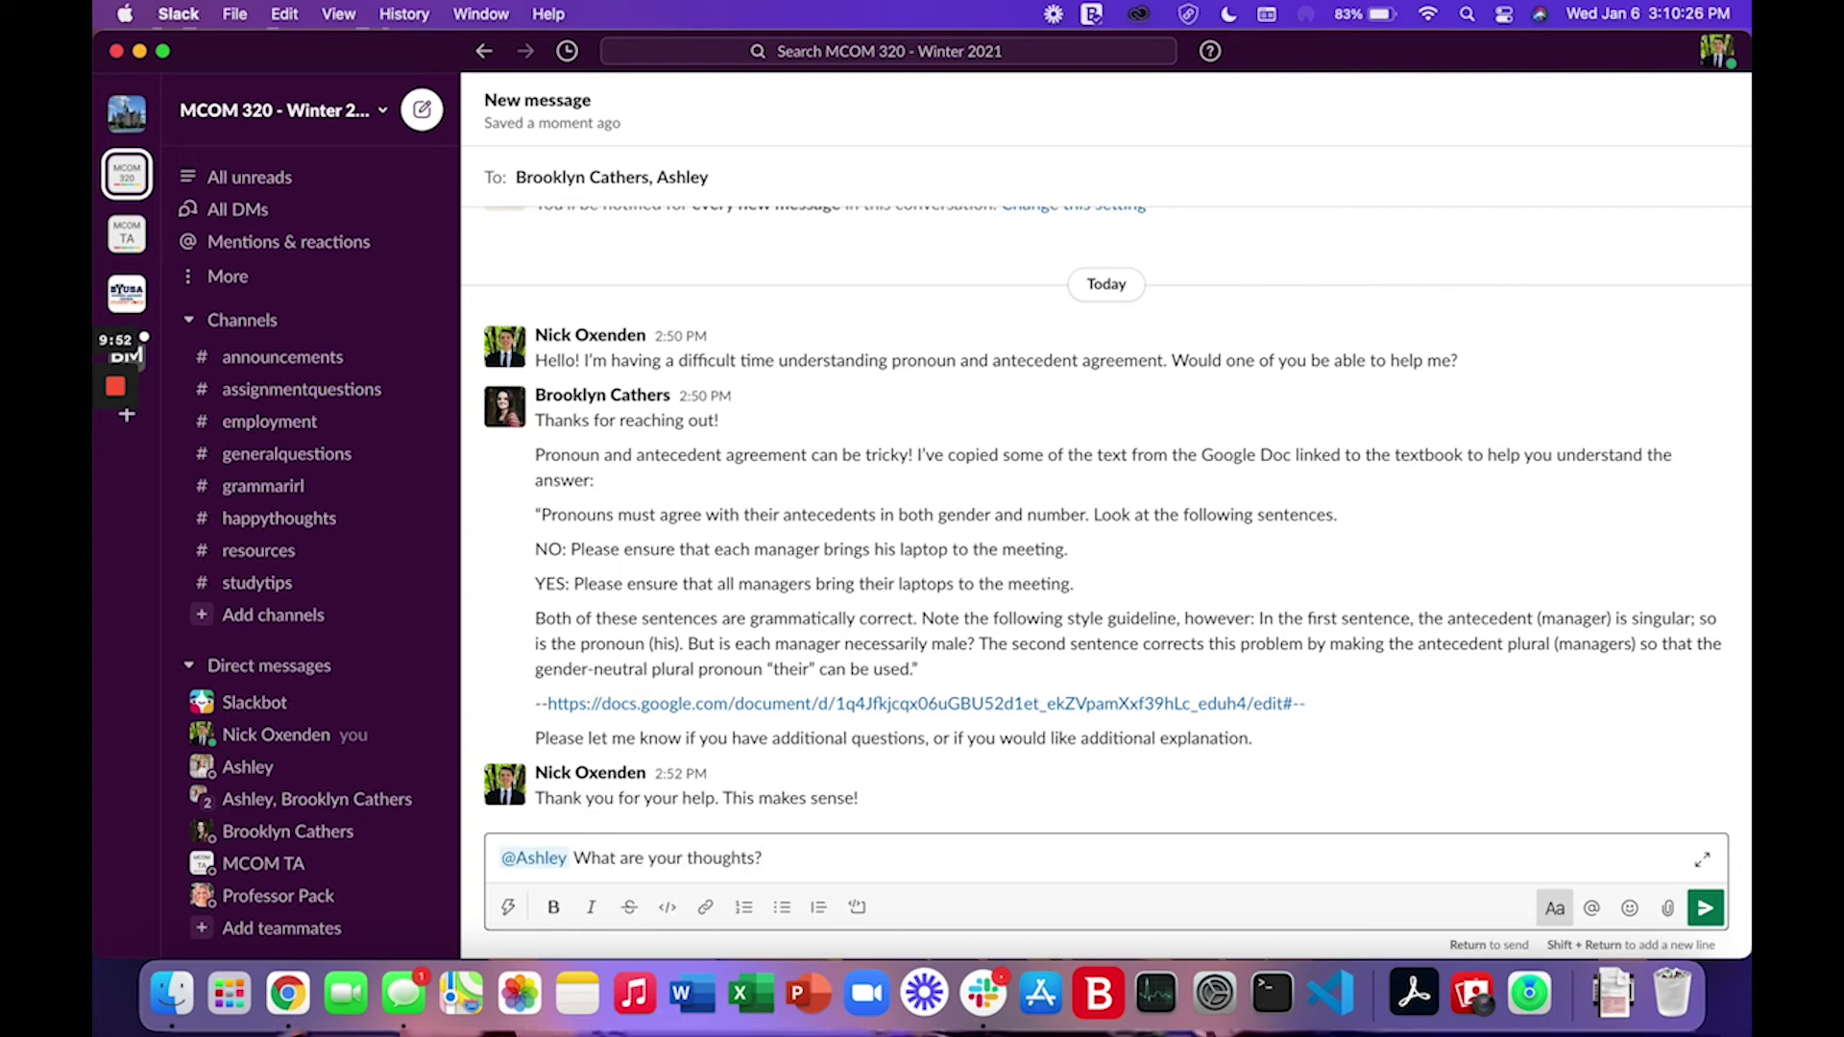
- Preview the file attachment options, then leave the draft for the #announcements channel
left_click(1677, 918)
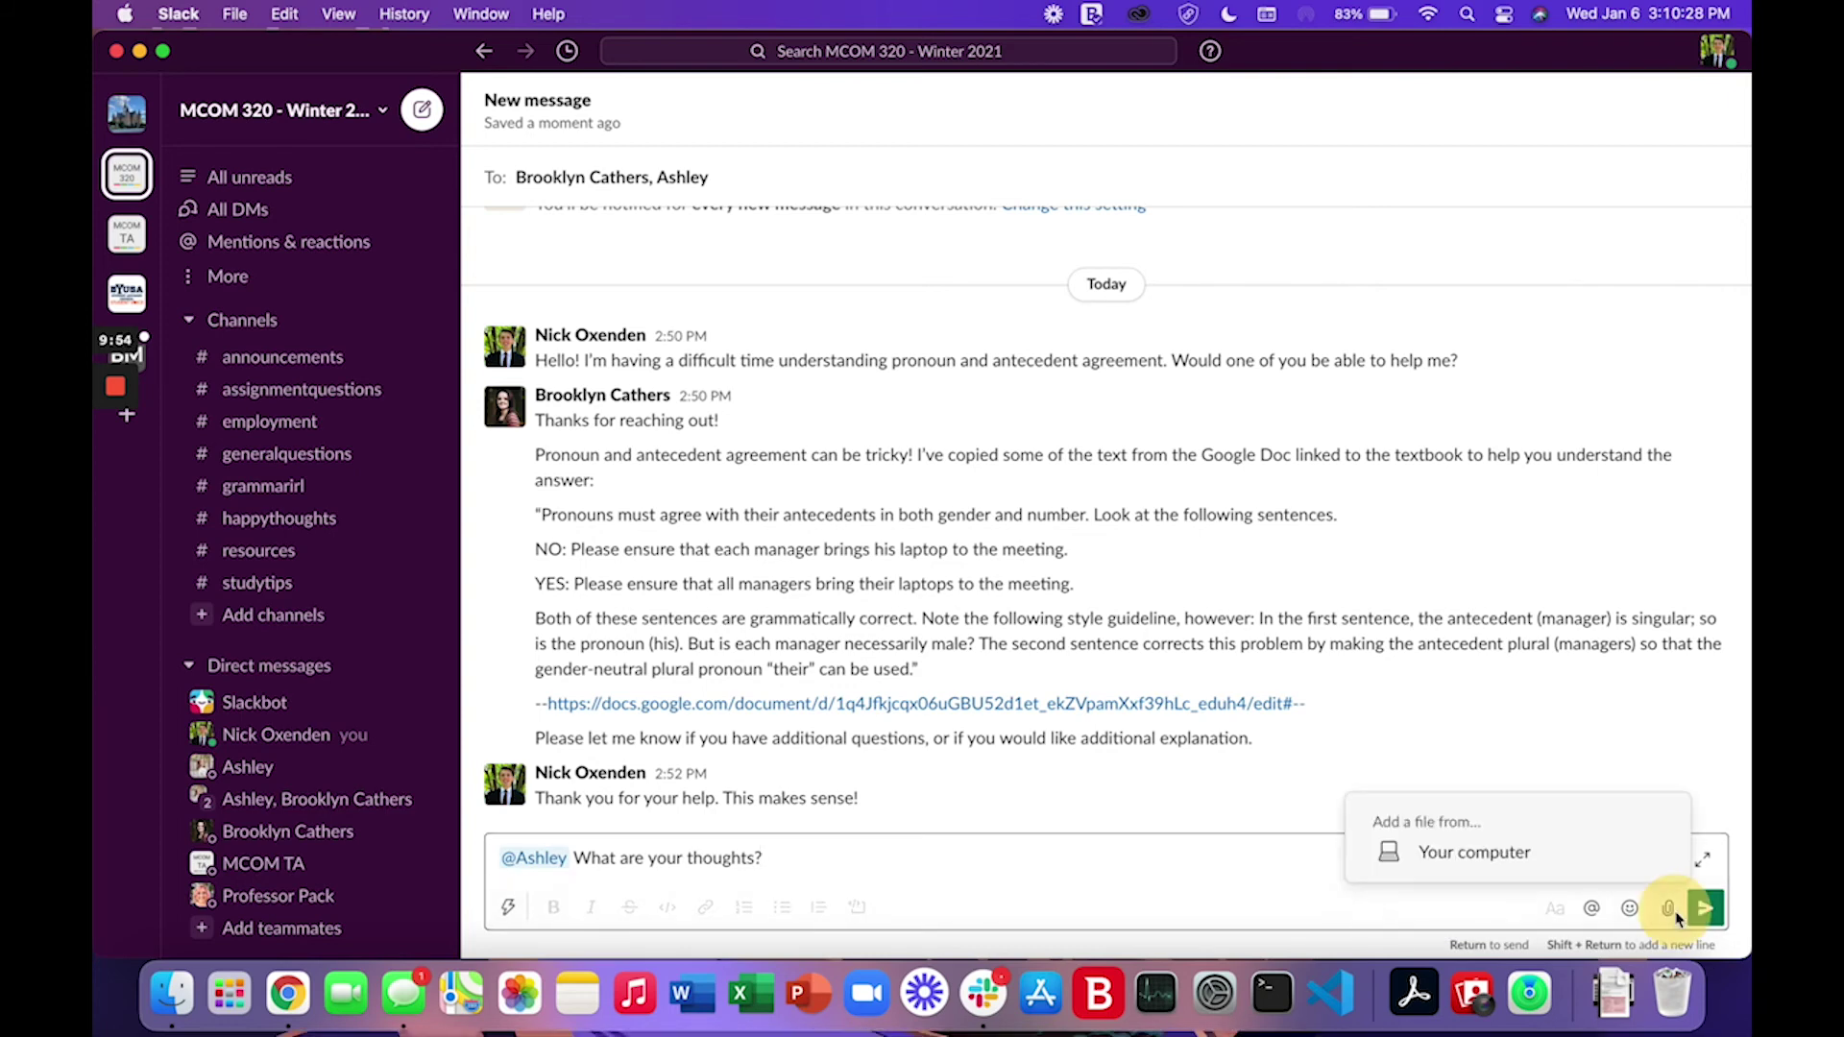
left_click(1105, 858)
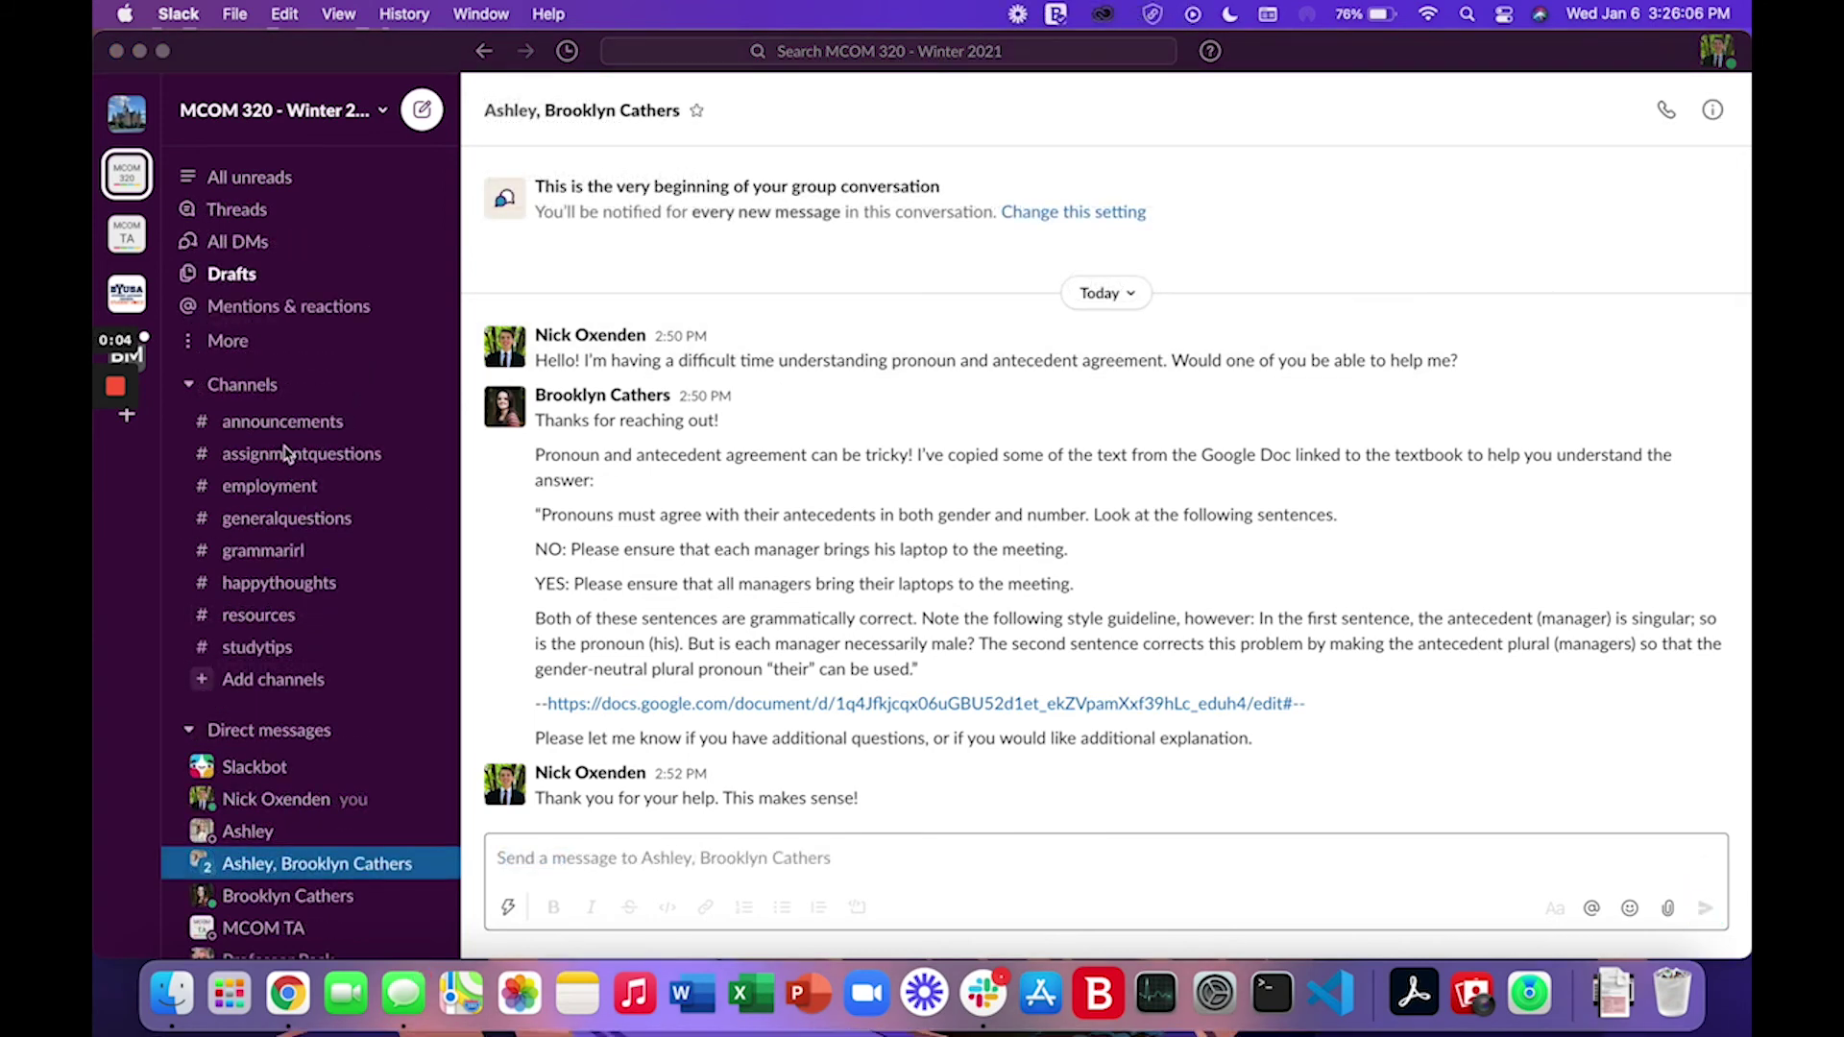
left_click(256, 432)
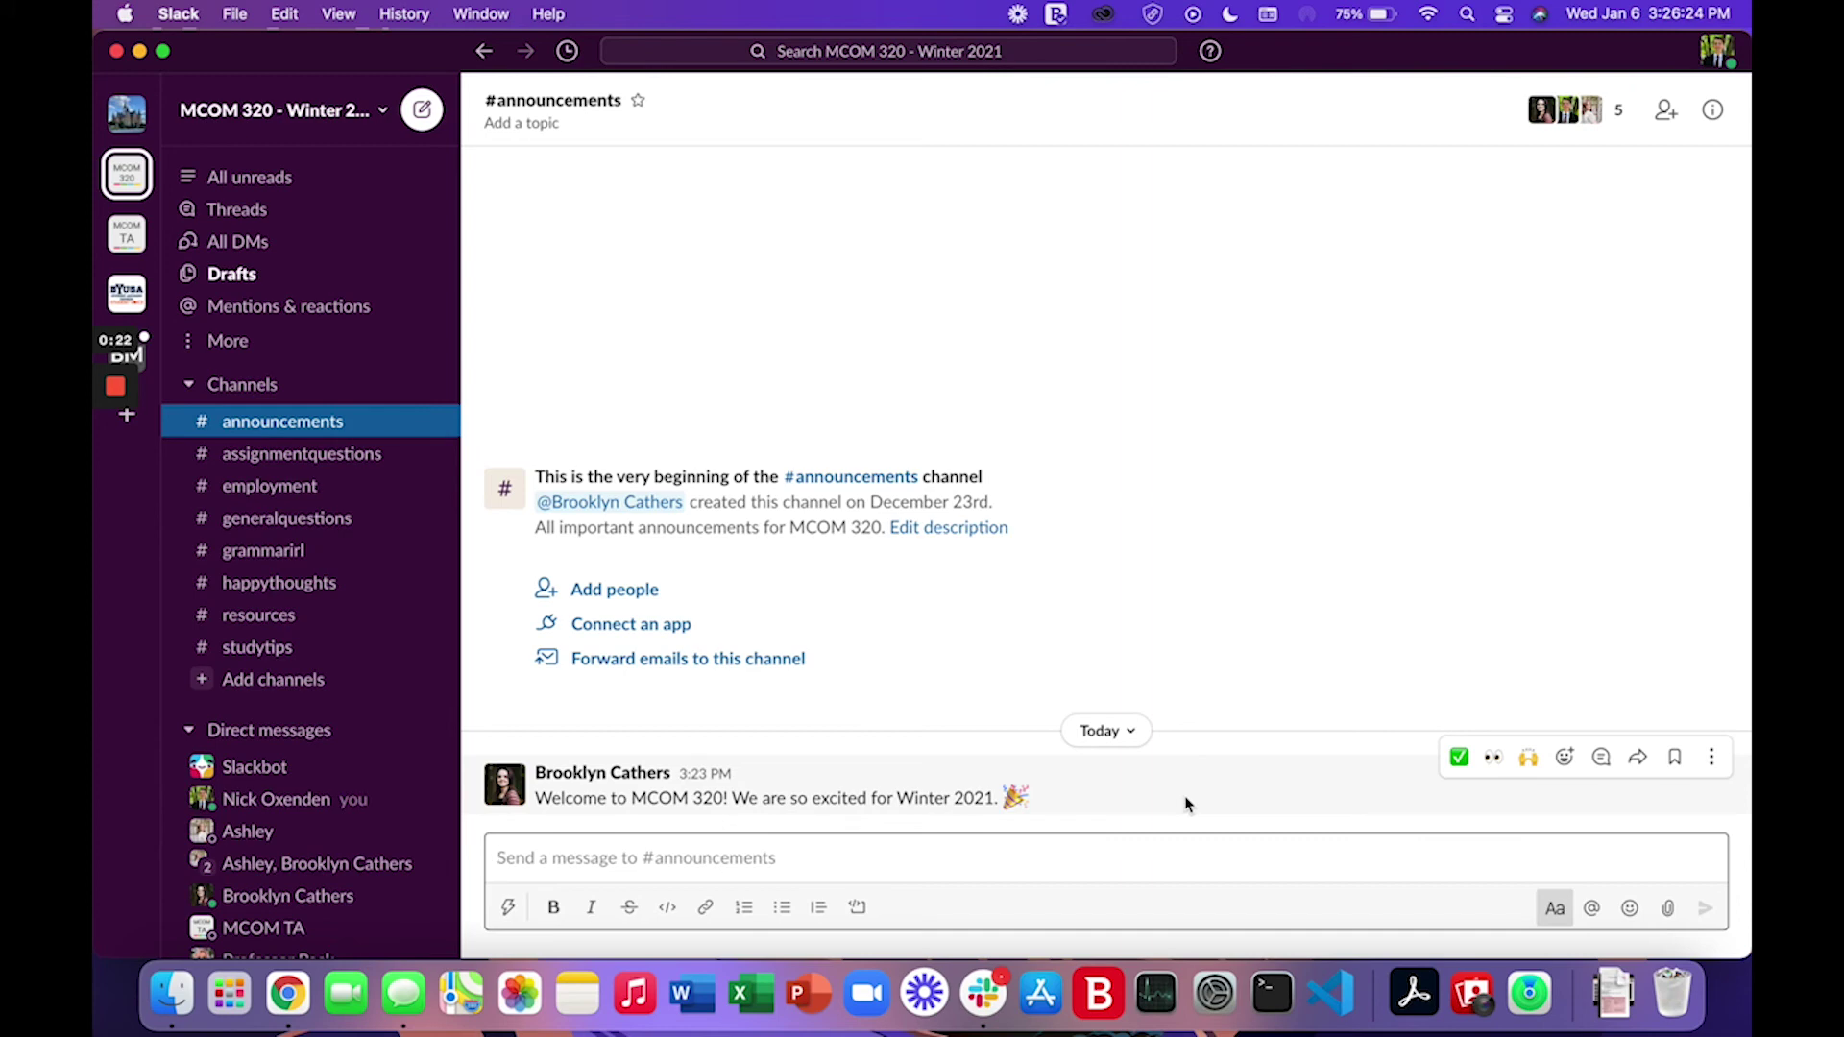
- Start a thread reply on the 'Welcome to MCOM 320!' post
left_click(1601, 759)
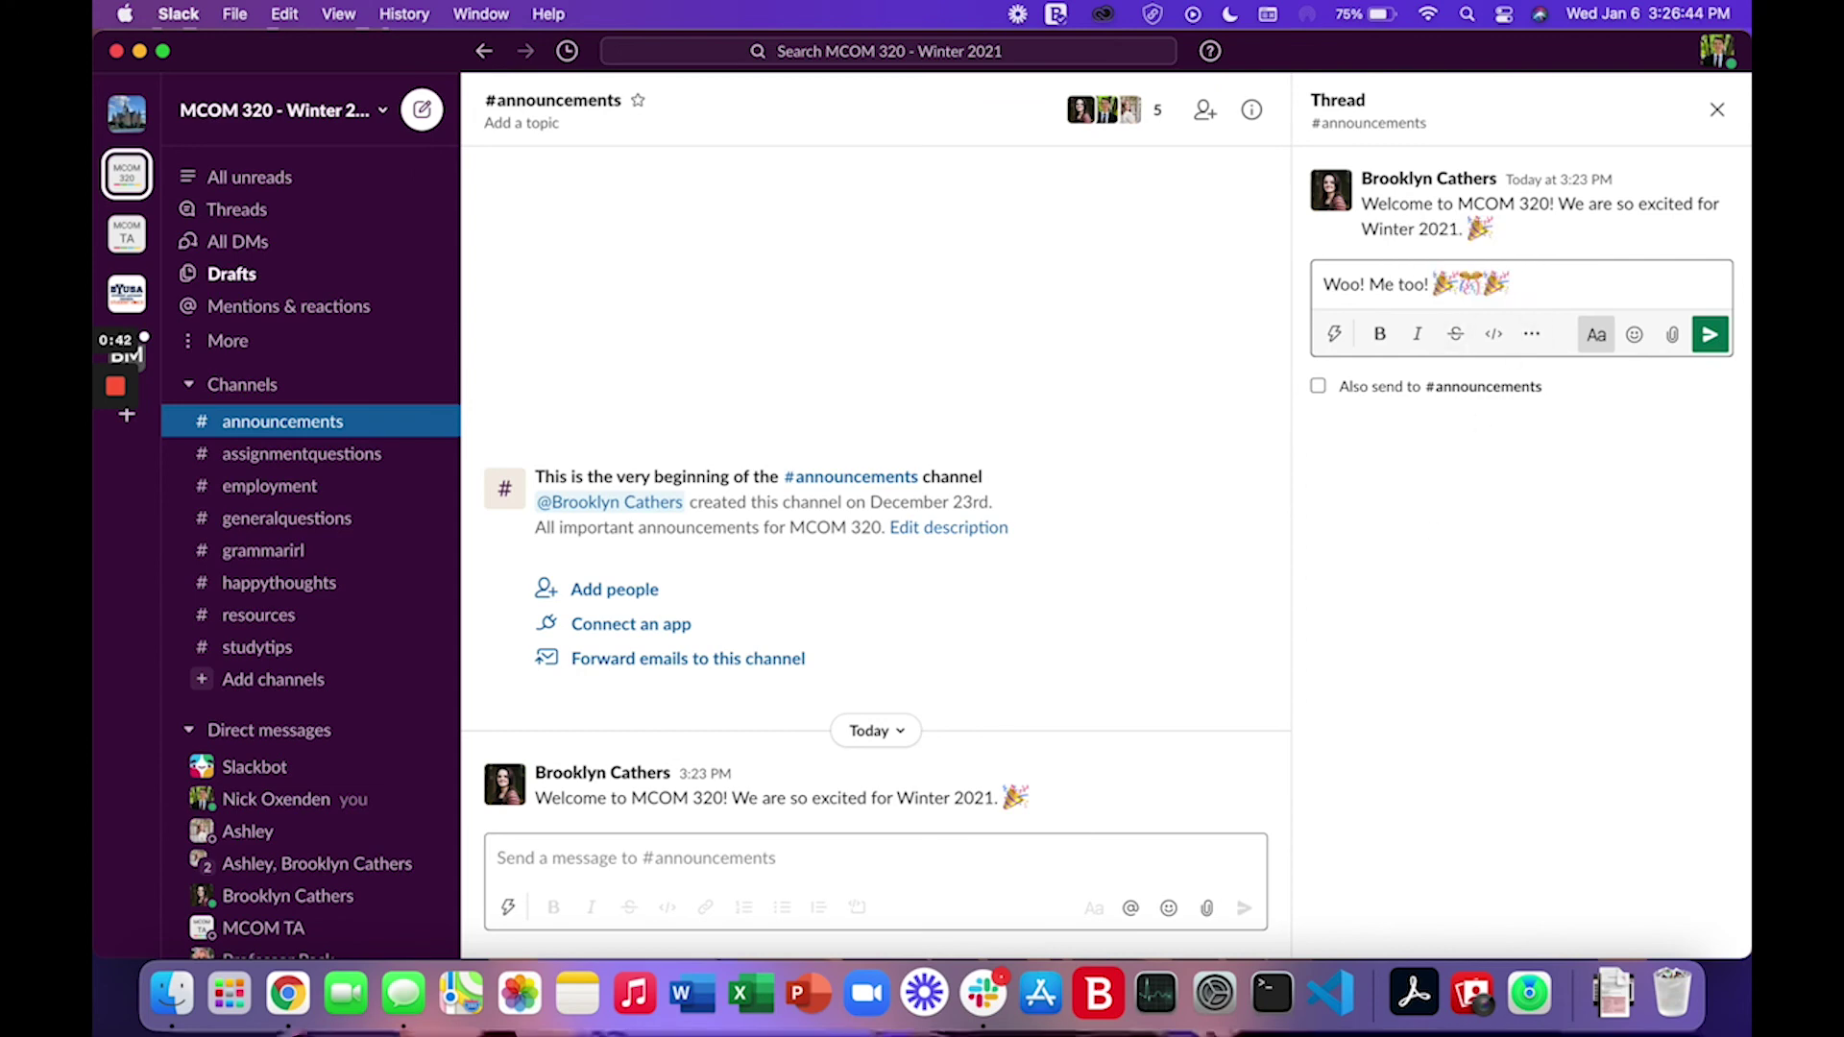
- Send the 'Woo! Me too!' thread reply with party emojis
key("Return")
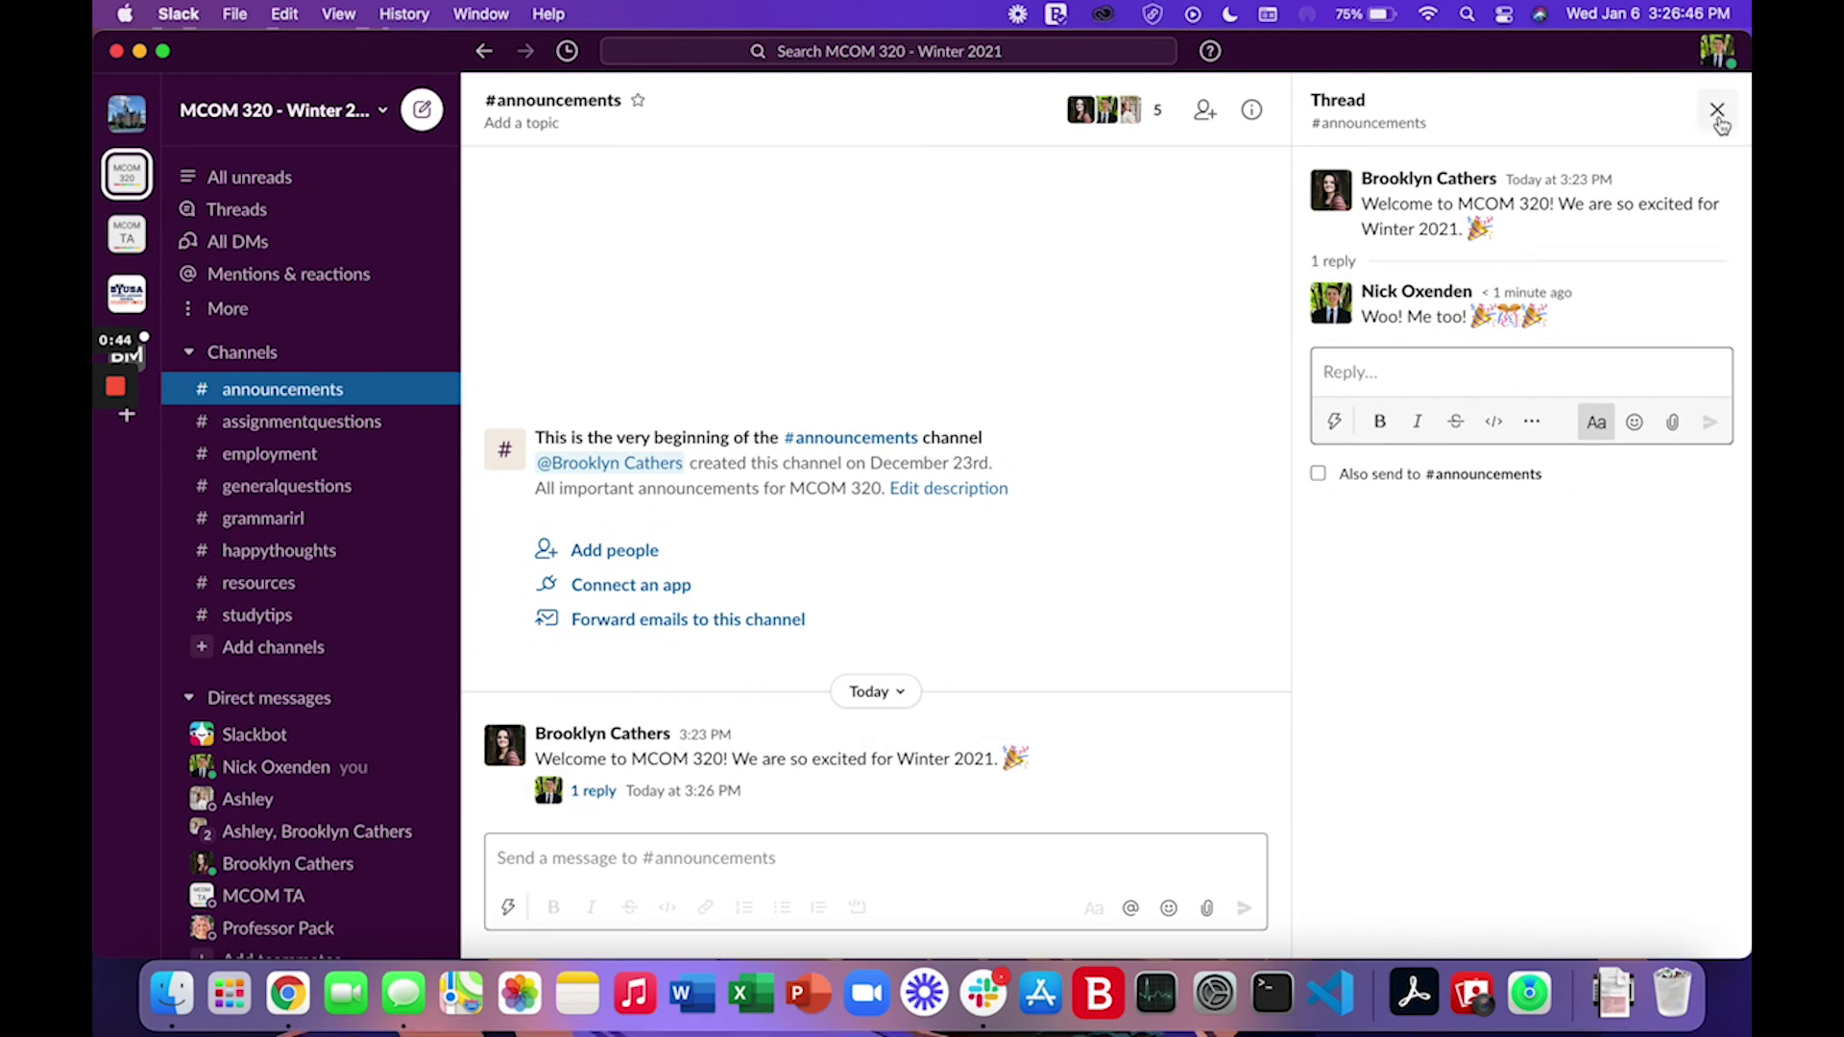